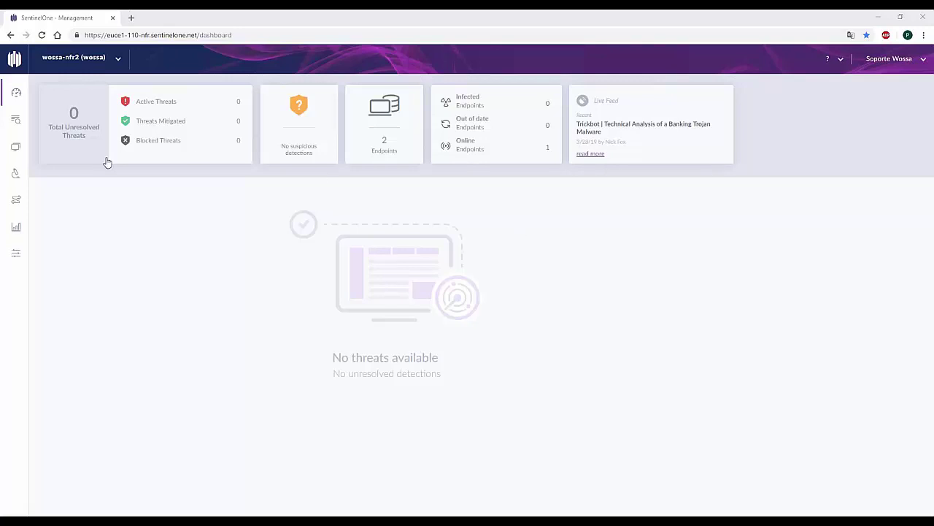
Browse the list of available sites, then go to the Network endpoints page.
{"action": "left_click", "coordinate": [95, 62]}
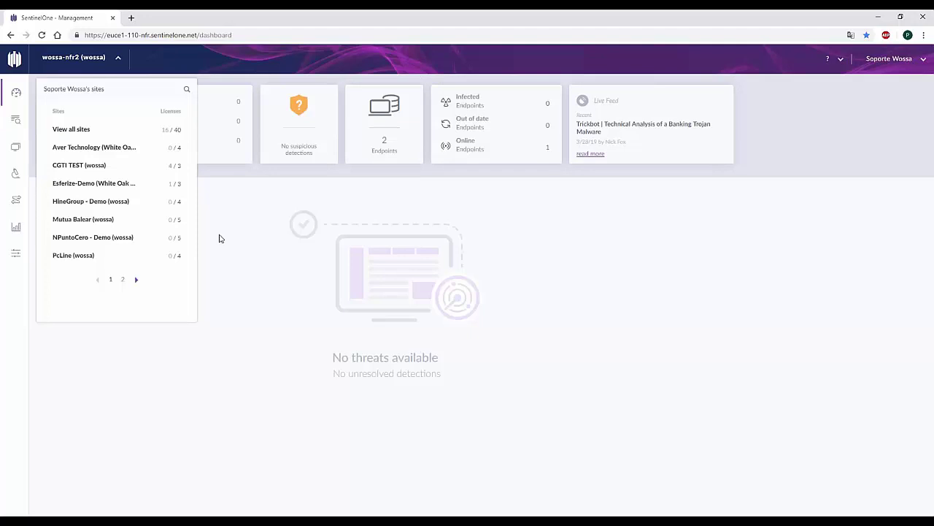
{"action": "left_click", "coordinate": [274, 253]}
{"action": "mouse_move", "coordinate": [24, 164]}
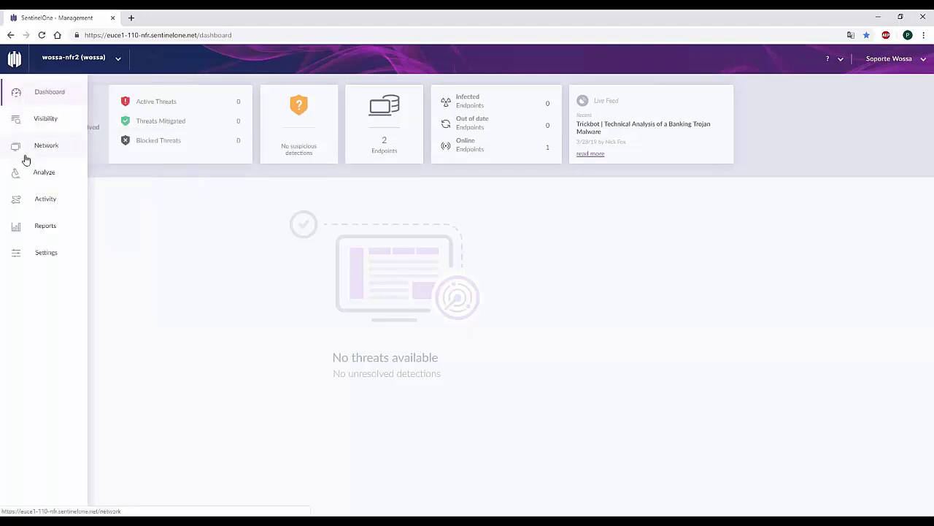
{"action": "left_click", "coordinate": [27, 152]}
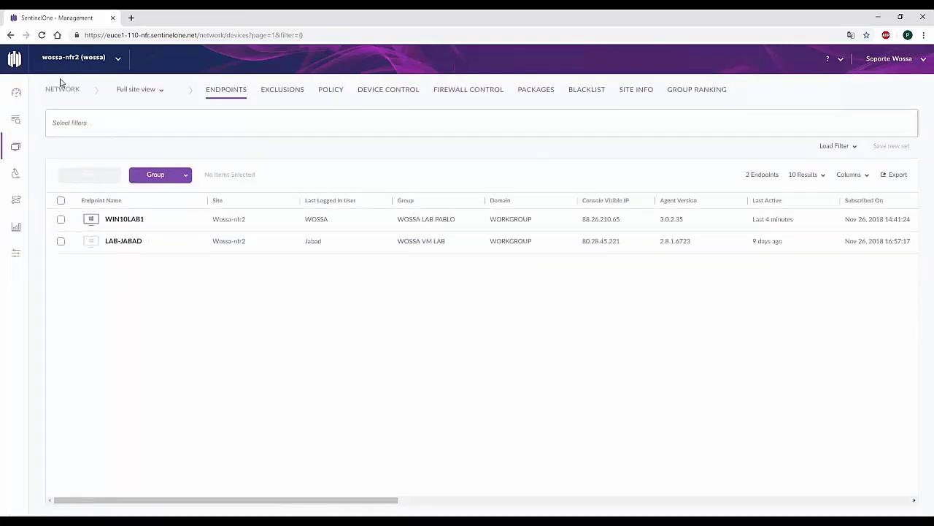
{"action": "mouse_move", "coordinate": [22, 182]}
{"action": "left_click", "coordinate": [35, 155]}
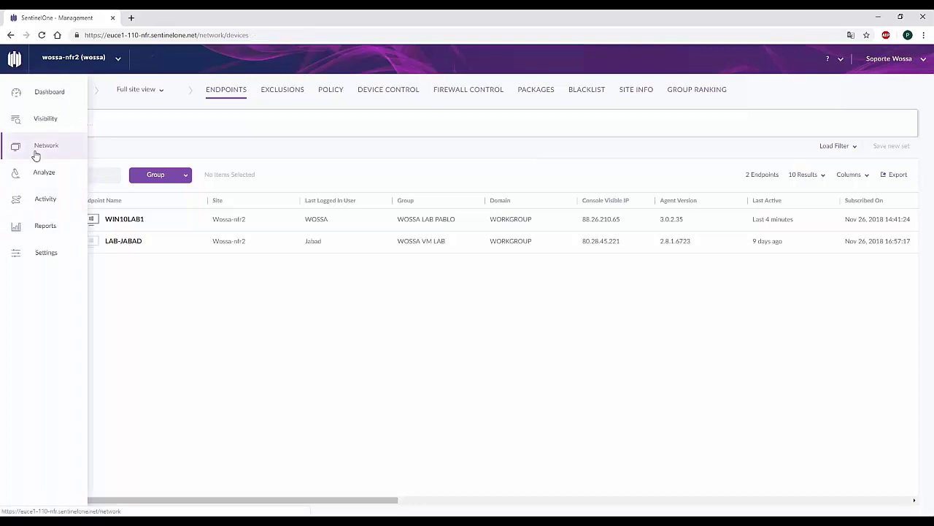
Open wossa-nfr2's site information and start Duplicate Site from its Options menu.
{"action": "left_click", "coordinate": [631, 89]}
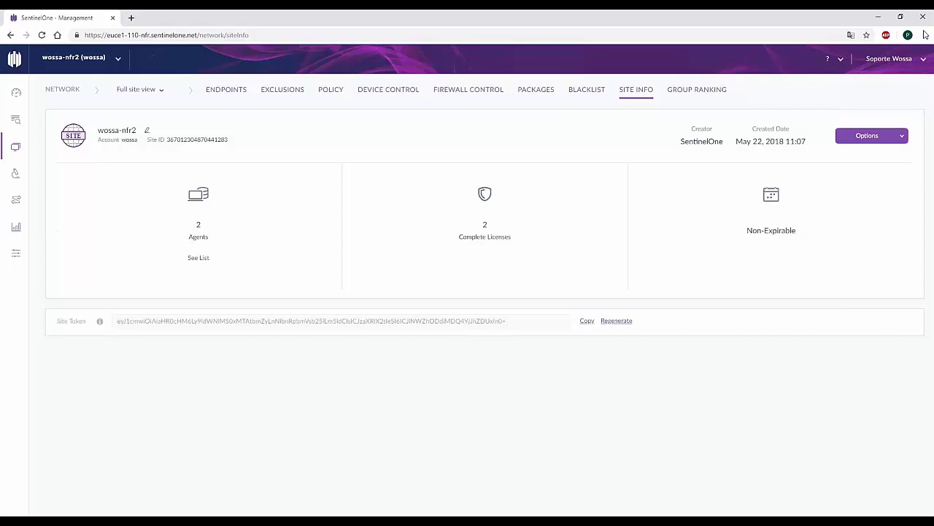
{"action": "left_click", "coordinate": [881, 137]}
{"action": "left_click", "coordinate": [864, 188]}
{"action": "left_click", "coordinate": [465, 211]}
{"action": "left_click", "coordinate": [630, 197]}
Enter 'wossa-clientea-mssp' as the new site name and advance to Site Assets.
{"action": "left_click", "coordinate": [495, 212]}
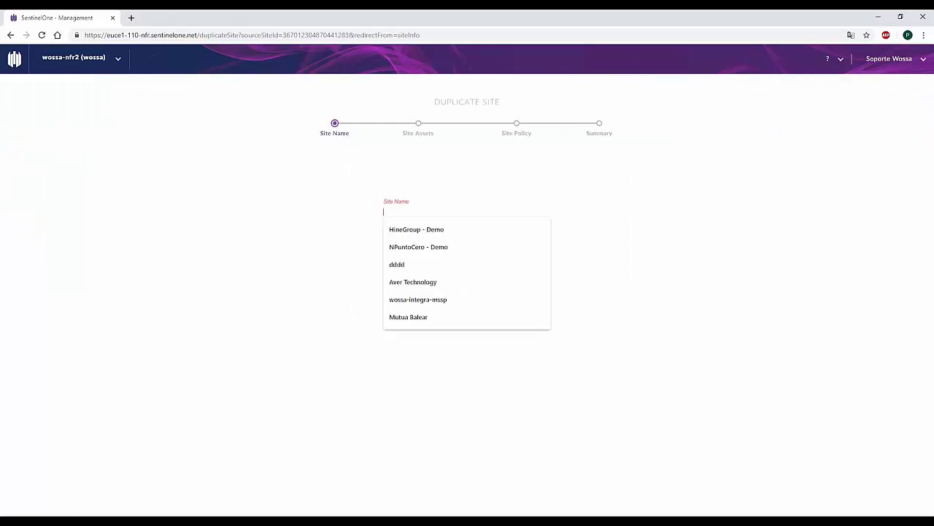
{"action": "type", "text": "wossa-"}
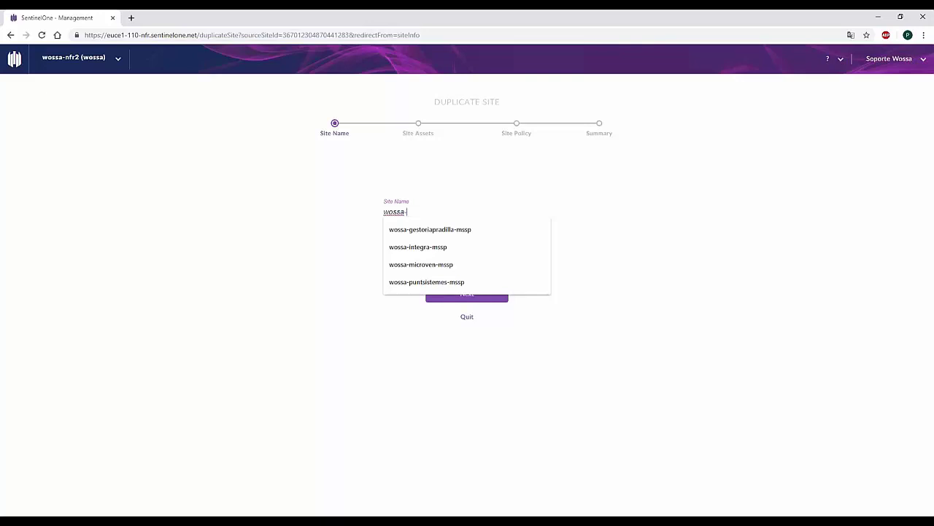
{"action": "type", "text": "clientea-mssp"}
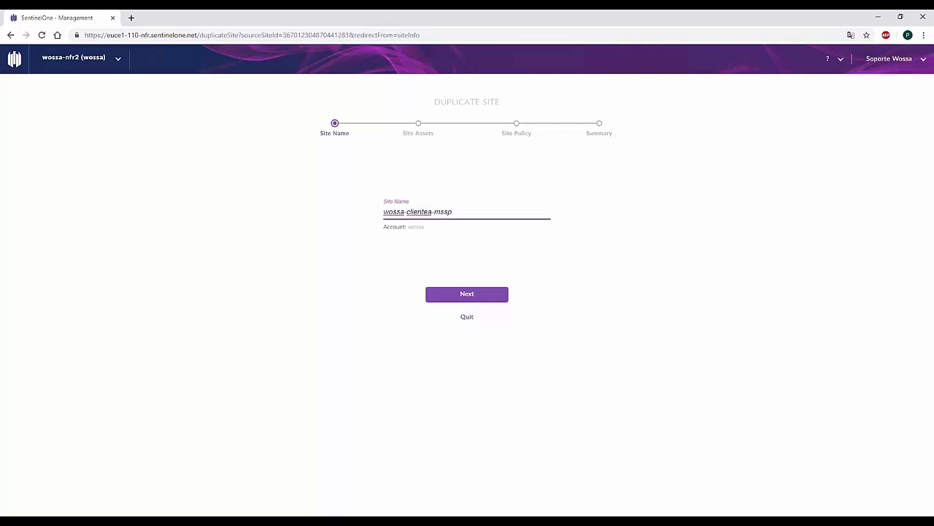
{"action": "left_click", "coordinate": [486, 299]}
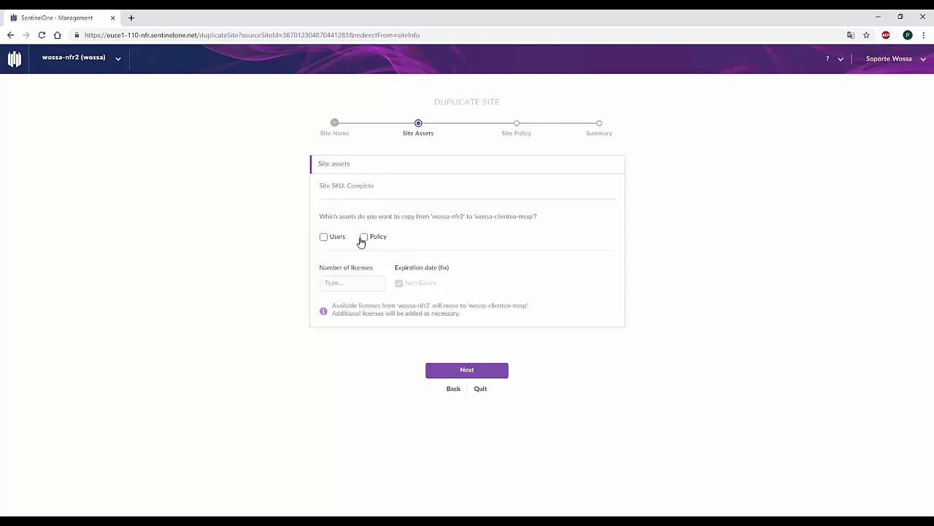
Check Users to copy them, set Number of licenses to 5, and continue to Site Policy.
{"action": "left_click", "coordinate": [324, 237]}
{"action": "left_click", "coordinate": [467, 374]}
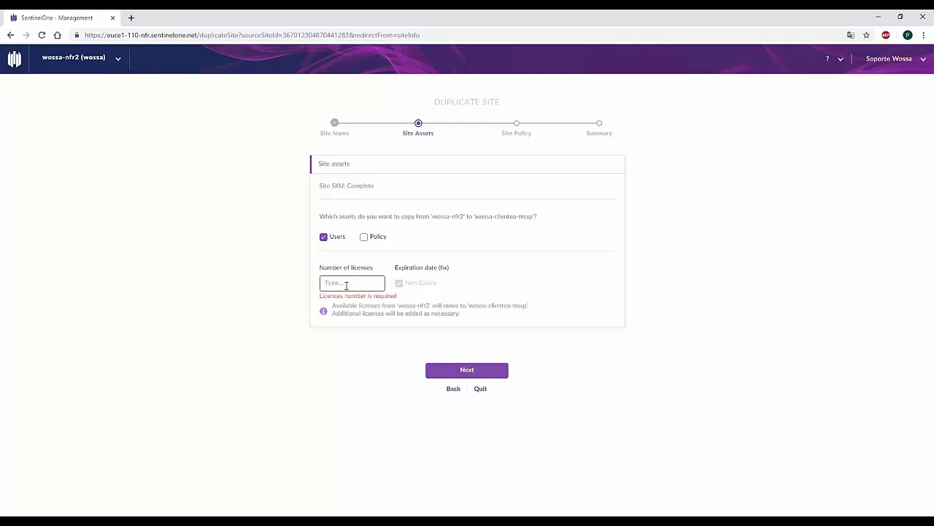
{"action": "type", "text": "5"}
{"action": "left_click", "coordinate": [441, 370]}
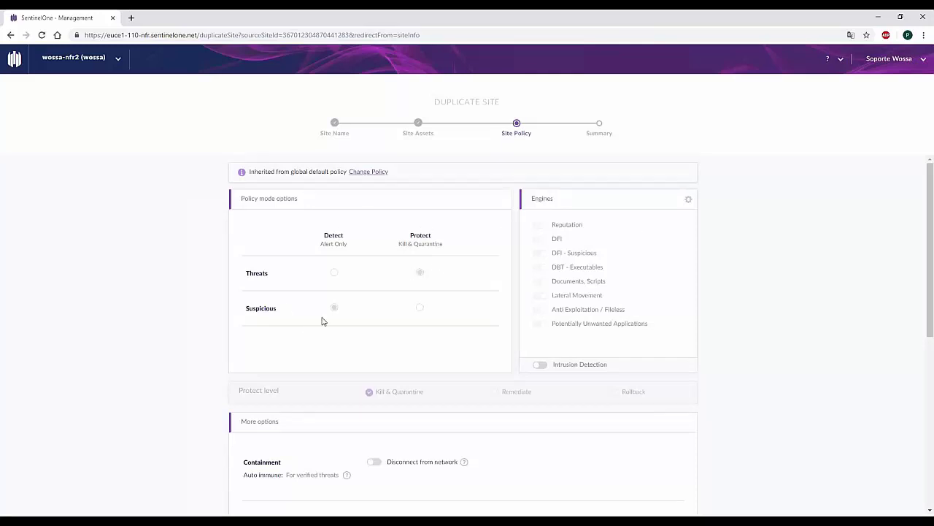
Review the Site Policy page and choose Change Policy to override the inherited global default.
{"action": "scroll", "coordinate": [618, 261], "scroll_direction": "down", "scroll_amount": 1}
{"action": "scroll", "coordinate": [553, 236], "scroll_direction": "down", "scroll_amount": 4}
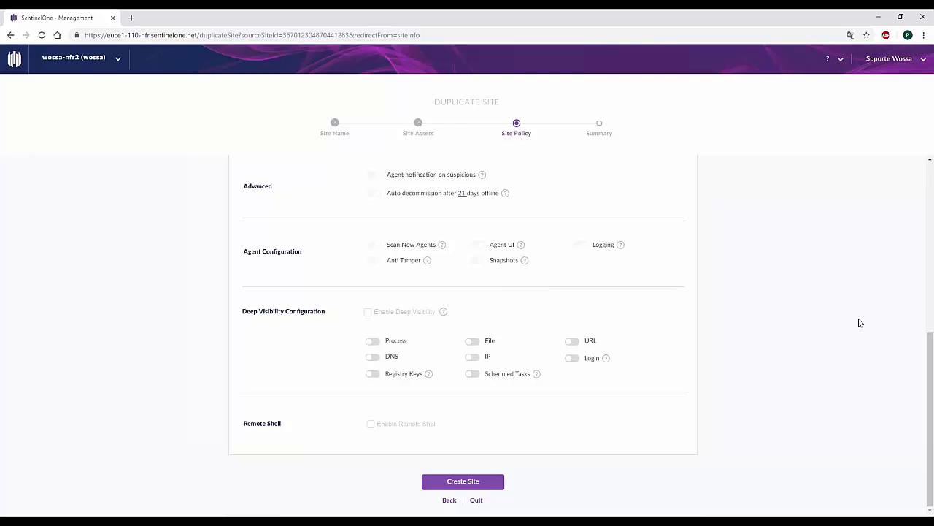
{"action": "scroll", "coordinate": [822, 326], "scroll_direction": "up", "scroll_amount": 1}
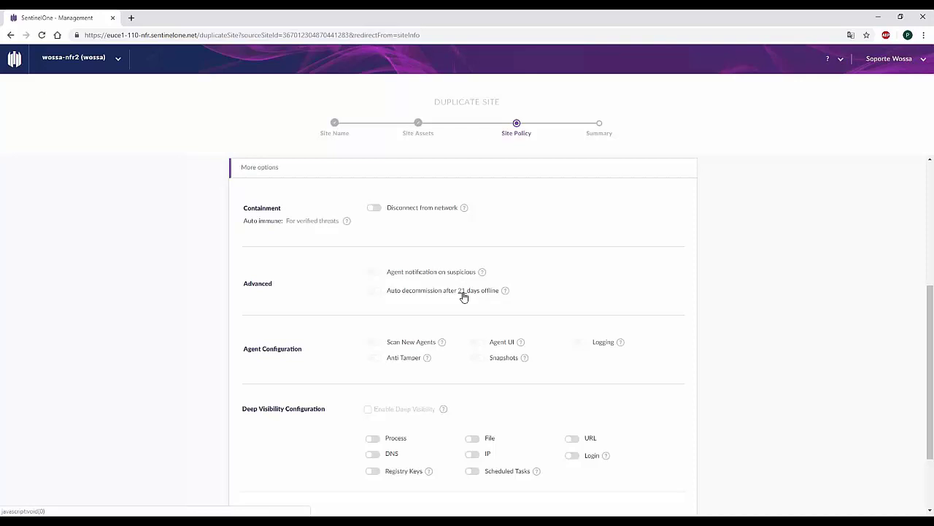
{"action": "scroll", "coordinate": [419, 205], "scroll_direction": "up", "scroll_amount": 4}
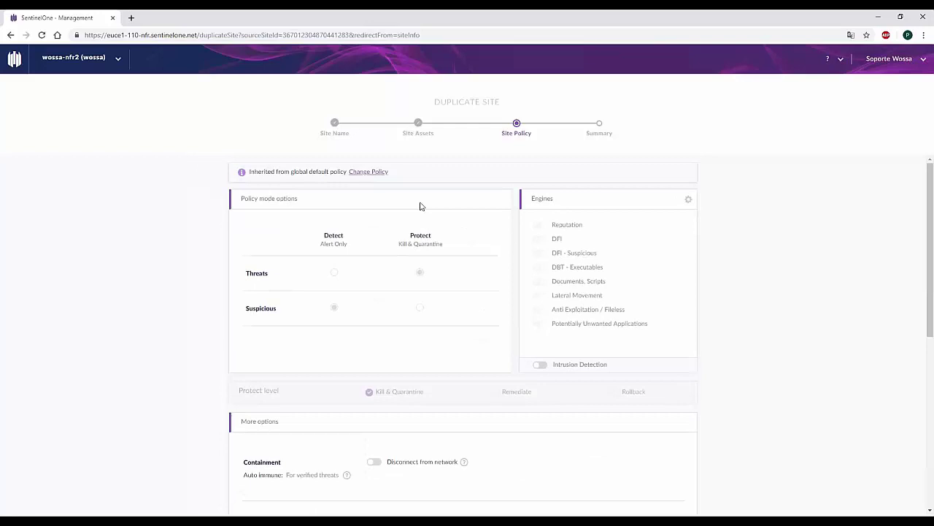
{"action": "left_click", "coordinate": [382, 174]}
Change auto decommission from 21 to 40 days offline, create the site, then switch to the VMware window.
{"action": "scroll", "coordinate": [524, 265], "scroll_direction": "down", "scroll_amount": 5}
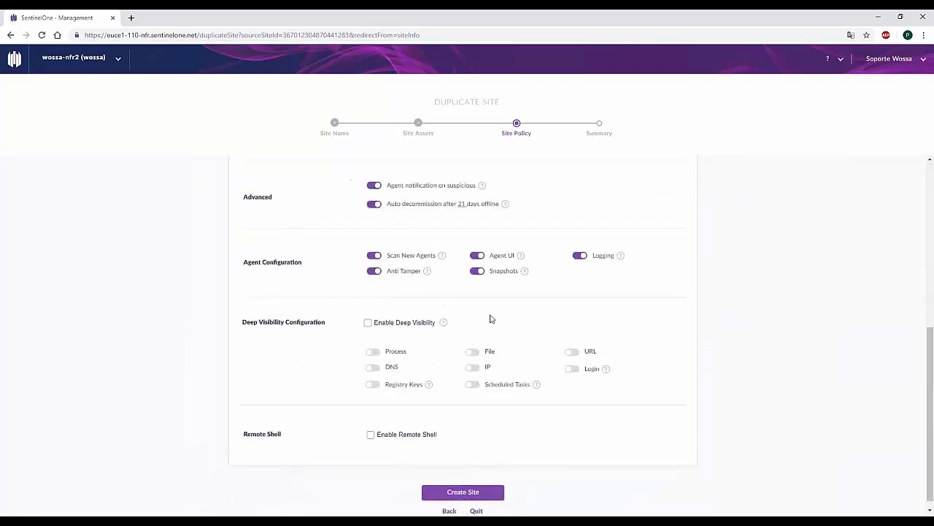
{"action": "left_click", "coordinate": [464, 204]}
{"action": "double_click", "coordinate": [469, 205]}
{"action": "scroll", "coordinate": [602, 243], "scroll_direction": "up", "scroll_amount": 1}
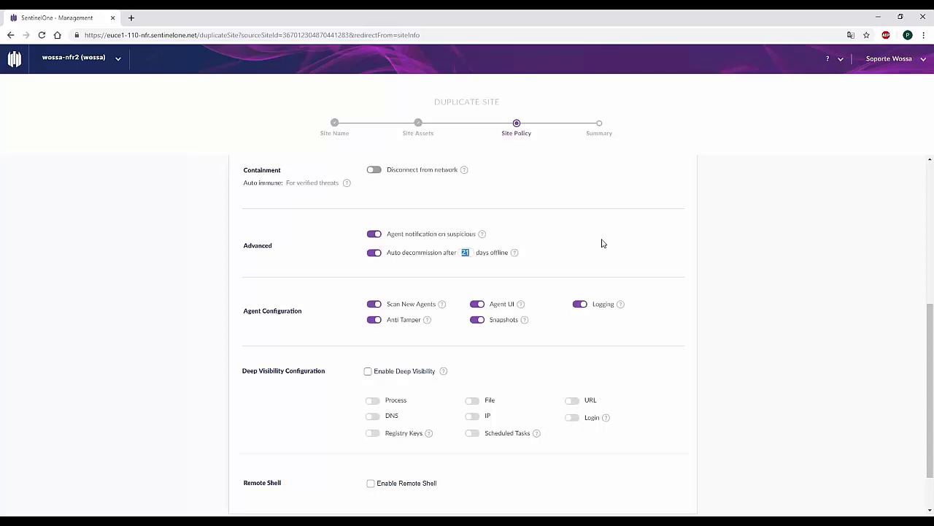
{"action": "type", "text": "40"}
{"action": "scroll", "coordinate": [642, 248], "scroll_direction": "down", "scroll_amount": 2}
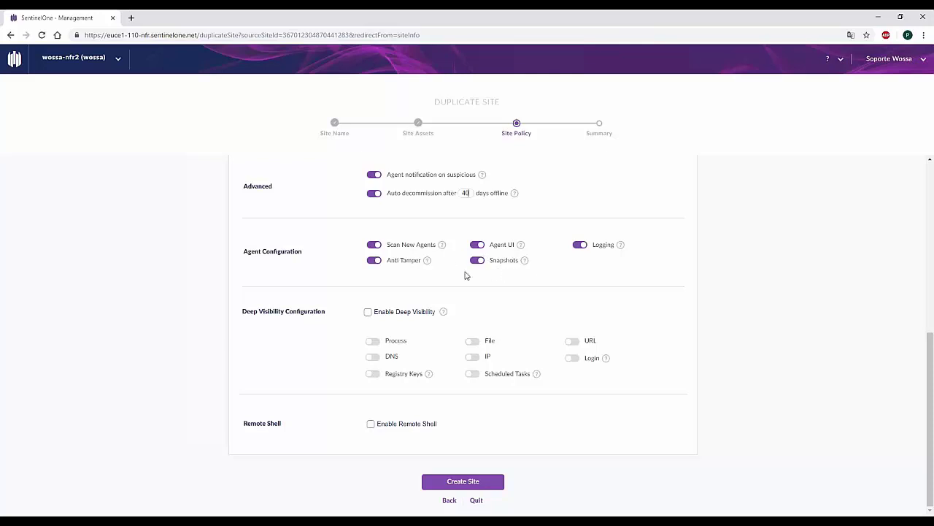
{"action": "left_click", "coordinate": [458, 483]}
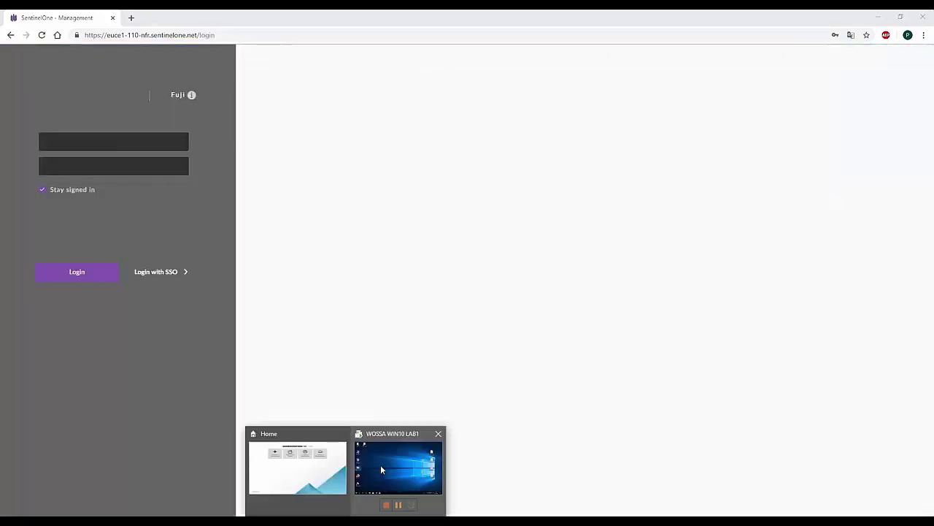
{"action": "left_click", "coordinate": [380, 465]}
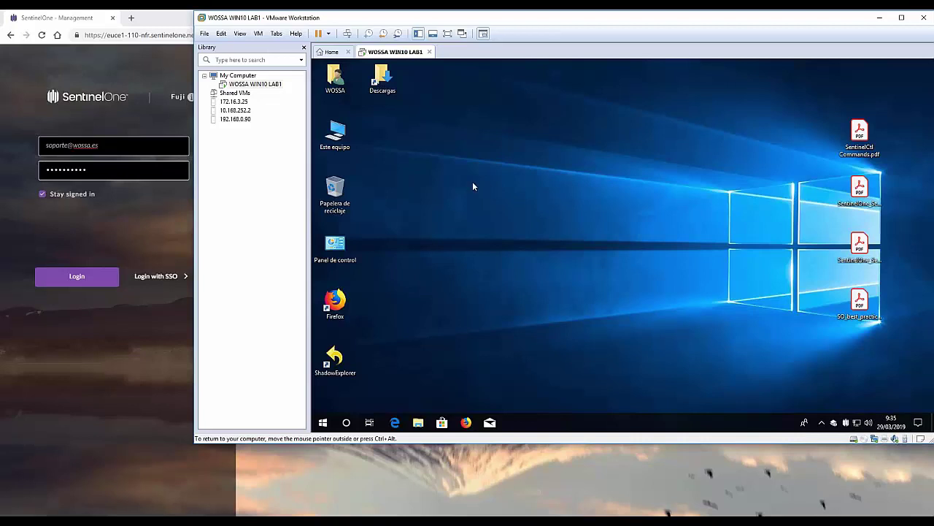
{"action": "right_click", "coordinate": [341, 133]}
{"action": "left_click", "coordinate": [379, 245]}
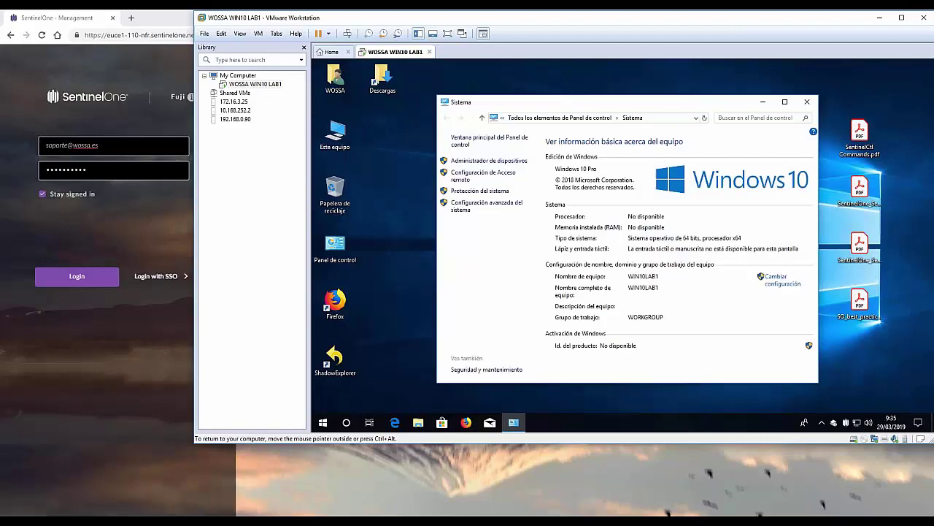
{"action": "left_click", "coordinate": [487, 203]}
{"action": "left_click", "coordinate": [463, 118]}
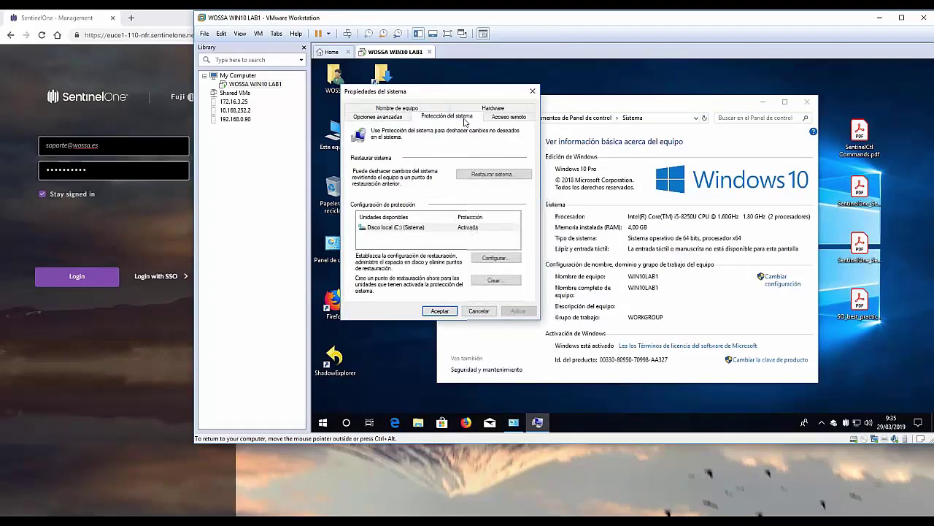
{"action": "left_click", "coordinate": [400, 229]}
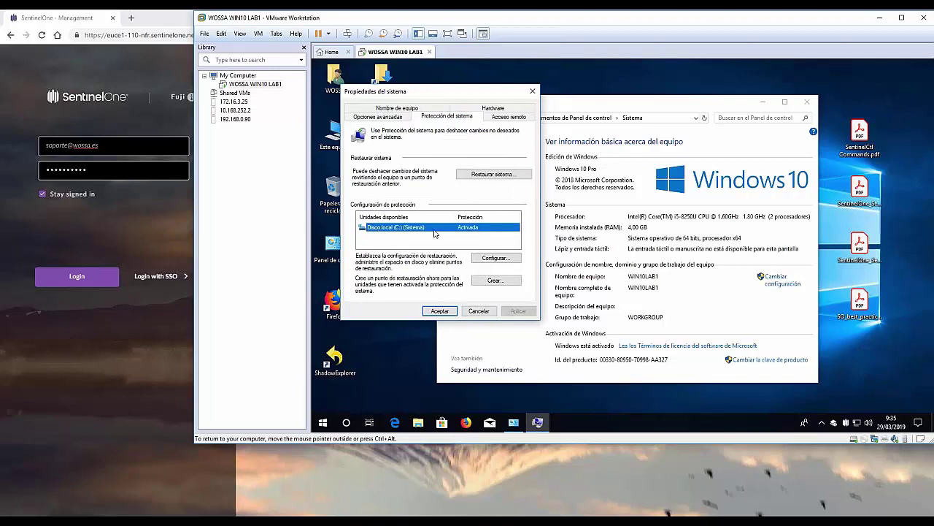
{"action": "left_click", "coordinate": [510, 259]}
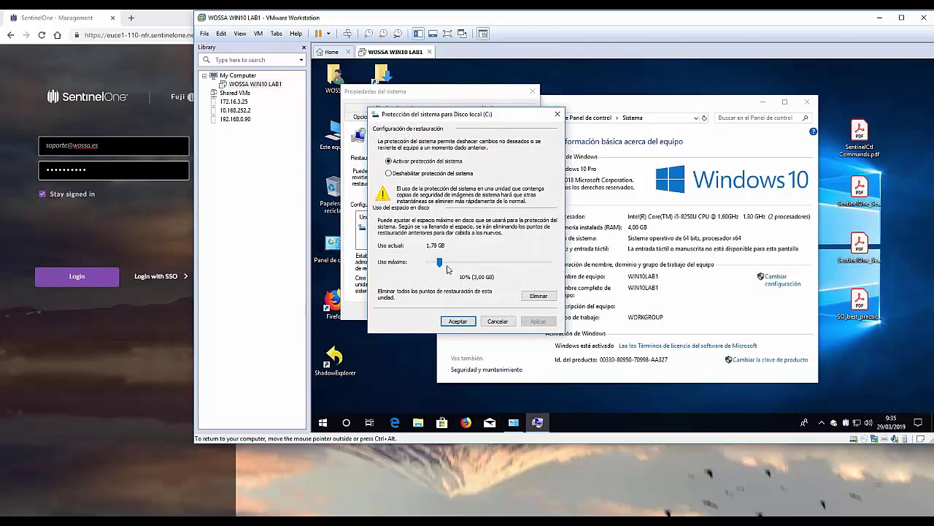
{"action": "left_click", "coordinate": [497, 321]}
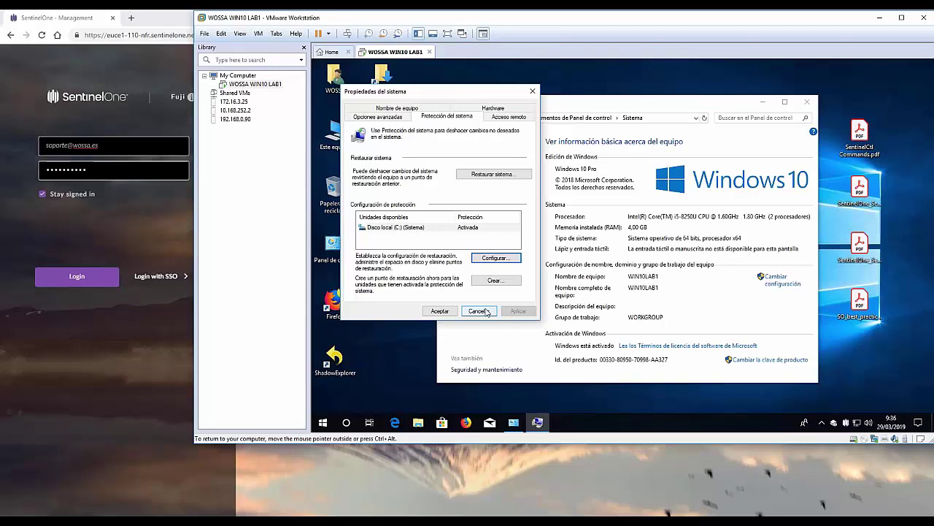
{"action": "left_click", "coordinate": [479, 311]}
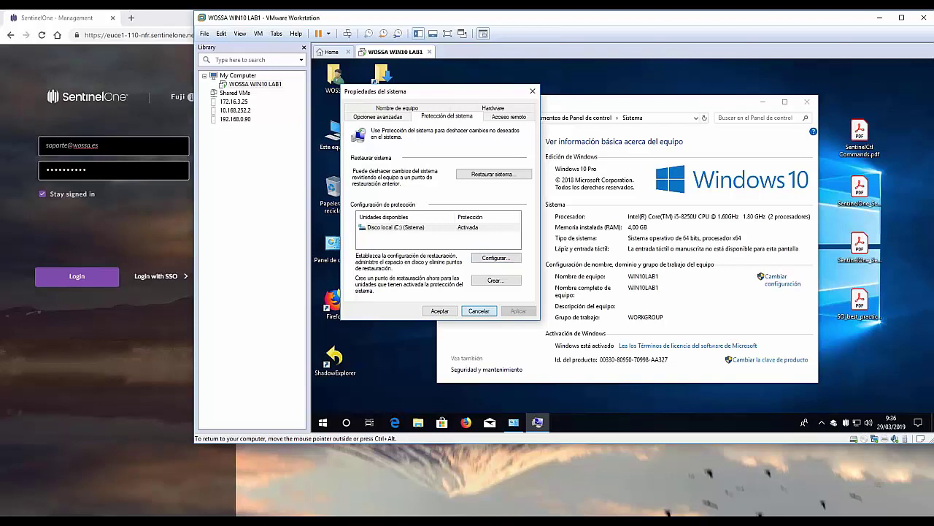
{"action": "left_click", "coordinate": [806, 102]}
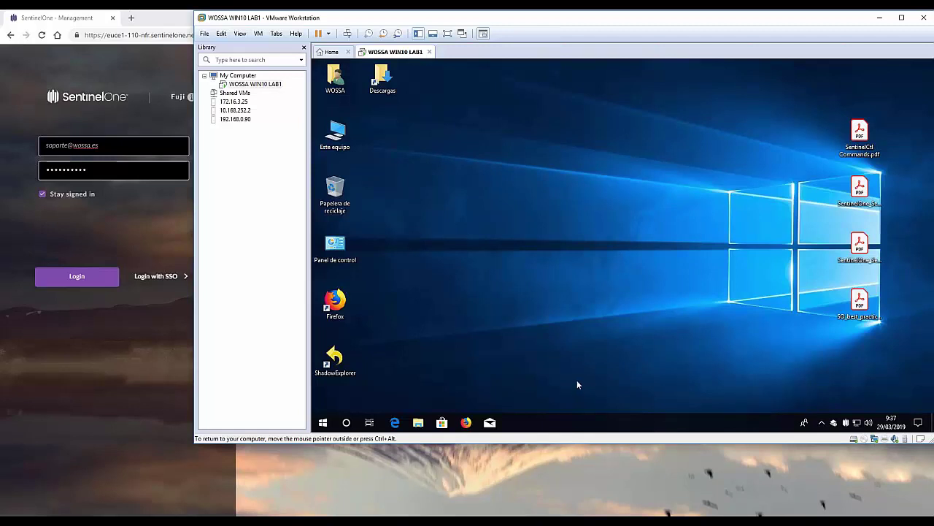
{"action": "left_click", "coordinate": [335, 360]}
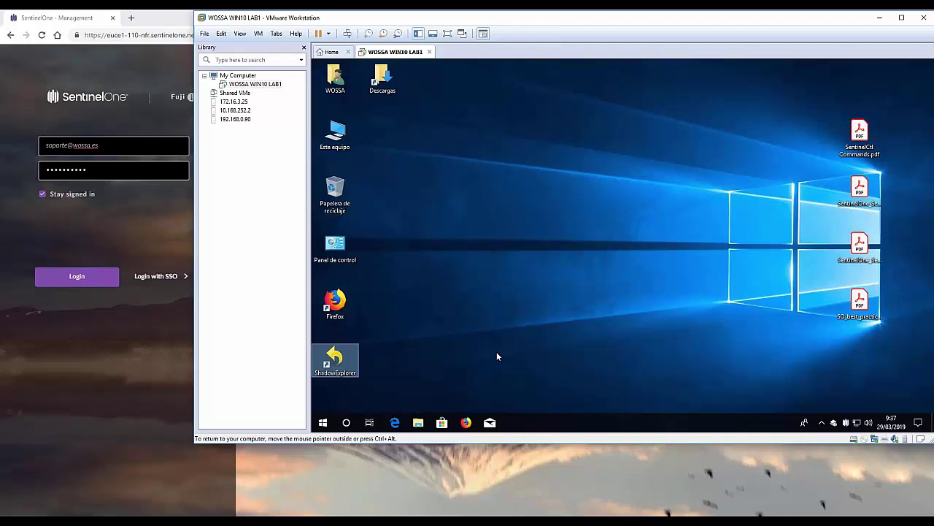
Launch ShadowExplorer, review drive C:'s snapshot dates such as 21/03/2019 13:15:23, then close it.
{"action": "double_click", "coordinate": [349, 363]}
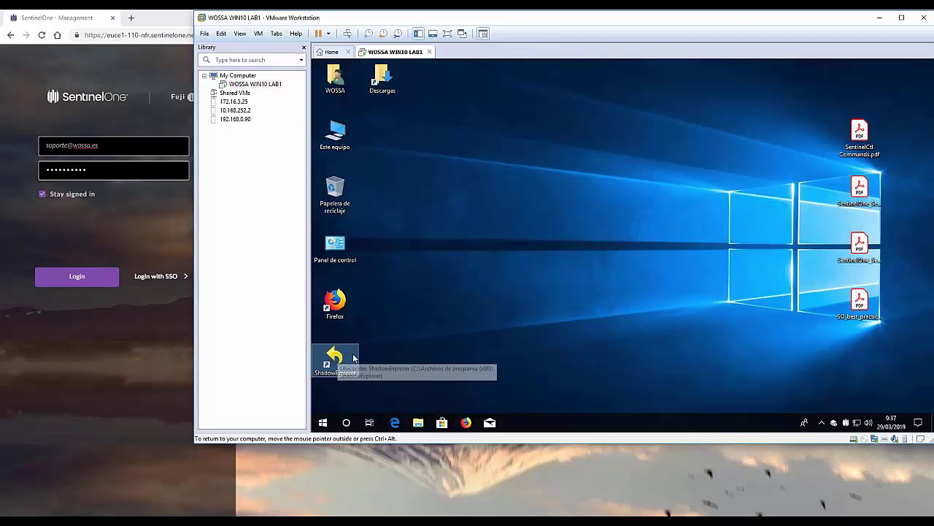
{"action": "left_click", "coordinate": [438, 130]}
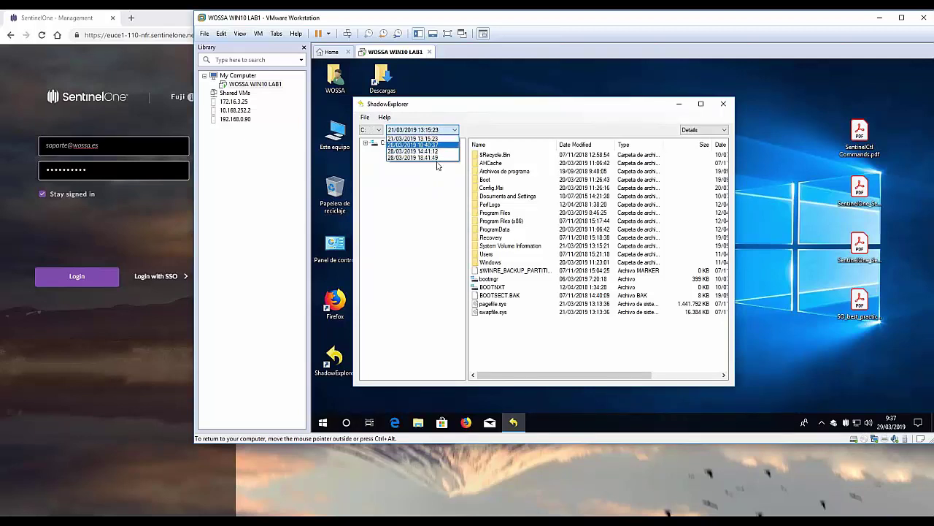
{"action": "left_click", "coordinate": [438, 194]}
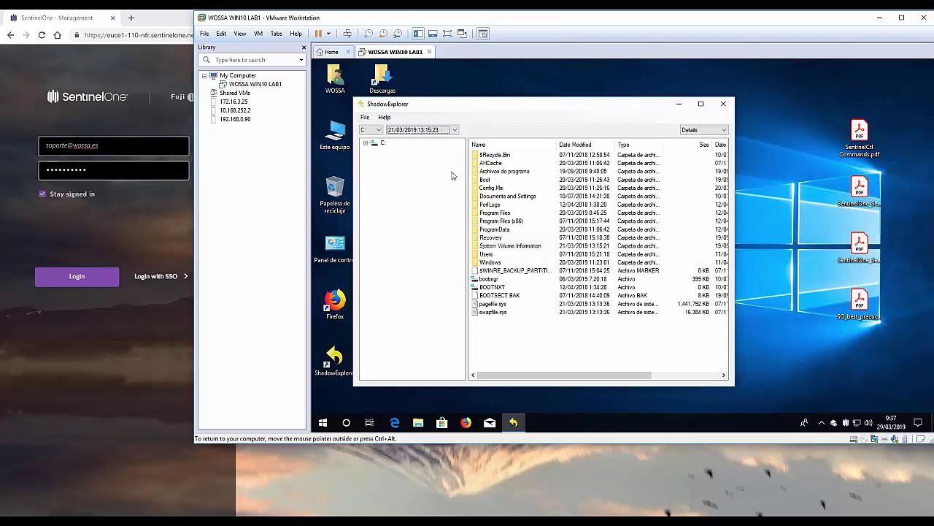
{"action": "left_click", "coordinate": [435, 129]}
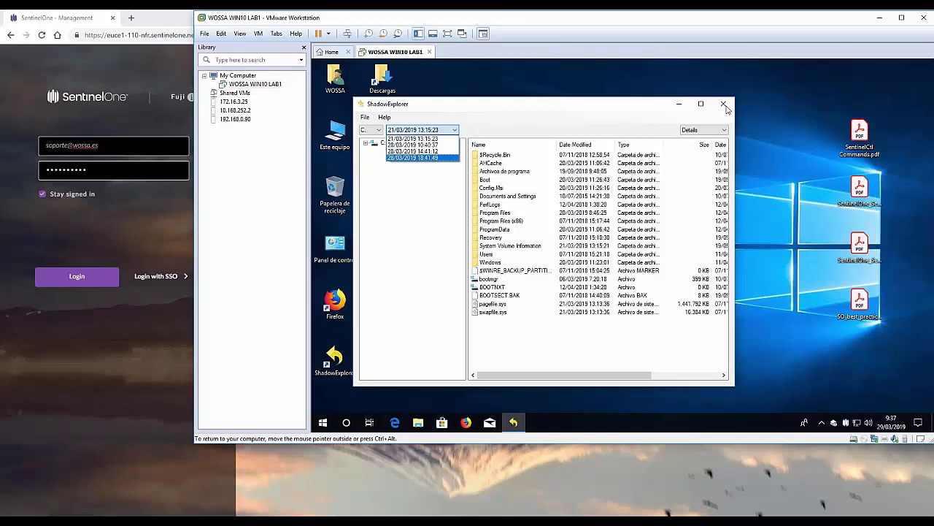
{"action": "left_click", "coordinate": [727, 108]}
{"action": "left_click", "coordinate": [725, 106]}
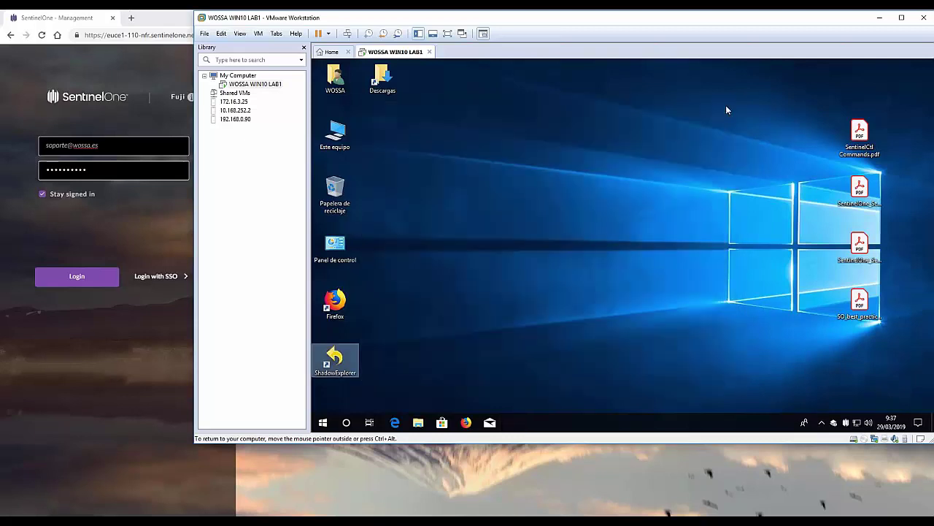
Bring the SentinelOne login page forward, log in, and enter the two-factor authentication code.
{"action": "left_click", "coordinate": [128, 361]}
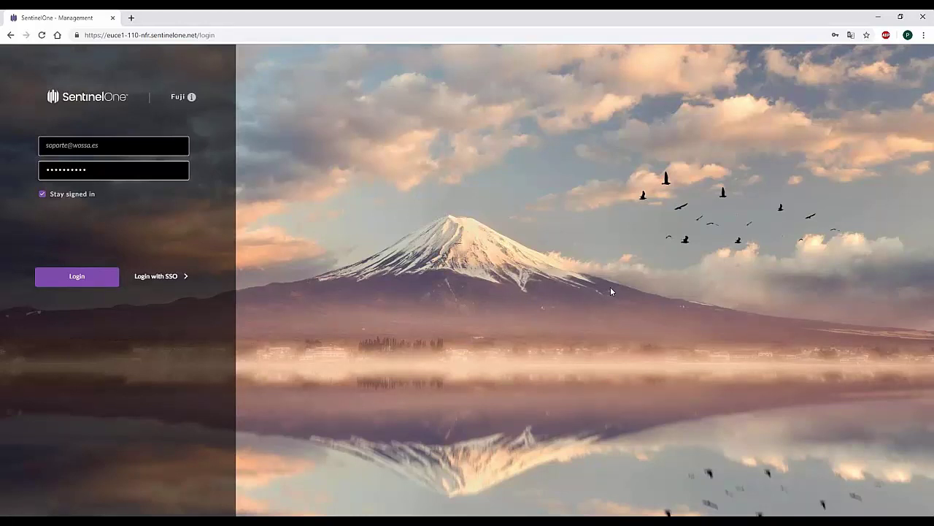
{"action": "left_click", "coordinate": [73, 282]}
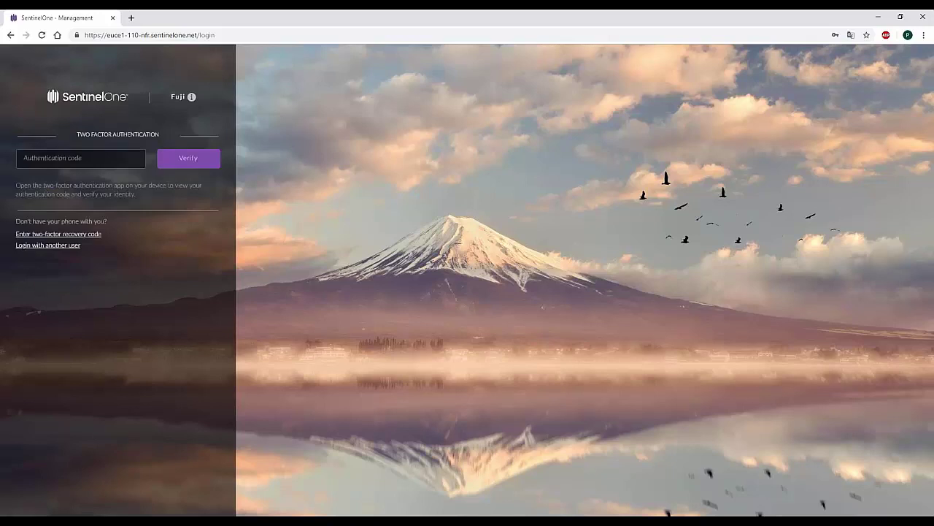
{"action": "left_click", "coordinate": [89, 161]}
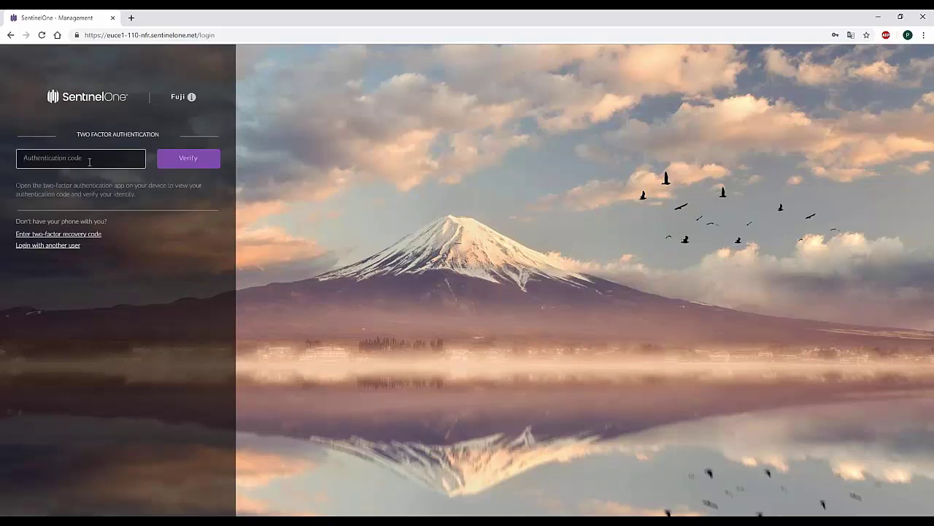
Verify the 2FA code, open Settings > Users, and scope the console to wossa-nfr2 (wossa).
{"action": "left_click", "coordinate": [183, 162]}
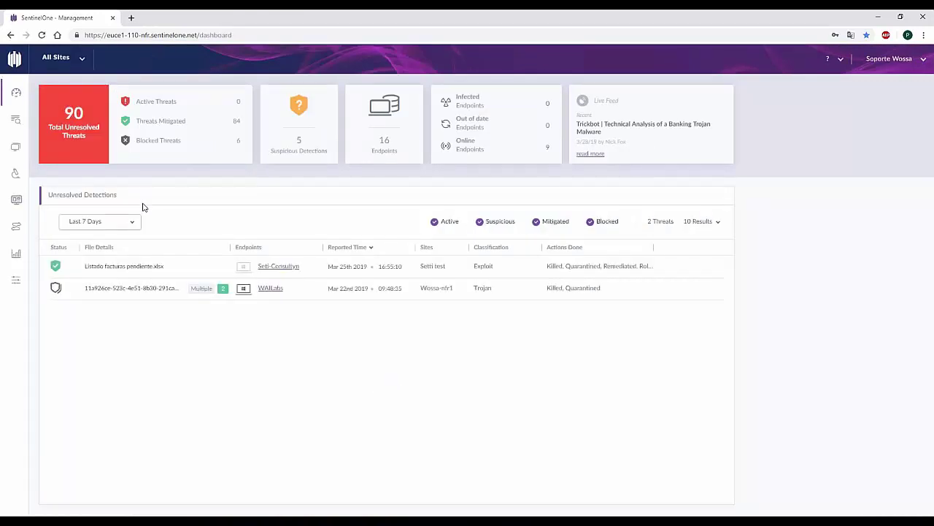
{"action": "mouse_move", "coordinate": [14, 190]}
{"action": "left_click", "coordinate": [45, 150]}
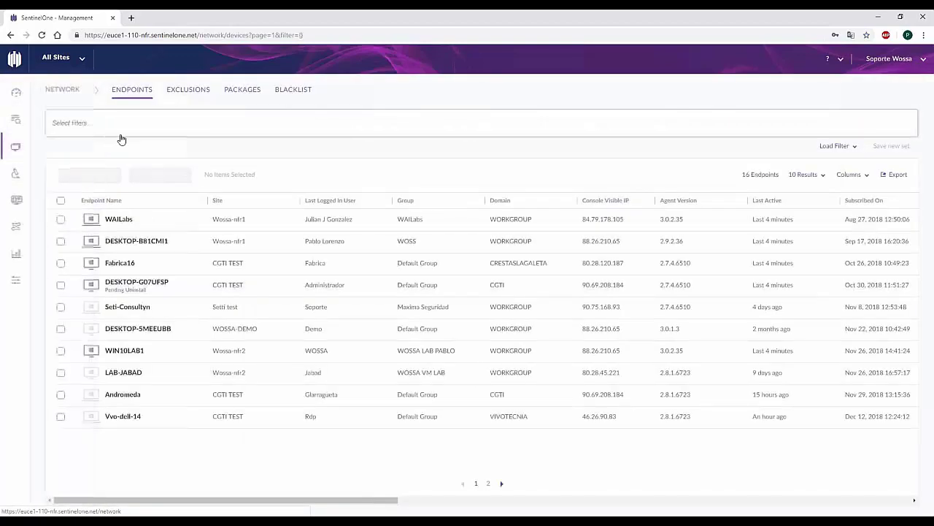
{"action": "left_click", "coordinate": [44, 279]}
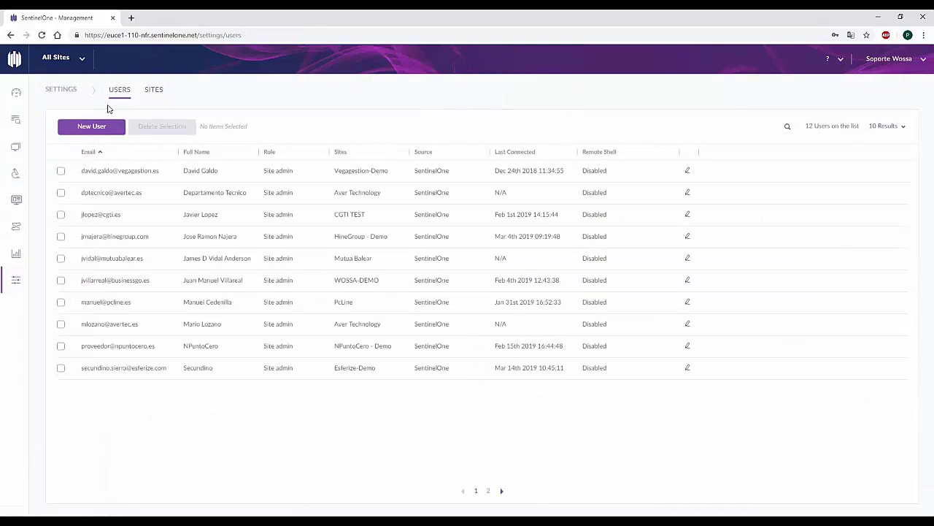
{"action": "left_click", "coordinate": [69, 63]}
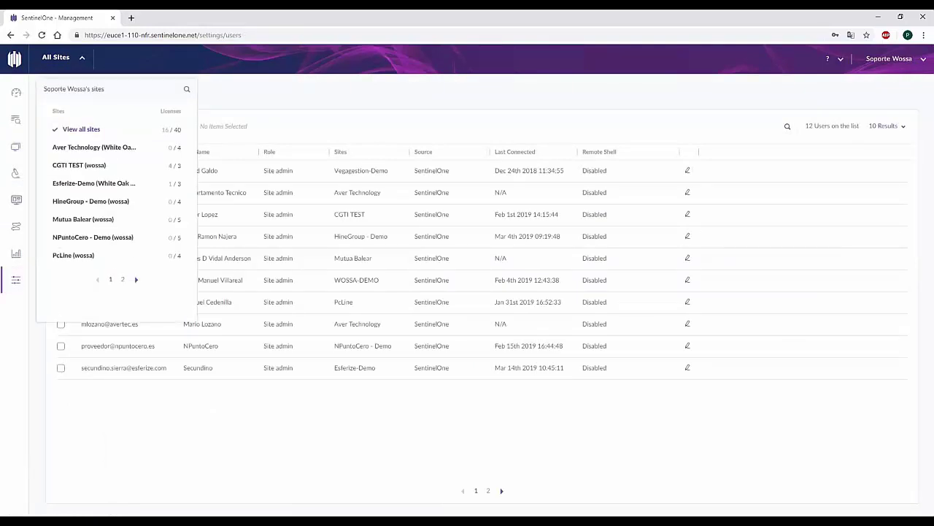
{"action": "left_click", "coordinate": [132, 279]}
{"action": "left_click", "coordinate": [92, 219]}
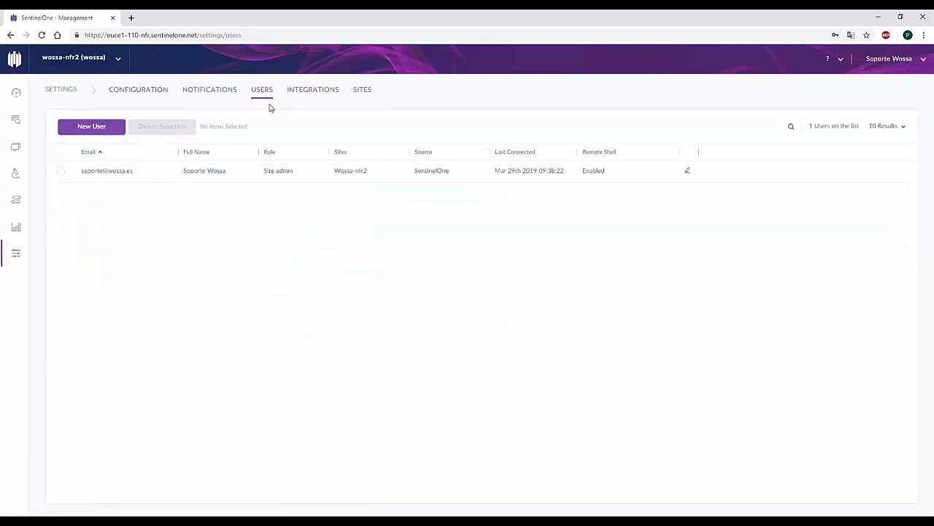
Inspect the site admin's Remote Shell toggle without saving, then view wossa-nfr2's policy with Enable Remote Shell on.
{"action": "left_click", "coordinate": [231, 199]}
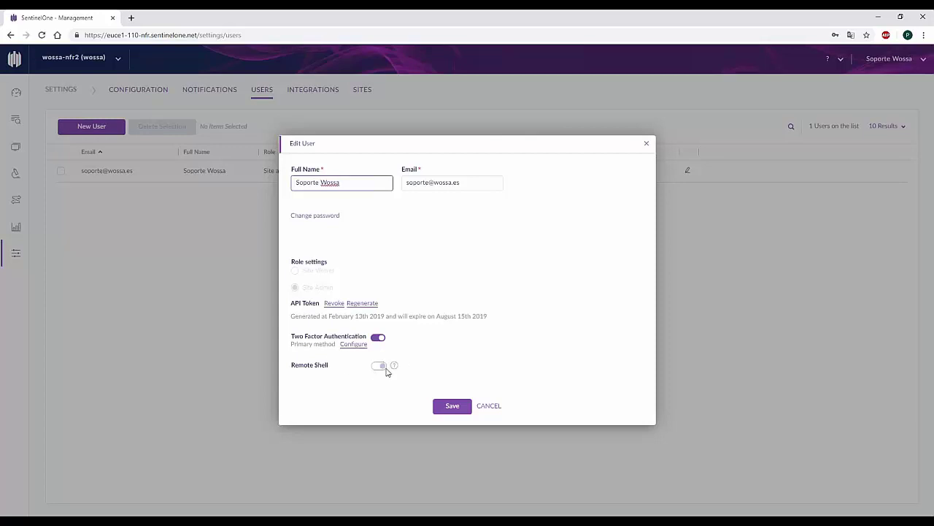
{"action": "left_click", "coordinate": [488, 405]}
{"action": "left_click", "coordinate": [73, 153]}
{"action": "left_click", "coordinate": [334, 90]}
{"action": "scroll", "coordinate": [323, 288], "scroll_direction": "down", "scroll_amount": 1}
{"action": "scroll", "coordinate": [324, 289], "scroll_direction": "down", "scroll_amount": 3}
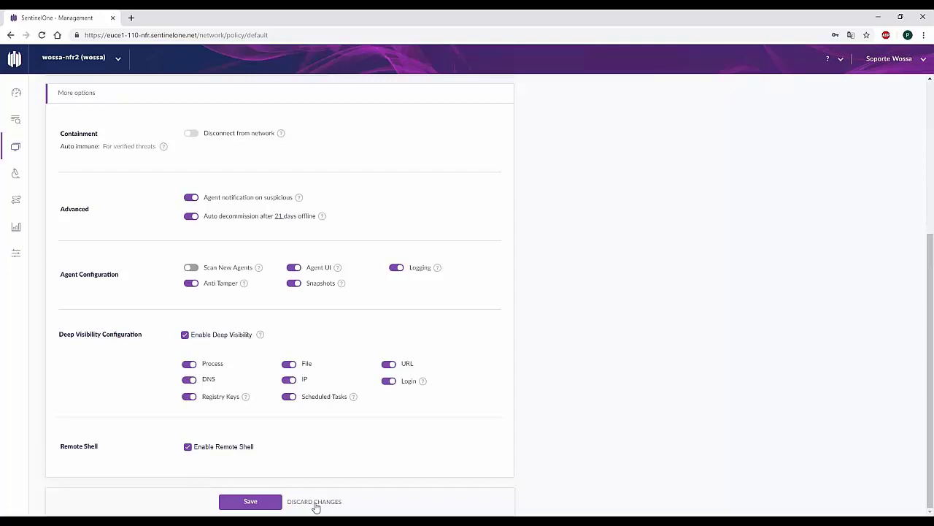
Open a Remote Shell session to WIN10LAB1, then close it, leaving its endpoint details showing.
{"action": "left_click", "coordinate": [19, 151]}
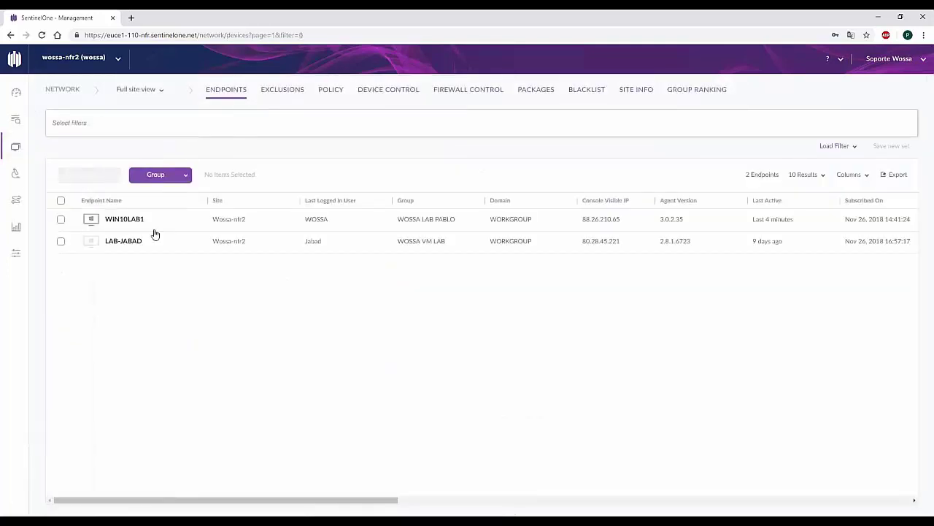
{"action": "left_click", "coordinate": [61, 219]}
{"action": "left_click", "coordinate": [89, 177]}
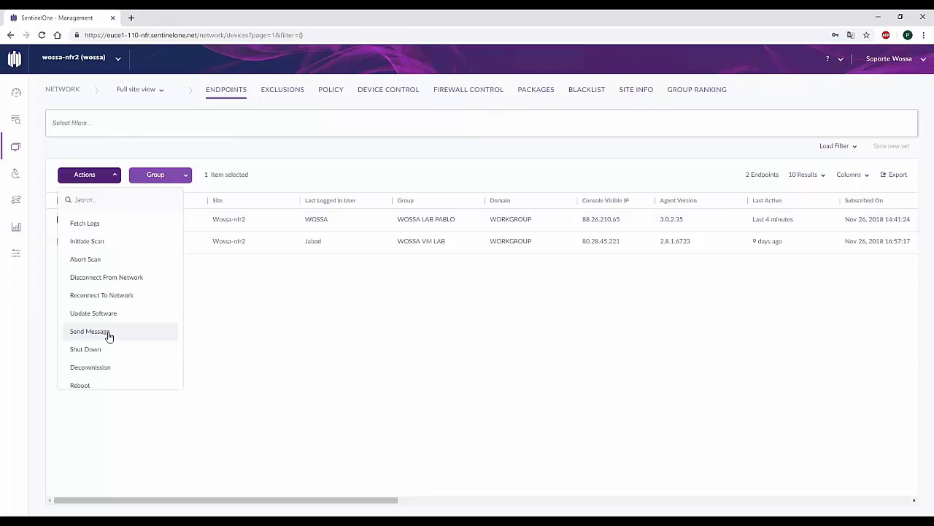
{"action": "left_click", "coordinate": [104, 355]}
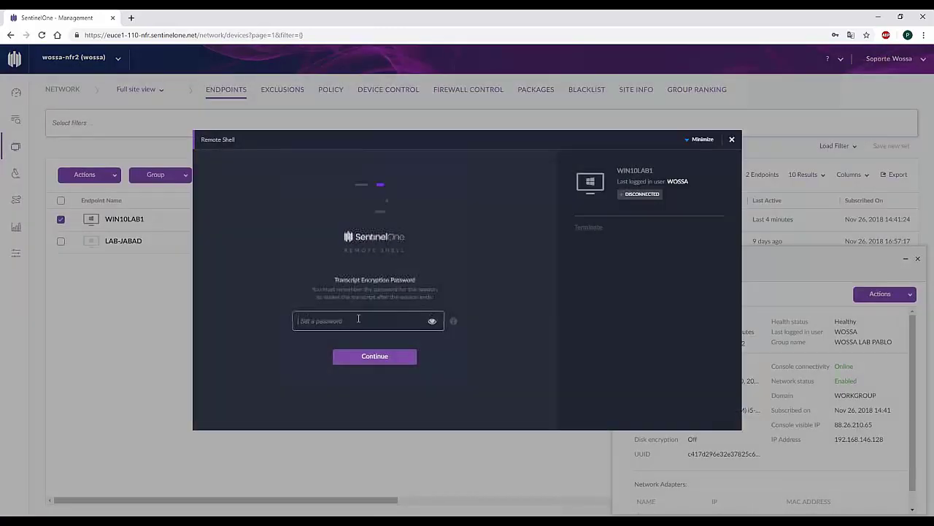
{"action": "left_click", "coordinate": [358, 319]}
{"action": "left_click", "coordinate": [494, 384]}
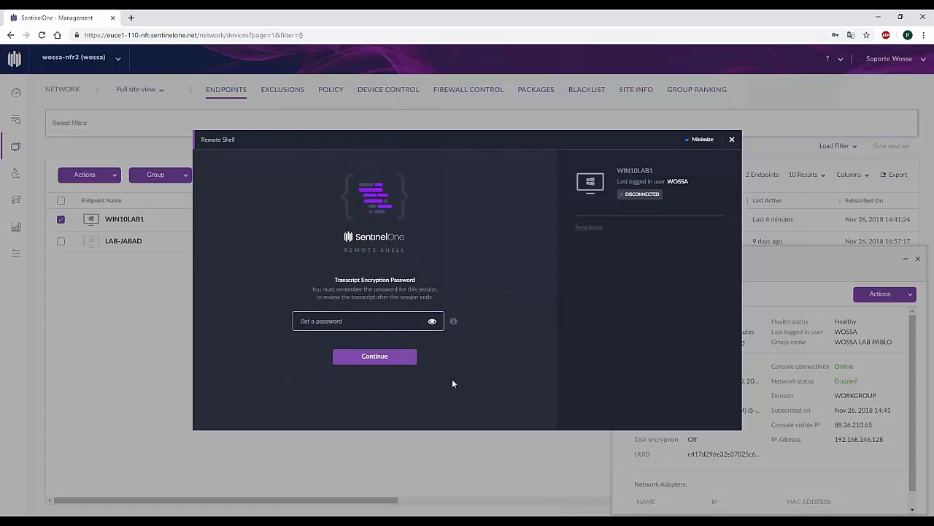
{"action": "left_click", "coordinate": [733, 139]}
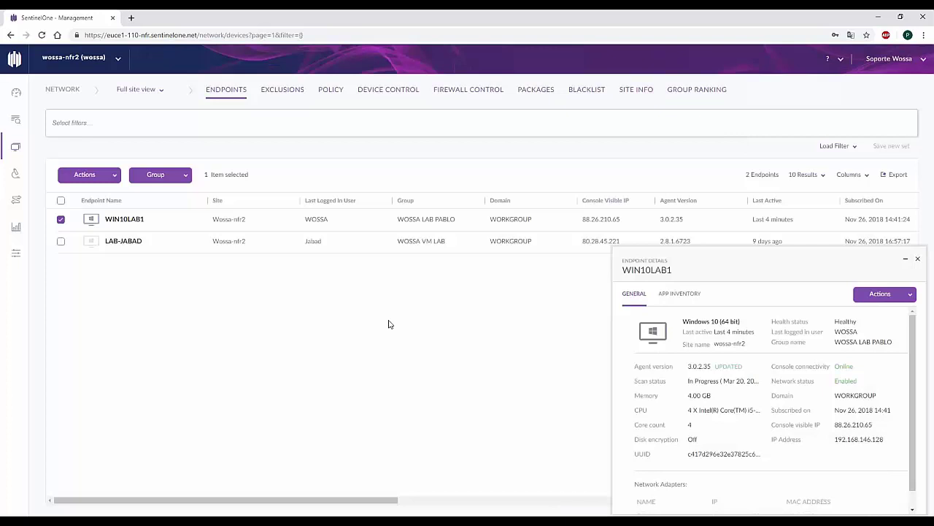
{"action": "mouse_move", "coordinate": [34, 148]}
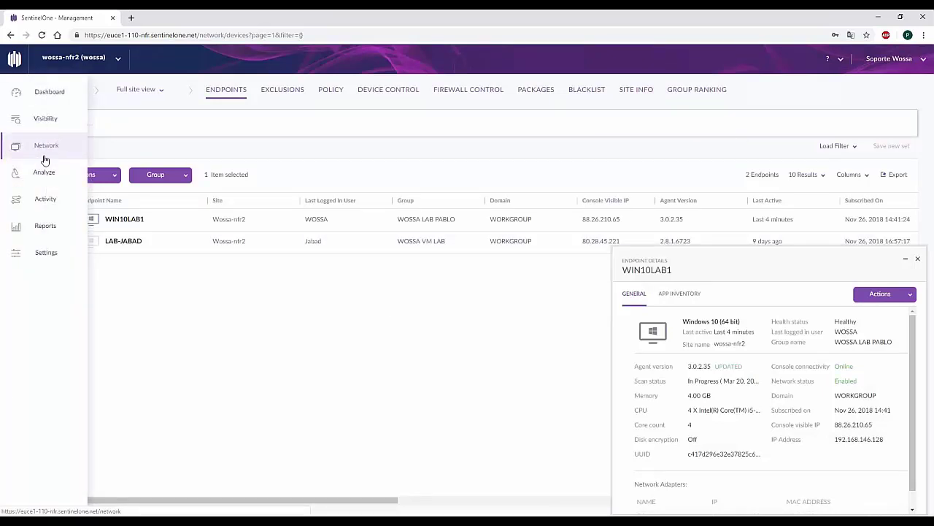
Clear the endpoint list filter, go to the Packages page, and close WIN10LAB1's details panel.
{"action": "left_click", "coordinate": [44, 160]}
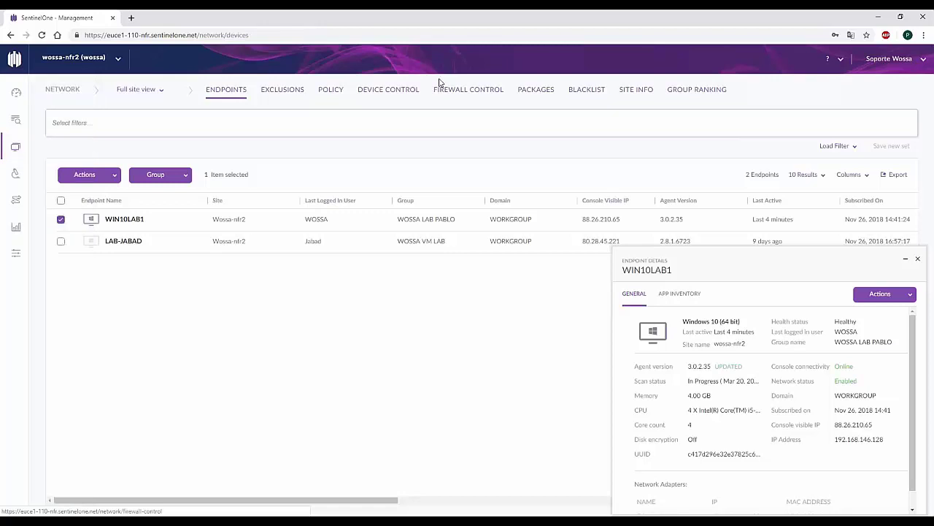
{"action": "left_click", "coordinate": [546, 91]}
{"action": "left_click", "coordinate": [918, 258]}
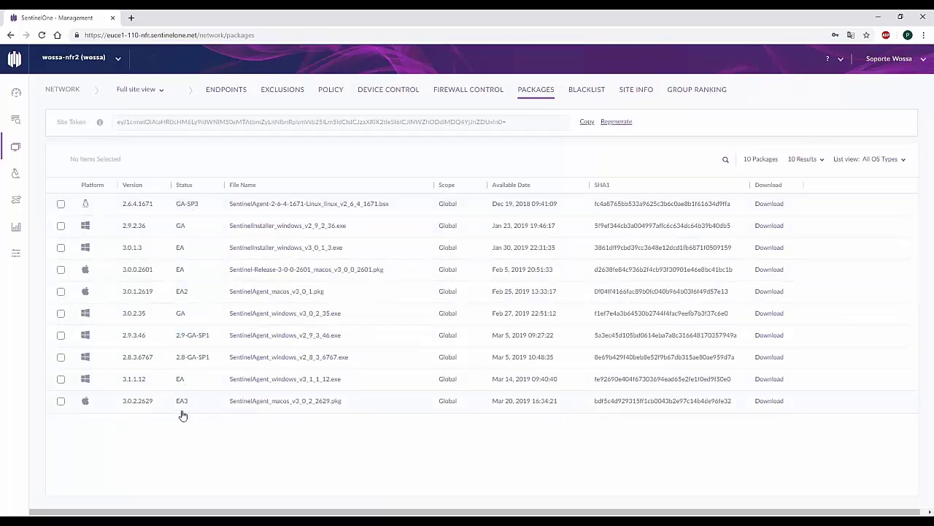
Sort the agent packages by status and filter the list to the 6 Windows packages.
{"action": "left_click", "coordinate": [183, 185]}
{"action": "left_click", "coordinate": [884, 159]}
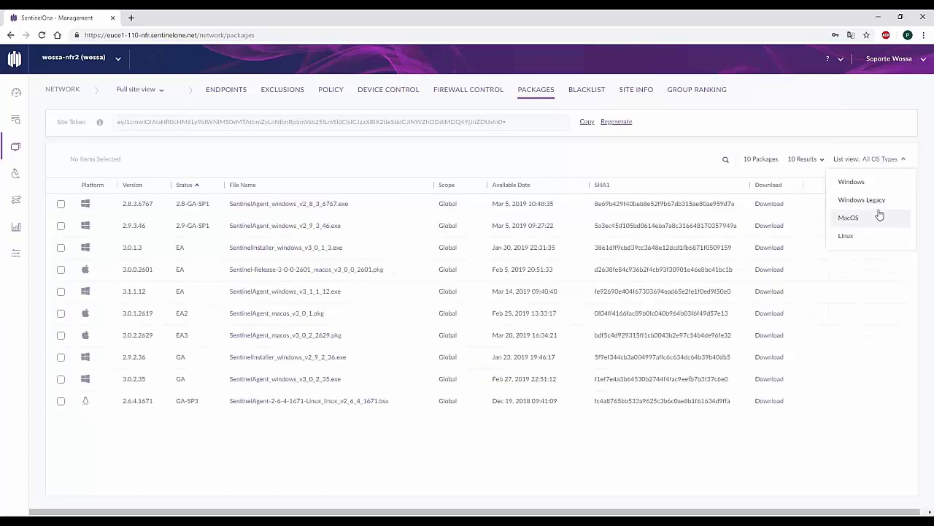
{"action": "left_click", "coordinate": [876, 184]}
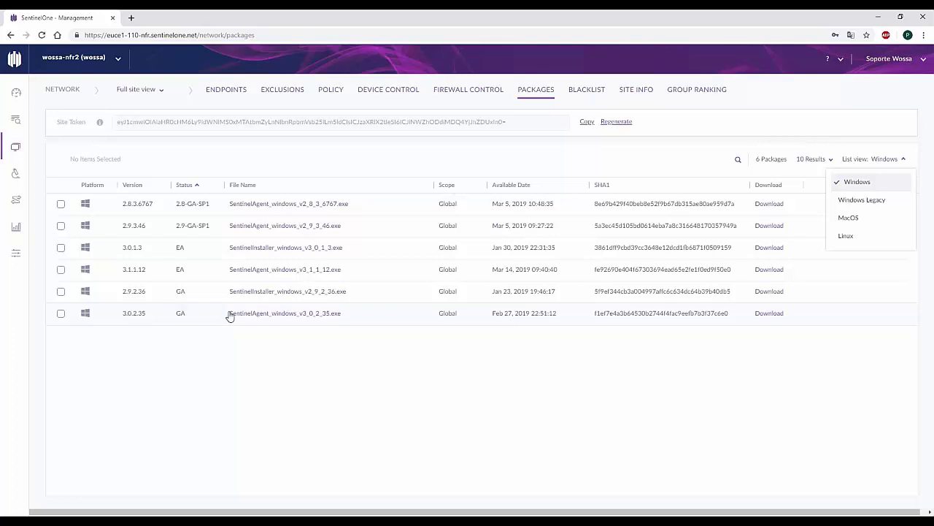
{"action": "left_click", "coordinate": [324, 146]}
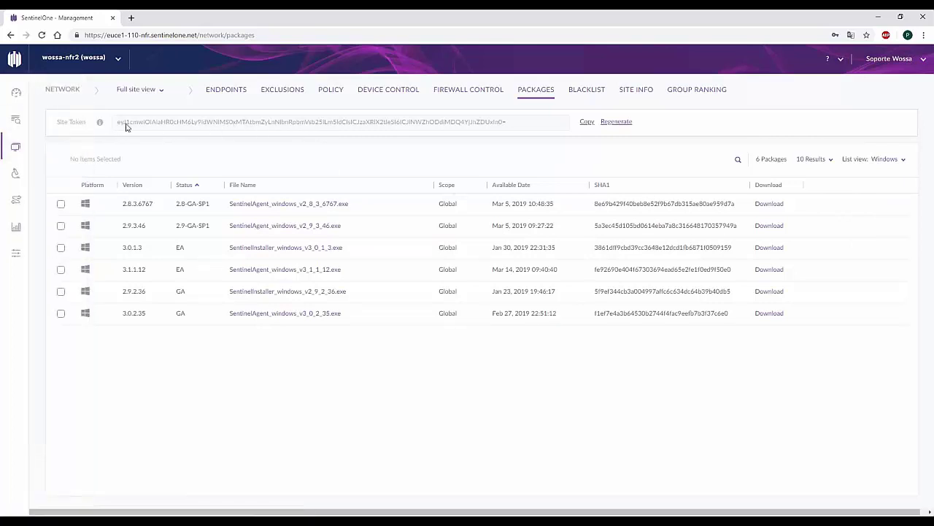
Select the site token, then switch to site wossa-nfr1 and back to wossa-nfr2.
{"action": "left_click_drag", "start_coordinate": [517, 127], "coordinate": [293, 126]}
{"action": "left_click", "coordinate": [118, 58]}
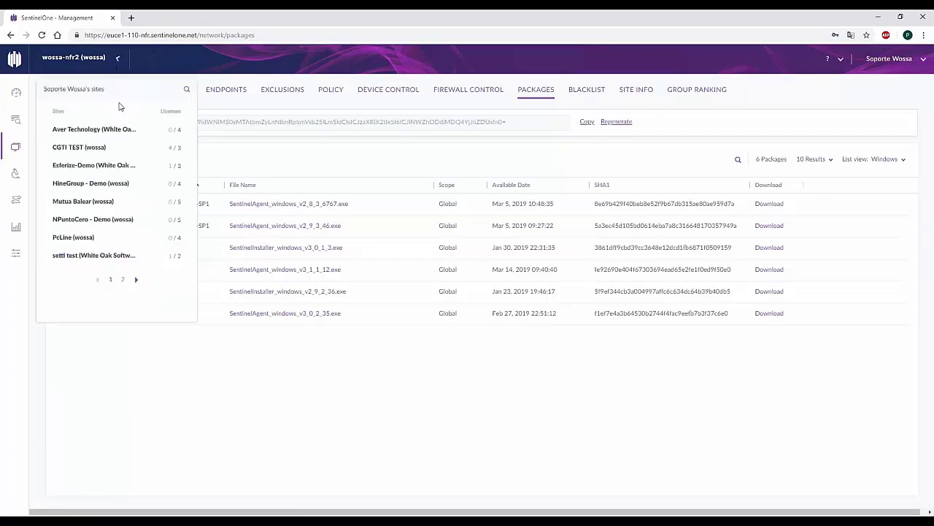
{"action": "left_click", "coordinate": [123, 279]}
{"action": "left_click", "coordinate": [93, 203]}
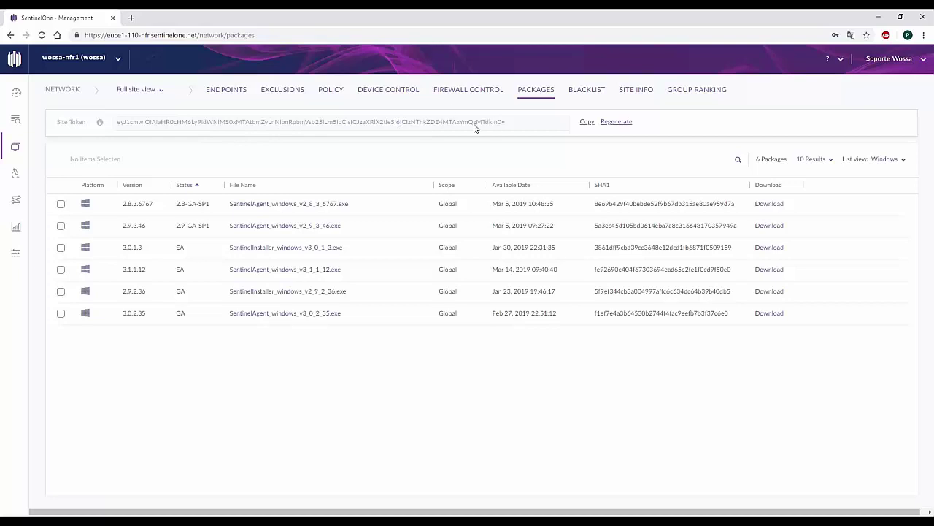
{"action": "left_click", "coordinate": [112, 58]}
{"action": "left_click", "coordinate": [122, 278]}
{"action": "left_click", "coordinate": [102, 222]}
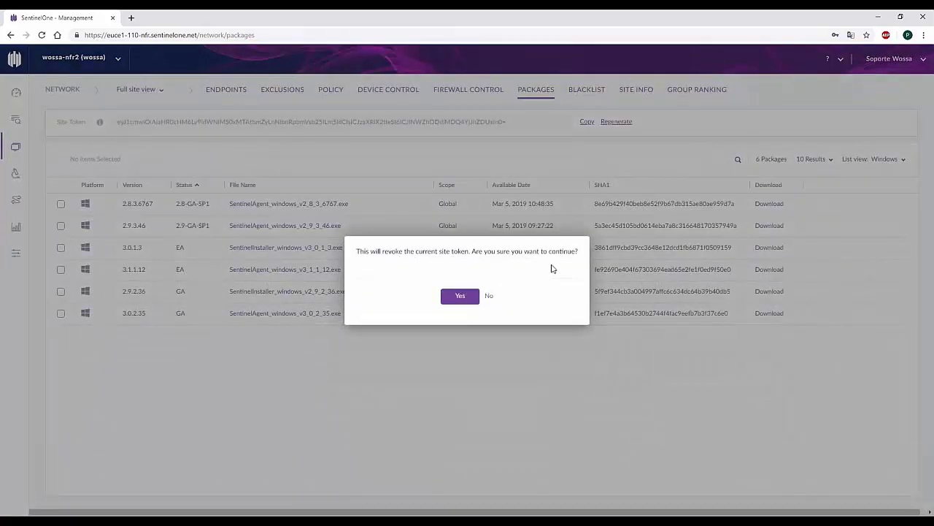
Regenerate the wossa-nfr2 site token, then bring the WOSSA WIN10 LAB1 VM to the front.
{"action": "left_click", "coordinate": [470, 297]}
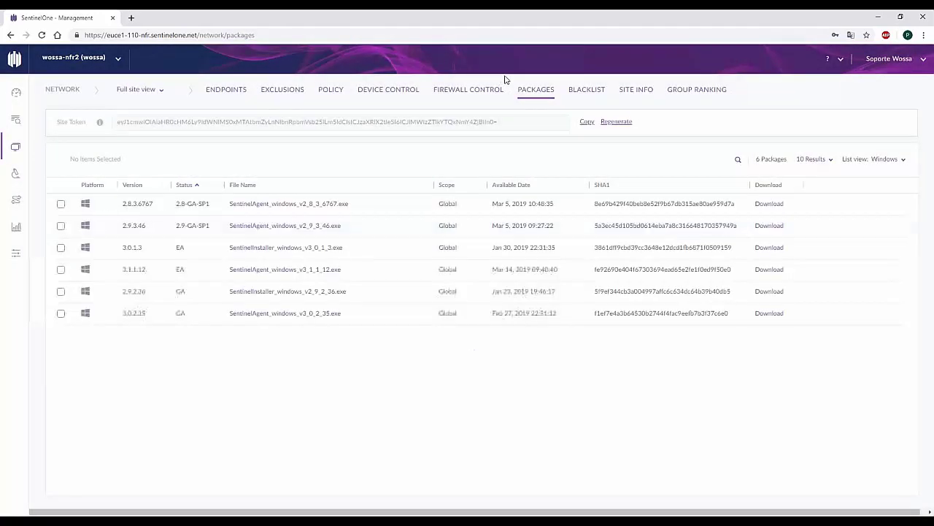
{"action": "left_click_drag", "start_coordinate": [520, 124], "coordinate": [121, 122]}
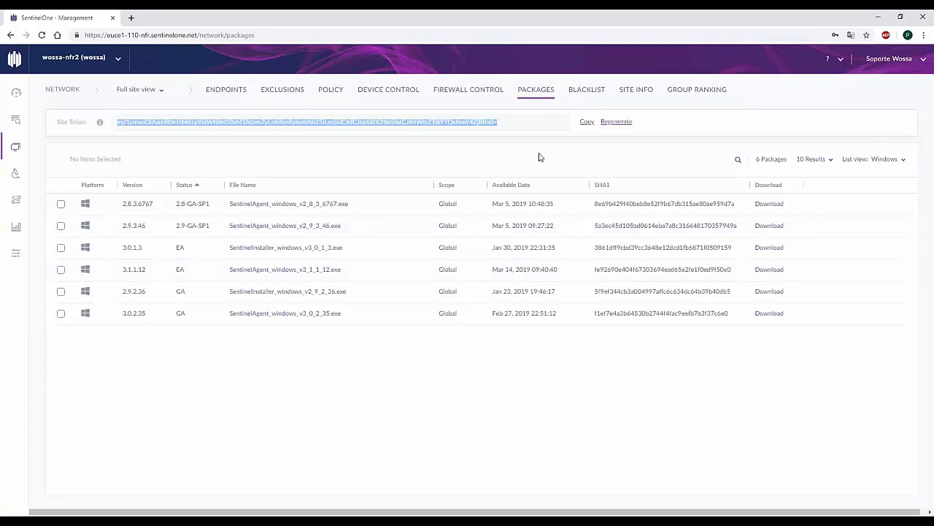
{"action": "left_click", "coordinate": [188, 146]}
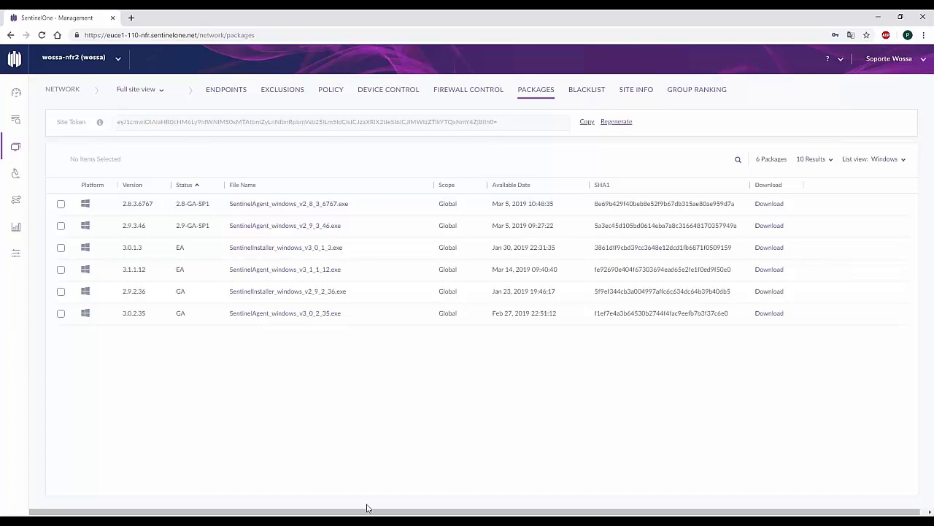
{"action": "mouse_move", "coordinate": [368, 518]}
{"action": "left_click", "coordinate": [387, 465]}
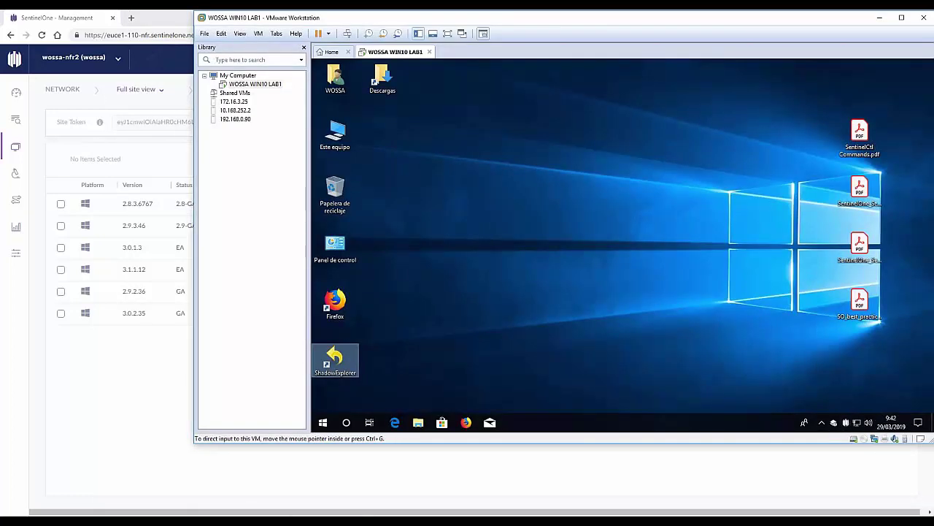
Send the agent 3.1.1.12 software update to endpoint WIN10LAB1, then return to the VM.
{"action": "left_click", "coordinate": [150, 386]}
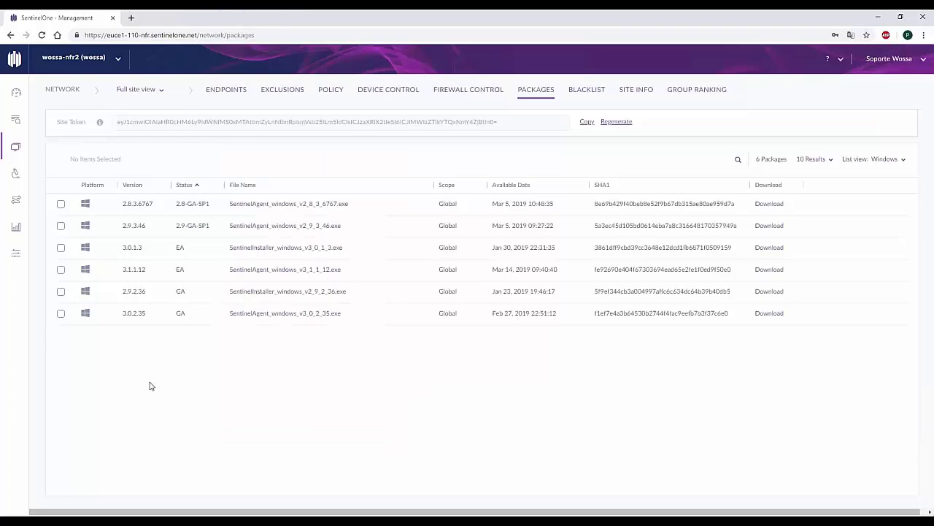
{"action": "left_click", "coordinate": [24, 147]}
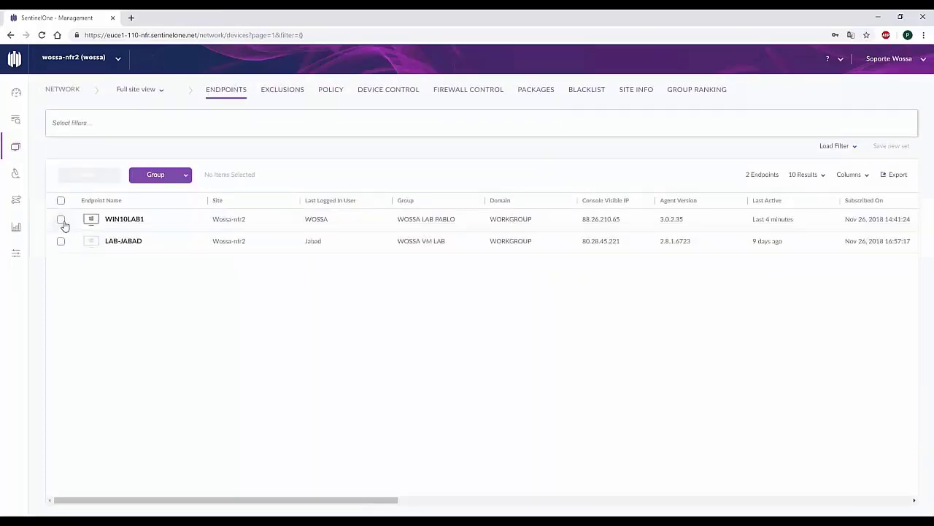
{"action": "left_click", "coordinate": [60, 219]}
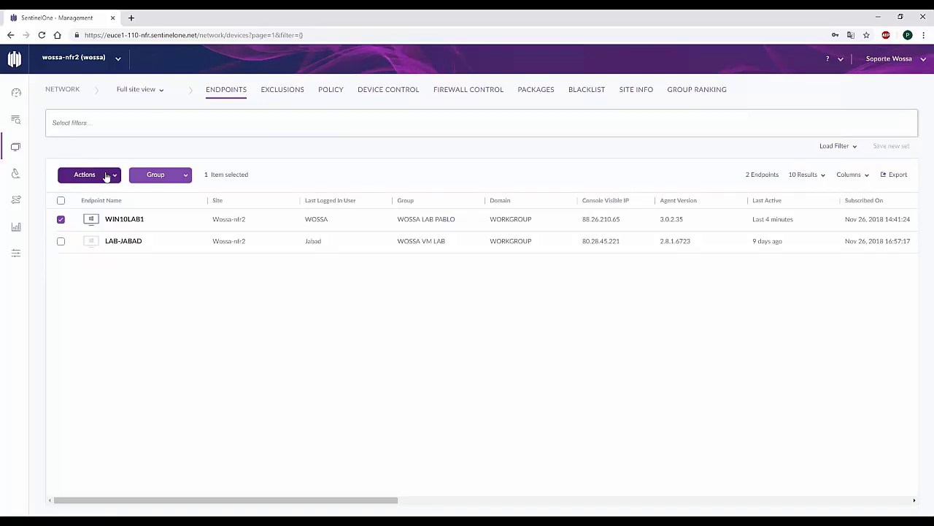
{"action": "left_click", "coordinate": [106, 175]}
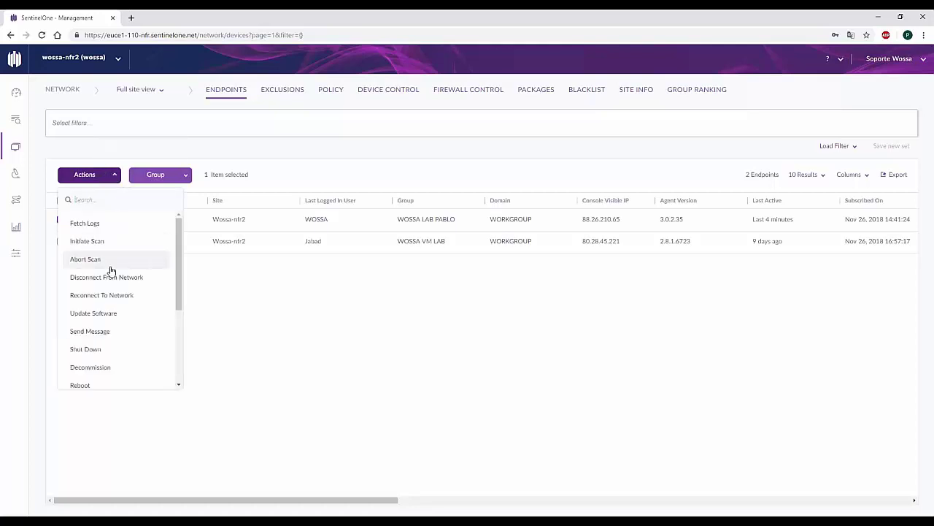
{"action": "left_click", "coordinate": [117, 314]}
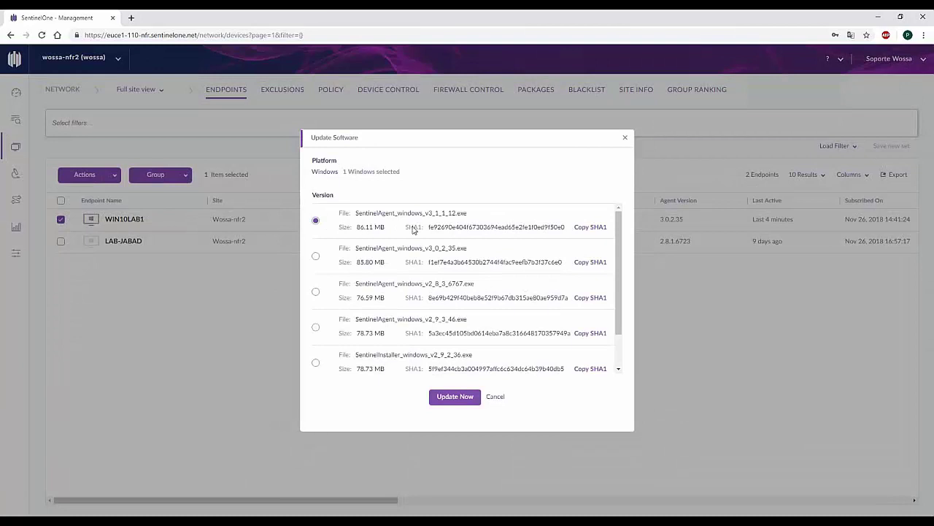
{"action": "left_click", "coordinate": [456, 398]}
{"action": "left_click", "coordinate": [455, 297]}
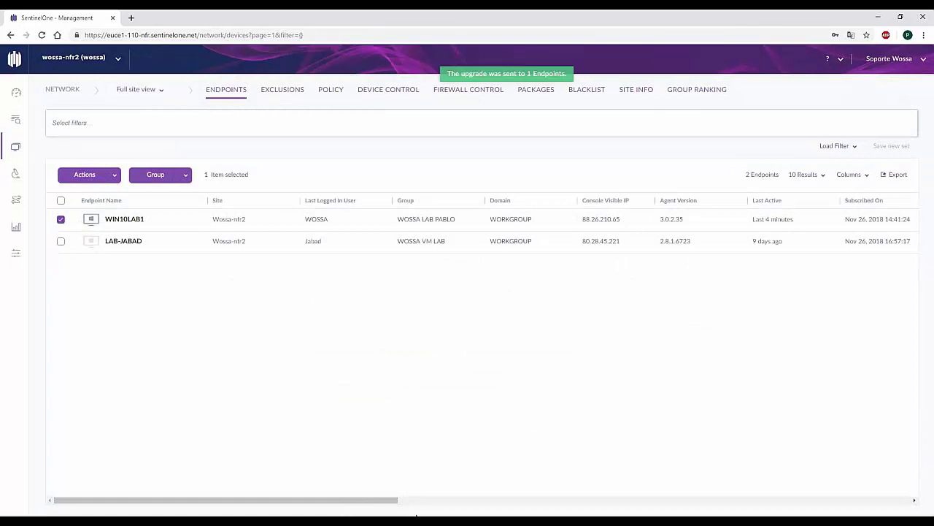
{"action": "mouse_move", "coordinate": [416, 514]}
{"action": "left_click", "coordinate": [421, 473]}
Open the VM's SentinelOne agent 3.0.2.35 window, showing No Threats Detected.
{"action": "left_click", "coordinate": [847, 424]}
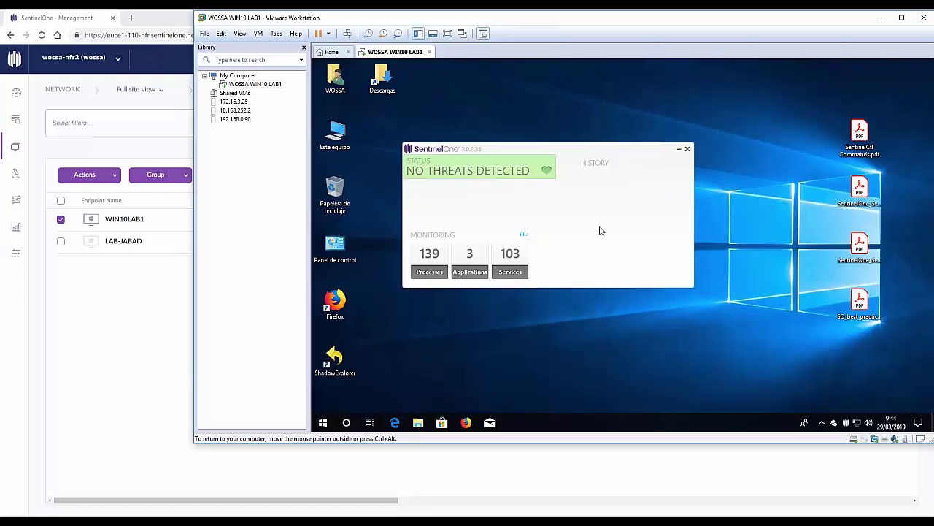
Move the agent window aside, then open WIN10LAB1's Endpoint Details in the console.
{"action": "left_click_drag", "start_coordinate": [470, 151], "coordinate": [500, 162]}
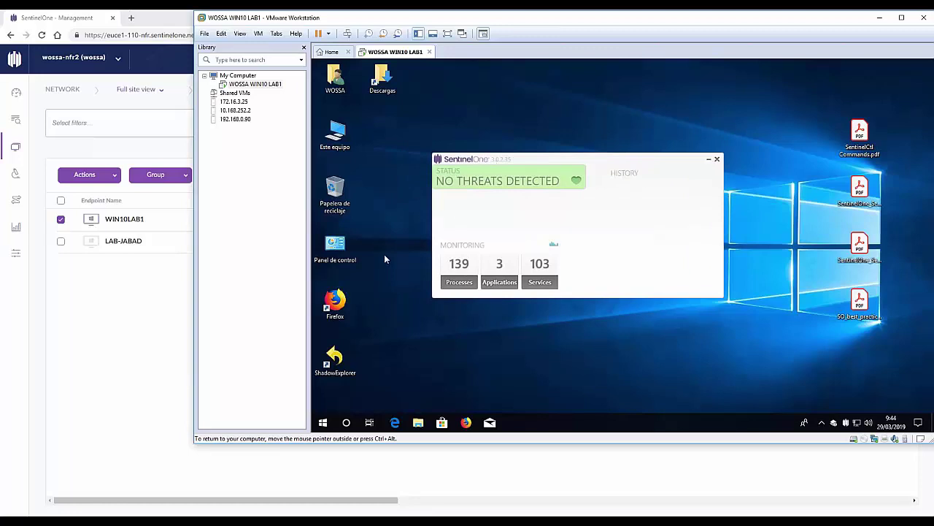
{"action": "left_click", "coordinate": [122, 320]}
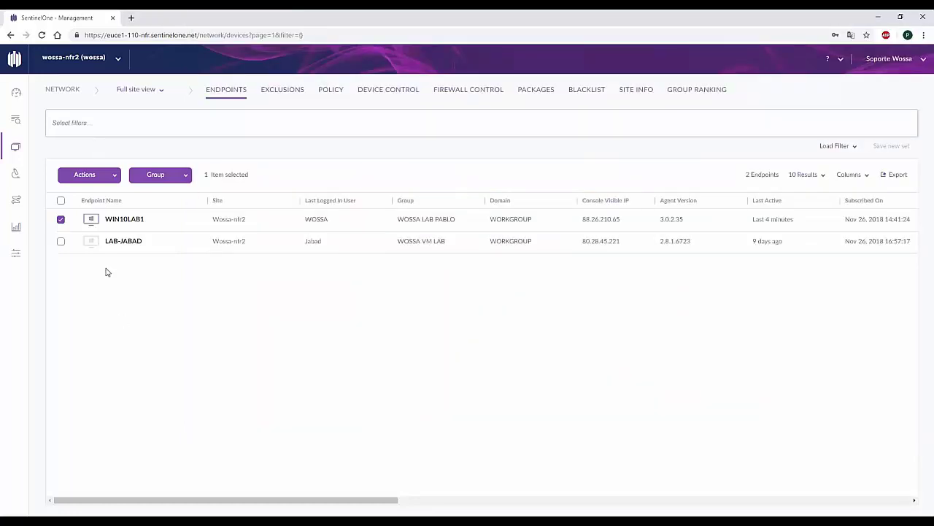
{"action": "left_click", "coordinate": [129, 222]}
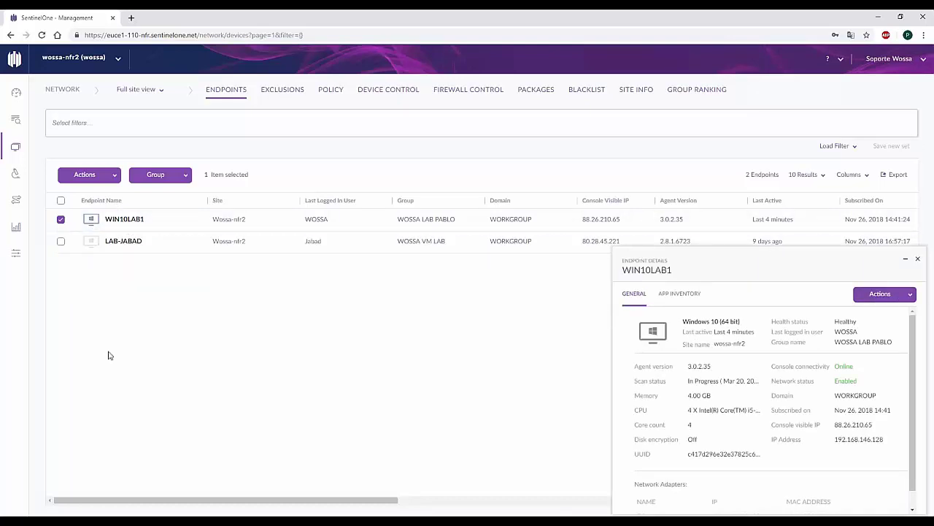
Show WIN10LAB1's full Actions list down to Configure Firewall Logging.
{"action": "left_click", "coordinate": [101, 183]}
{"action": "scroll", "coordinate": [106, 335], "scroll_direction": "down", "scroll_amount": 3}
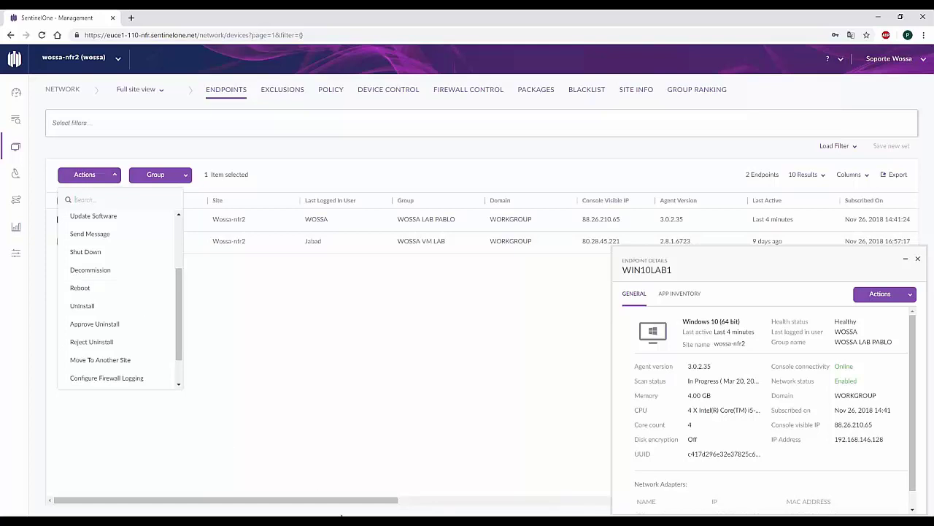
Dismiss the VM's Windows Defender notification, then return to the console's Endpoints page.
{"action": "mouse_move", "coordinate": [356, 514]}
{"action": "left_click", "coordinate": [388, 463]}
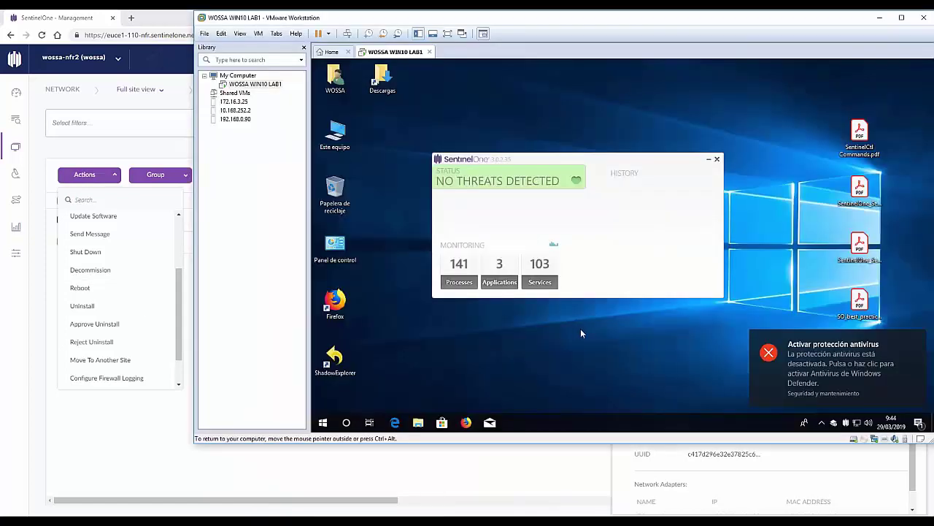
{"action": "left_click", "coordinate": [914, 341]}
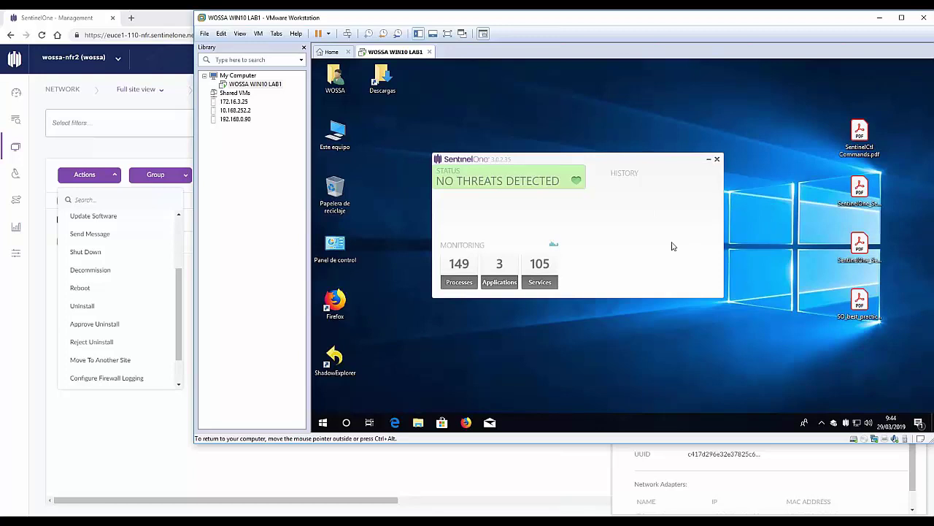
{"action": "left_click", "coordinate": [130, 446]}
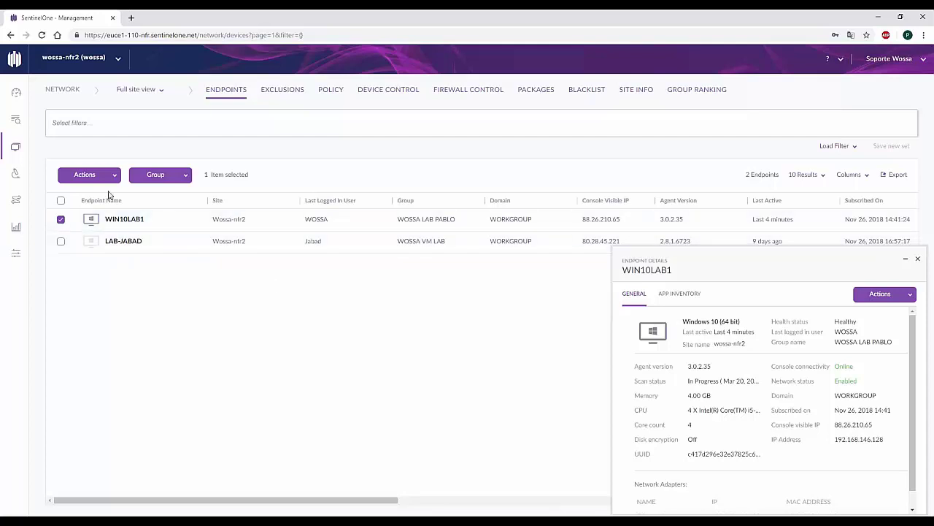
Review WIN10LAB1's Actions list, then confirm its agent shows 3.1.1.12 Updated.
{"action": "left_click", "coordinate": [106, 183]}
{"action": "scroll", "coordinate": [107, 300], "scroll_direction": "down", "scroll_amount": 3}
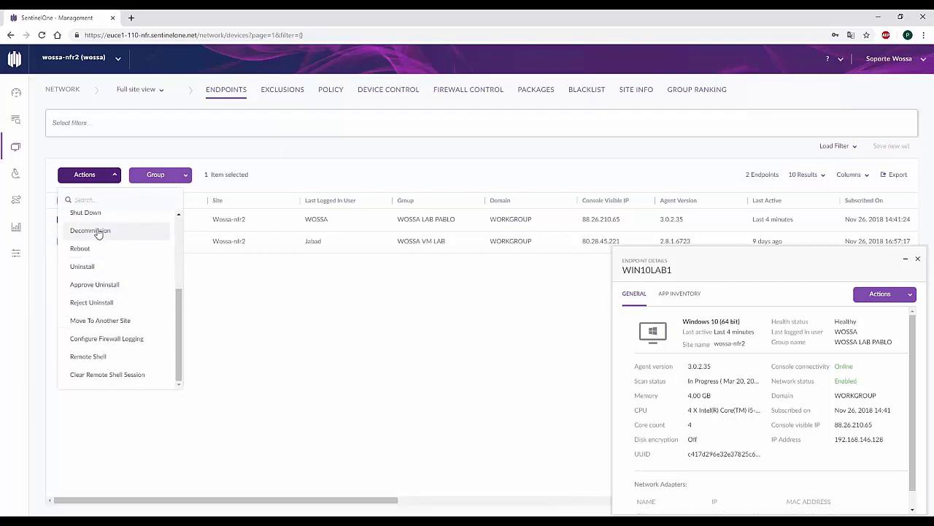
{"action": "left_click", "coordinate": [254, 322]}
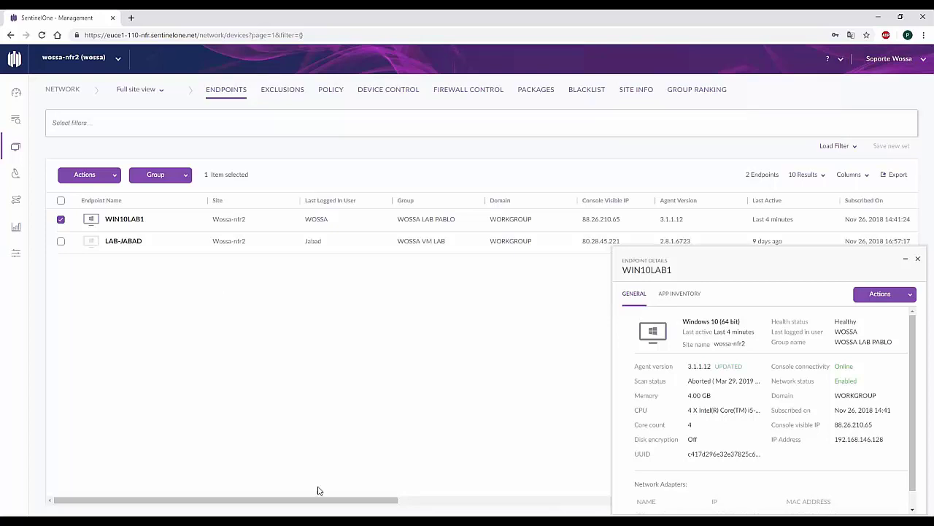
Check that the VM's local SentinelOne agent reports version 3.1.1.12, then close its window.
{"action": "left_click", "coordinate": [345, 520]}
{"action": "left_click", "coordinate": [374, 496]}
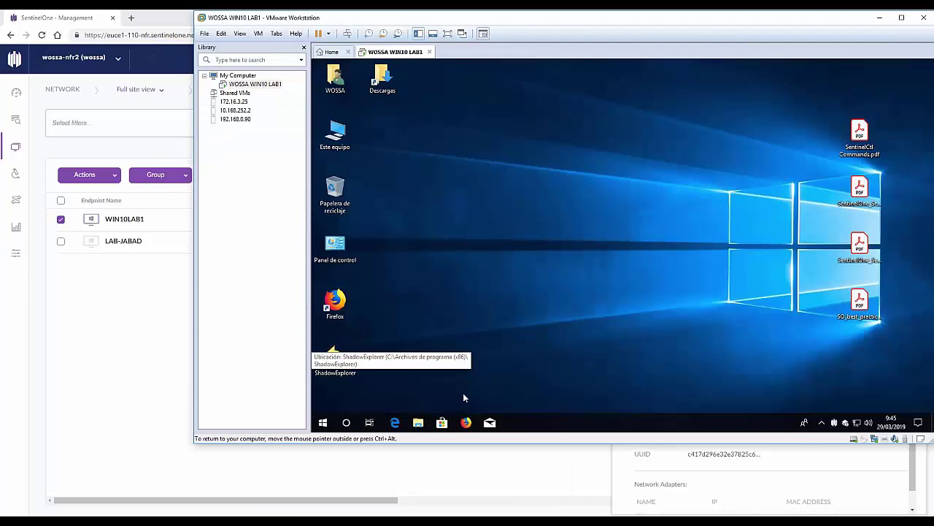
{"action": "left_click", "coordinate": [834, 423]}
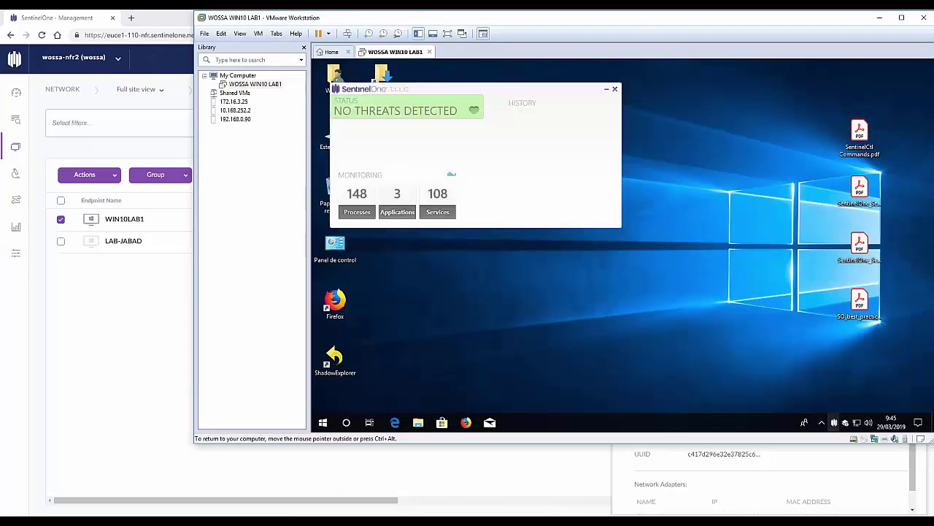
{"action": "left_click_drag", "start_coordinate": [493, 90], "coordinate": [598, 134]}
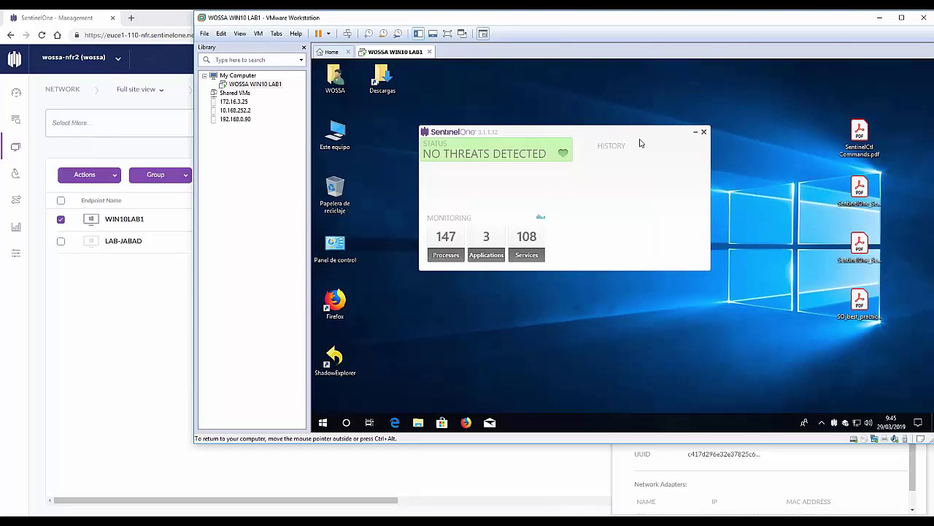
{"action": "left_click", "coordinate": [704, 133]}
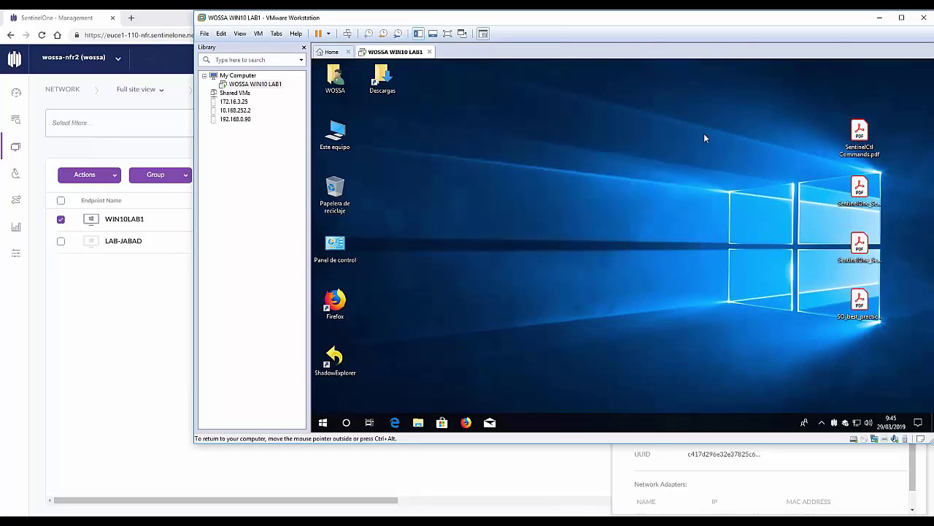
Uninstall Sentinel Agent from Programas y características, choosing Offline verification.
{"action": "left_click", "coordinate": [323, 422]}
{"action": "type", "text": "panel"}
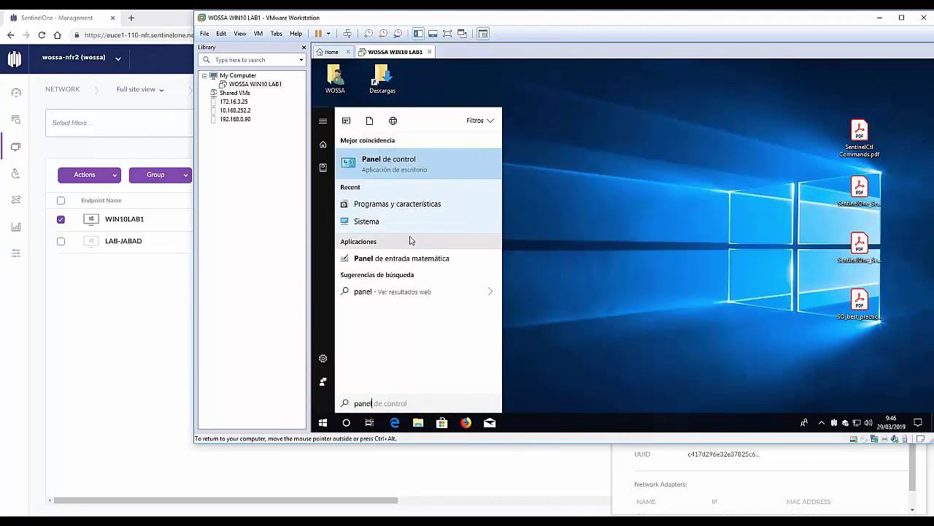
{"action": "left_click", "coordinate": [384, 206]}
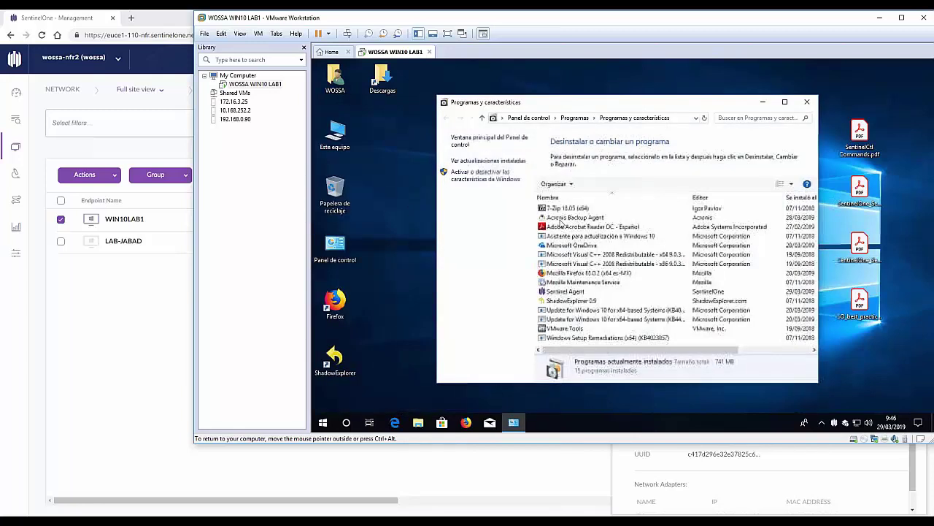
{"action": "left_click", "coordinate": [576, 292]}
{"action": "left_click", "coordinate": [605, 187]}
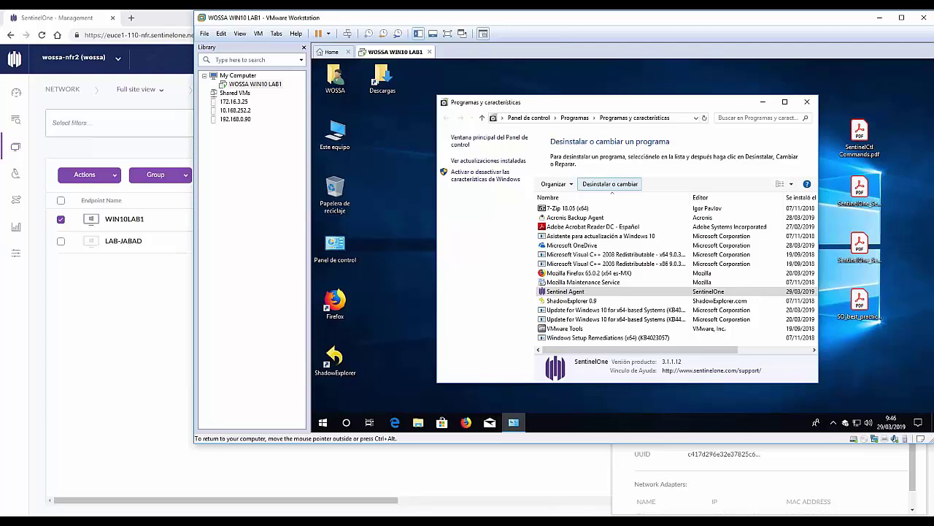
{"action": "left_click", "coordinate": [378, 212]}
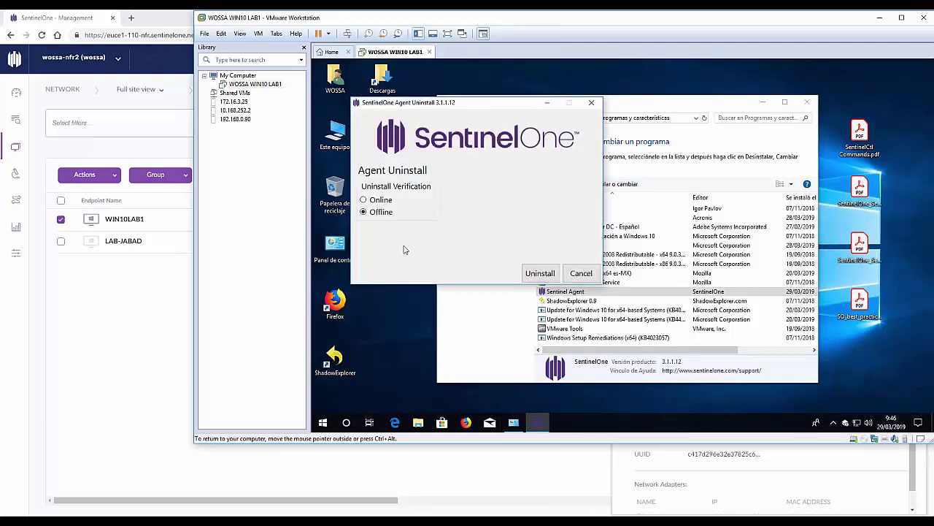
Attempt the online agent uninstall in the VM, then dismiss the unauthorized error and uninstall dialogs.
{"action": "left_click", "coordinate": [386, 203]}
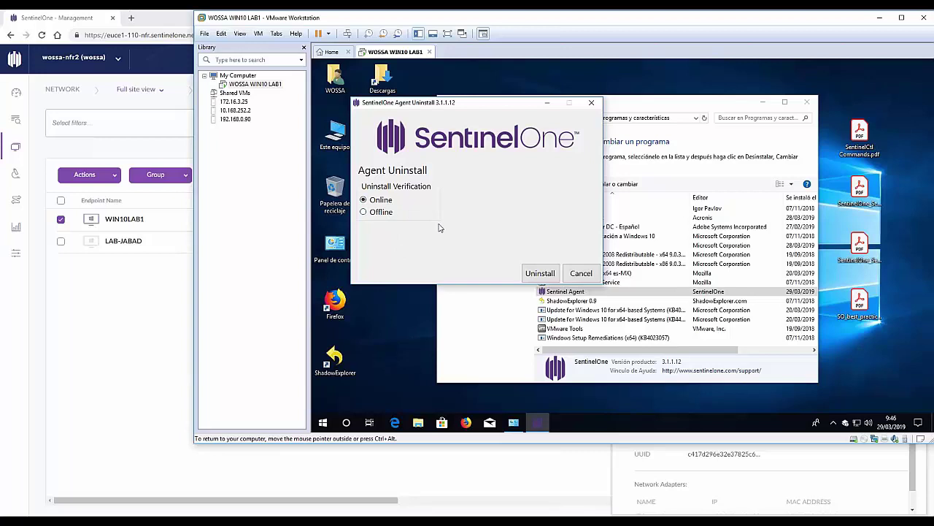
{"action": "left_click", "coordinate": [125, 285]}
{"action": "mouse_move", "coordinate": [377, 513]}
{"action": "left_click", "coordinate": [384, 478]}
{"action": "left_click", "coordinate": [551, 274]}
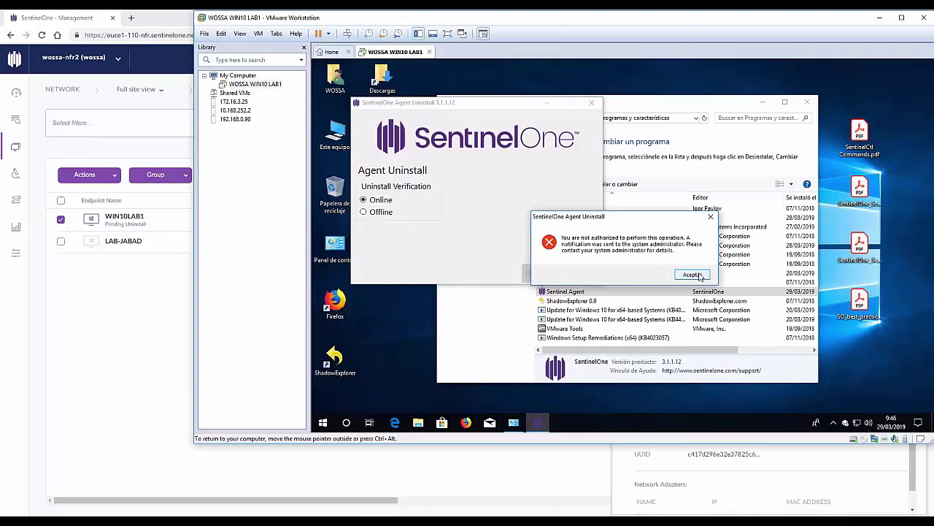
{"action": "left_click", "coordinate": [692, 275]}
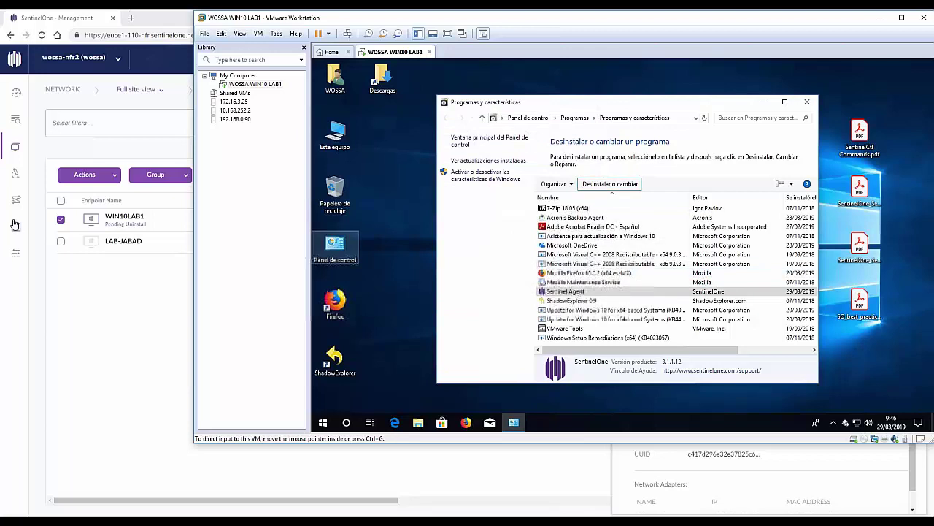
{"action": "left_click", "coordinate": [125, 245]}
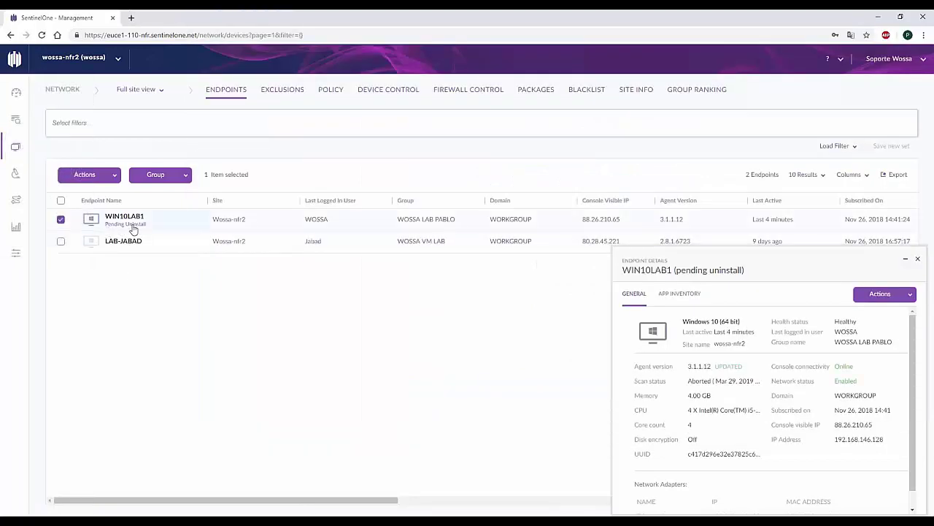
Reject WIN10LAB1's pending uninstall with Actions > Reject Uninstall and Send Reject.
{"action": "left_click", "coordinate": [103, 180]}
{"action": "left_click", "coordinate": [241, 303]}
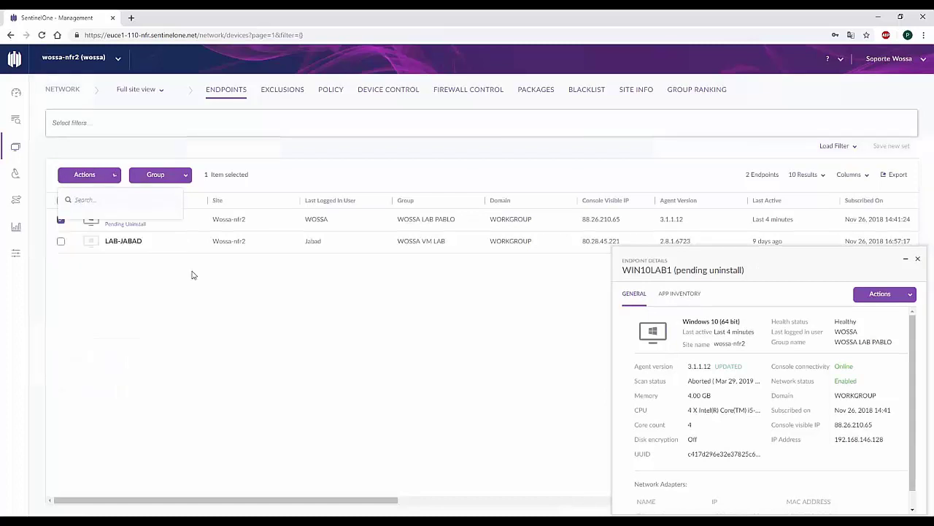
{"action": "left_click", "coordinate": [95, 174]}
{"action": "scroll", "coordinate": [117, 311], "scroll_direction": "down", "scroll_amount": 1}
{"action": "scroll", "coordinate": [117, 311], "scroll_direction": "down", "scroll_amount": 3}
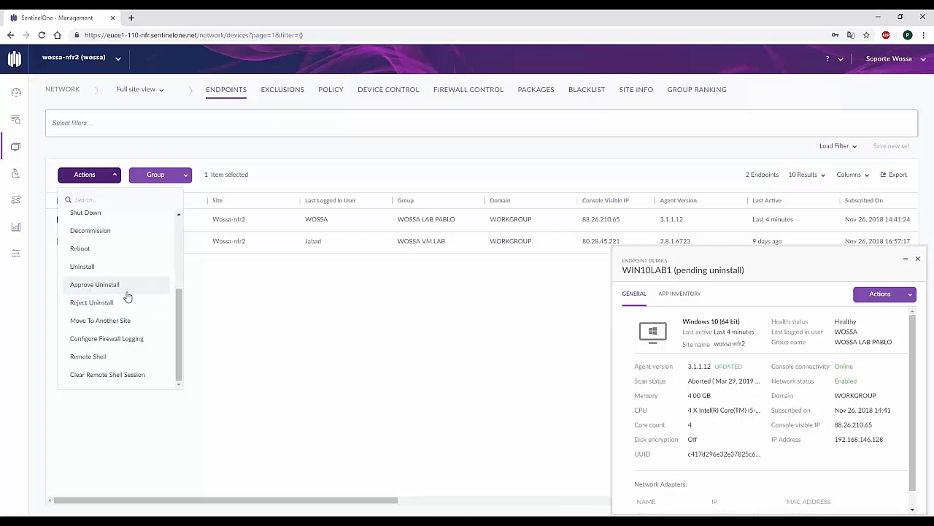
{"action": "left_click", "coordinate": [97, 302]}
{"action": "left_click", "coordinate": [455, 297]}
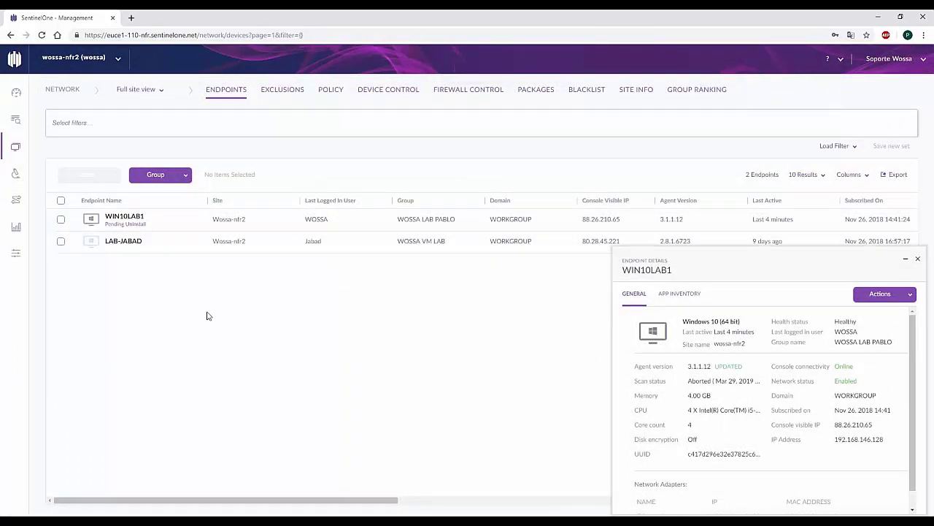
In the WIN10 LAB1 VM, run an Offline Sentinel Agent uninstall up to the verification key prompt.
{"action": "left_click", "coordinate": [346, 522]}
{"action": "left_click", "coordinate": [398, 488]}
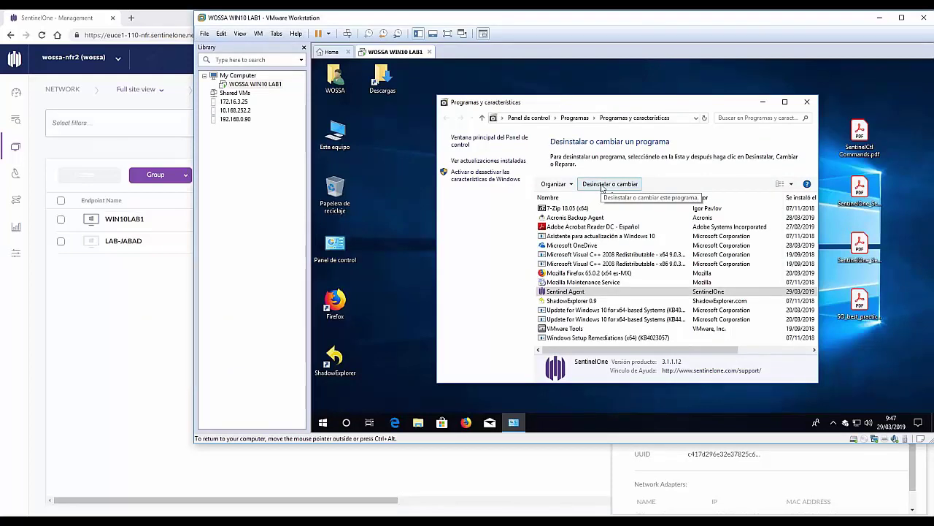
{"action": "left_click", "coordinate": [604, 184]}
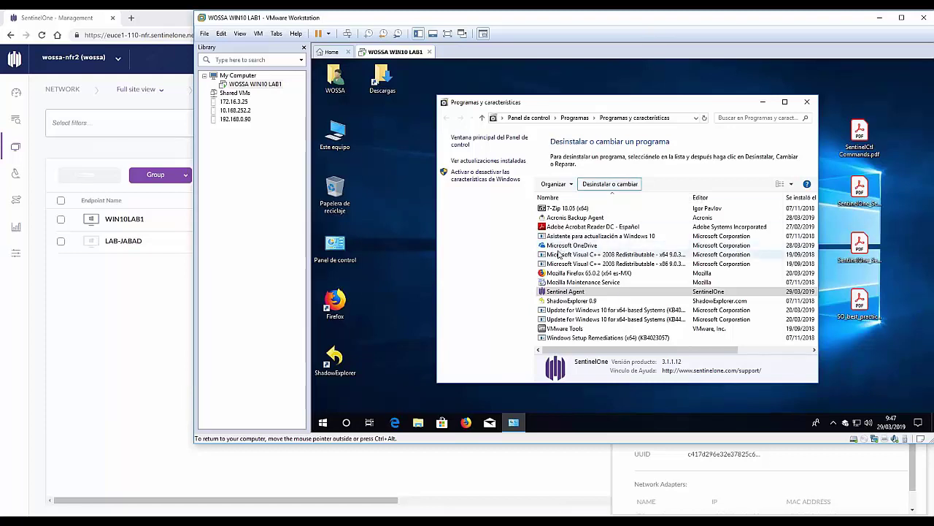
{"action": "left_click", "coordinate": [400, 226]}
{"action": "left_click", "coordinate": [553, 285]}
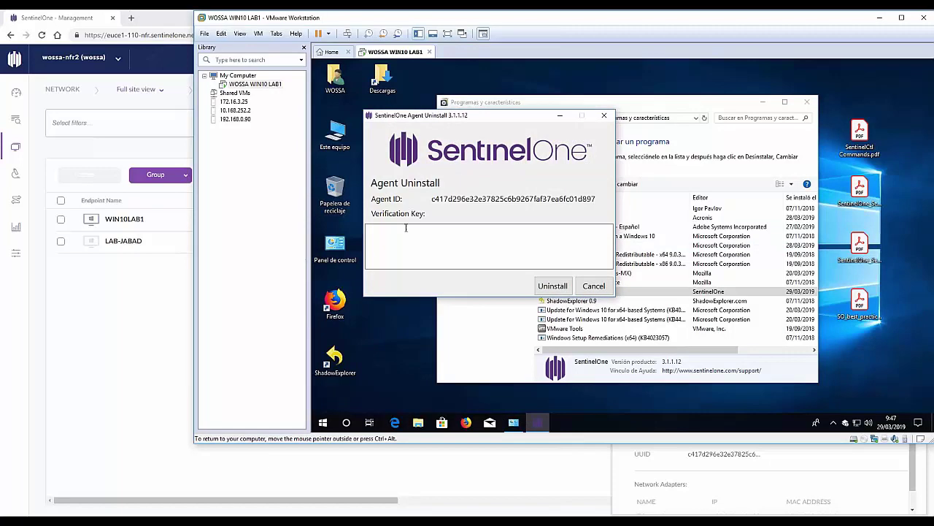
{"action": "left_click", "coordinate": [111, 319]}
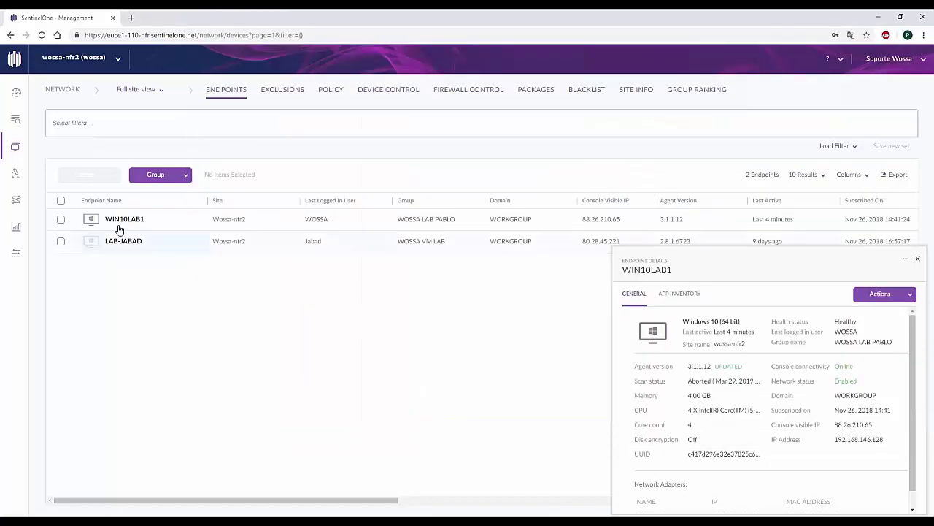
Reveal WIN10LAB1's uninstall passphrase through Actions > Show Passphrase and copy it.
{"action": "left_click_drag", "start_coordinate": [128, 219], "coordinate": [145, 219]}
{"action": "left_click", "coordinate": [100, 180]}
{"action": "left_click", "coordinate": [119, 222]}
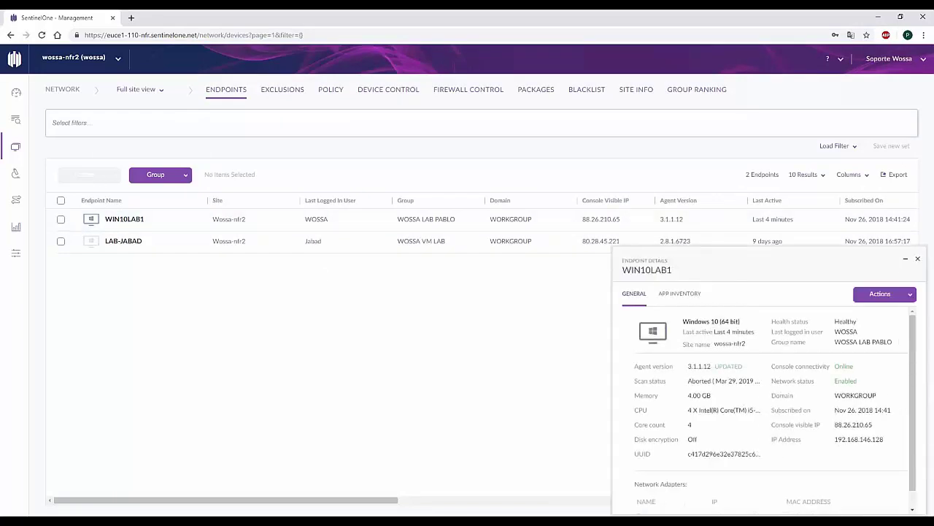
{"action": "left_click", "coordinate": [888, 296]}
{"action": "scroll", "coordinate": [872, 422], "scroll_direction": "down", "scroll_amount": 1}
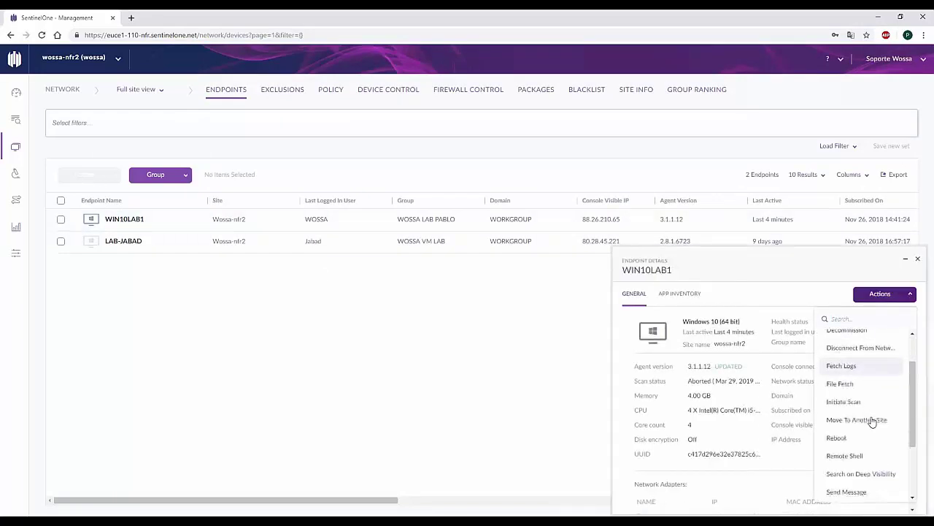
{"action": "scroll", "coordinate": [872, 422], "scroll_direction": "down", "scroll_amount": 3}
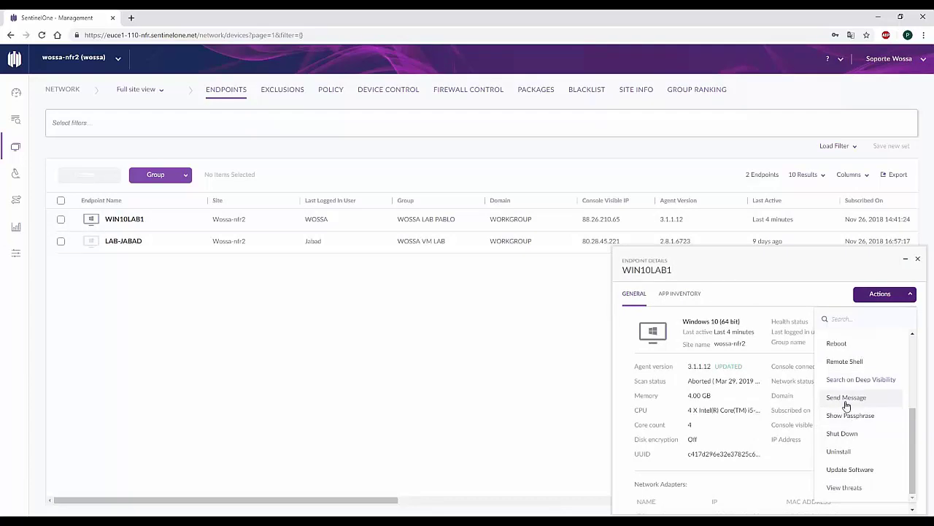
{"action": "left_click", "coordinate": [845, 417]}
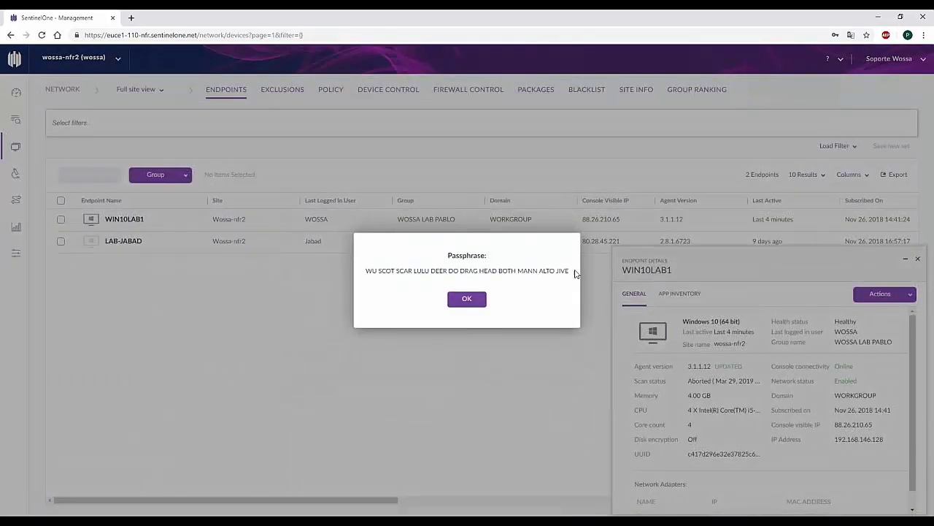
{"action": "left_click_drag", "start_coordinate": [574, 273], "coordinate": [363, 271]}
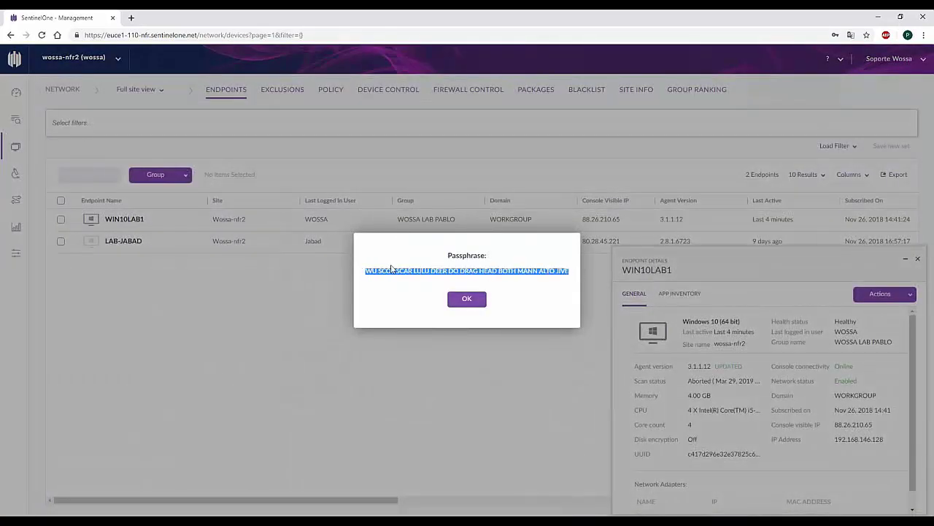
{"action": "key", "text": "ctrl+c"}
Paste the passphrase into the VM's Verification Key field.
{"action": "left_click", "coordinate": [387, 473]}
{"action": "left_click", "coordinate": [433, 262]}
{"action": "key", "text": "ctrl+v"}
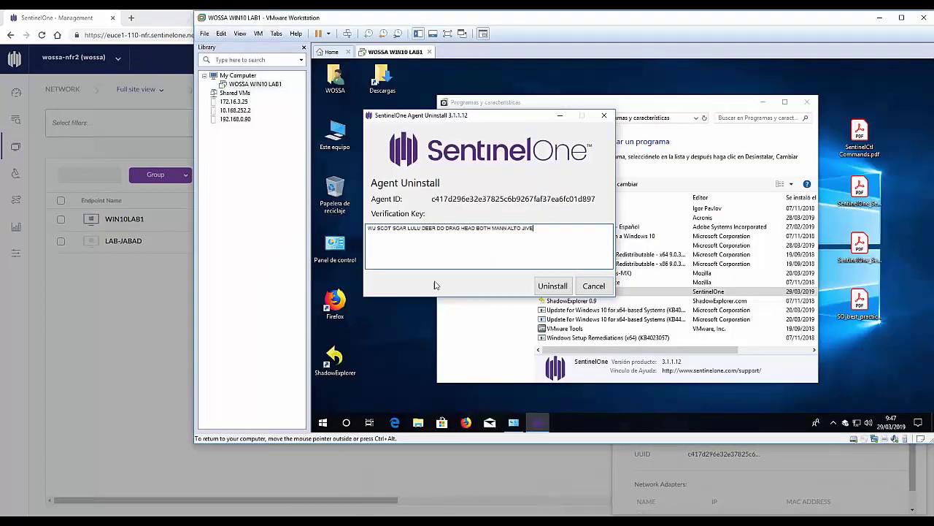
Cancel the SentinelOne Agent Uninstall and close the Programas y características window.
{"action": "left_click", "coordinate": [594, 286]}
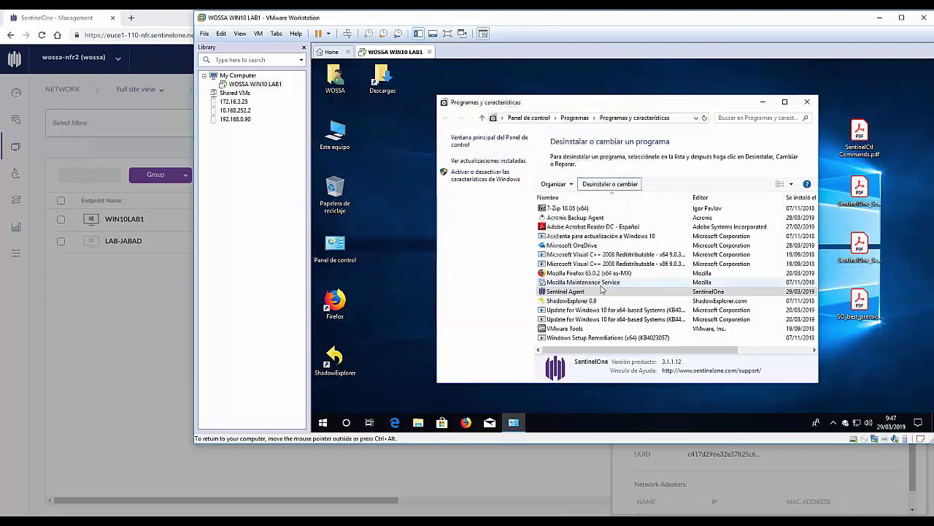
{"action": "left_click", "coordinate": [807, 104]}
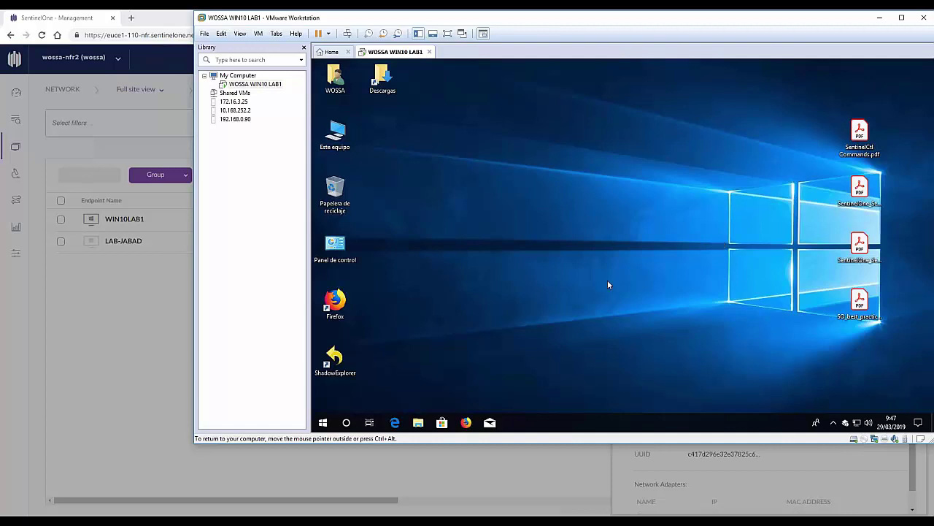
Browse 06 SentinelOne and SentinelOne_OLD, then open sweeper instructions.txt from SentinelSweeper.
{"action": "left_click", "coordinate": [99, 513]}
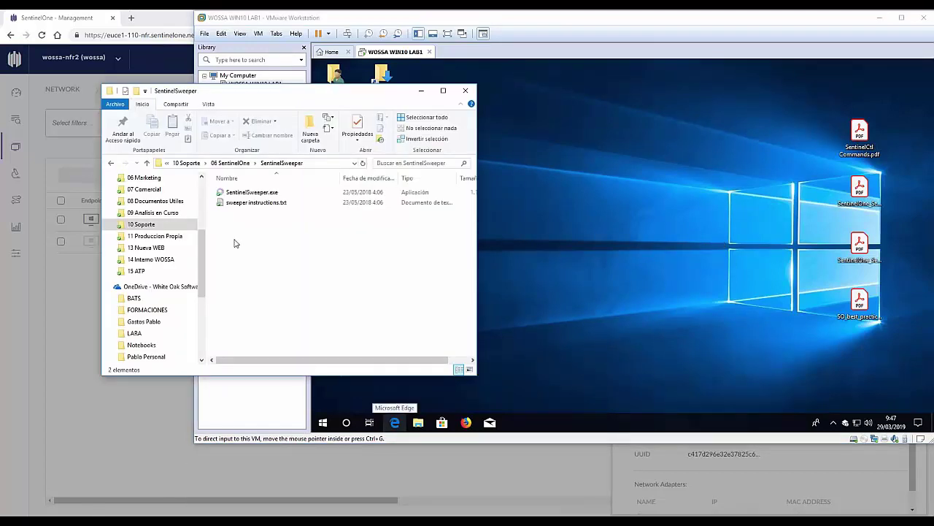
{"action": "left_click", "coordinate": [232, 163]}
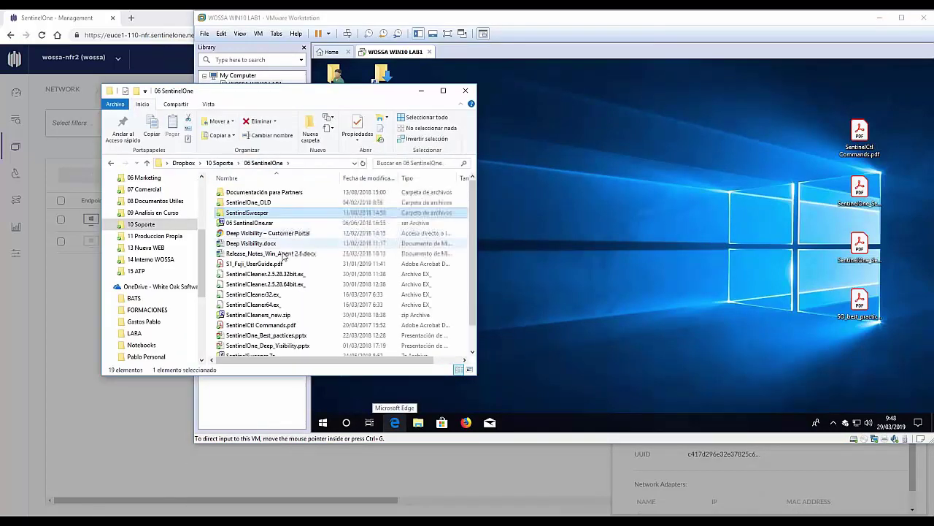
{"action": "double_click", "coordinate": [282, 204]}
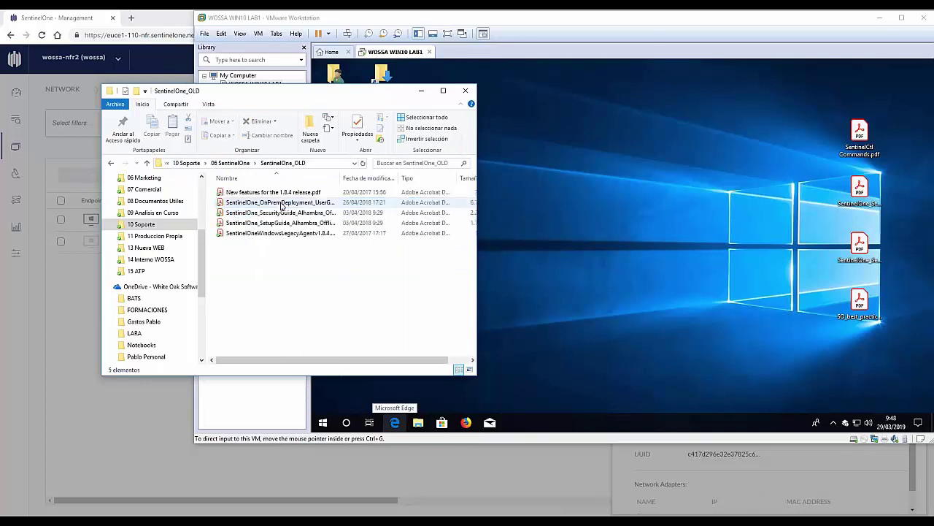
{"action": "left_click", "coordinate": [245, 163]}
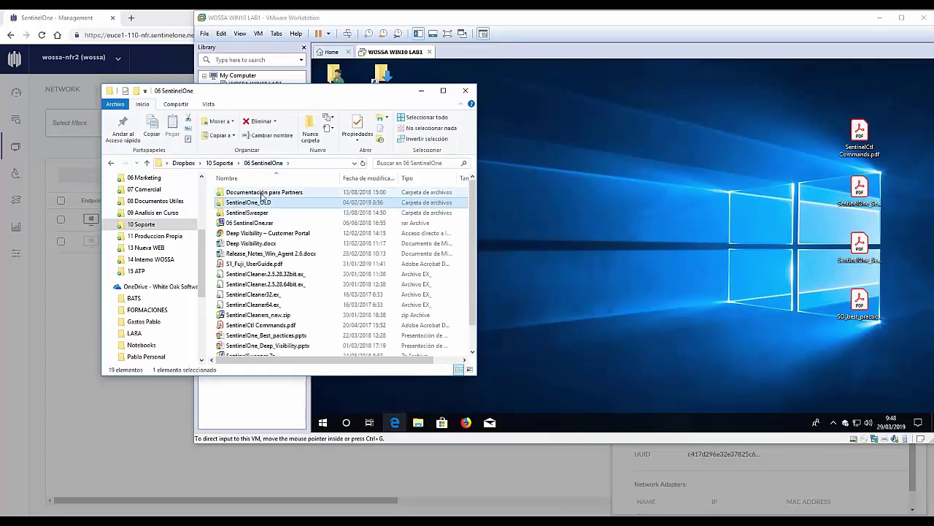
{"action": "left_click", "coordinate": [266, 295]}
{"action": "left_click", "coordinate": [266, 306]}
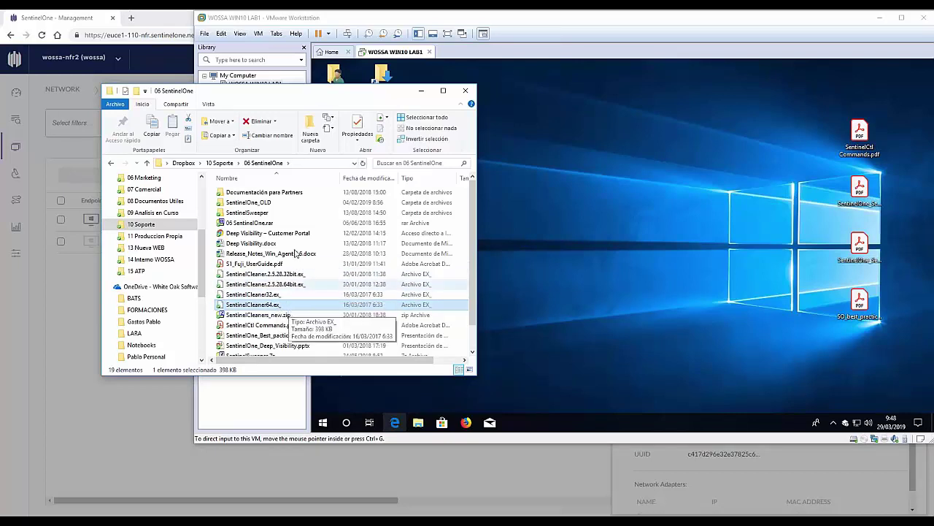
{"action": "left_click", "coordinate": [267, 222]}
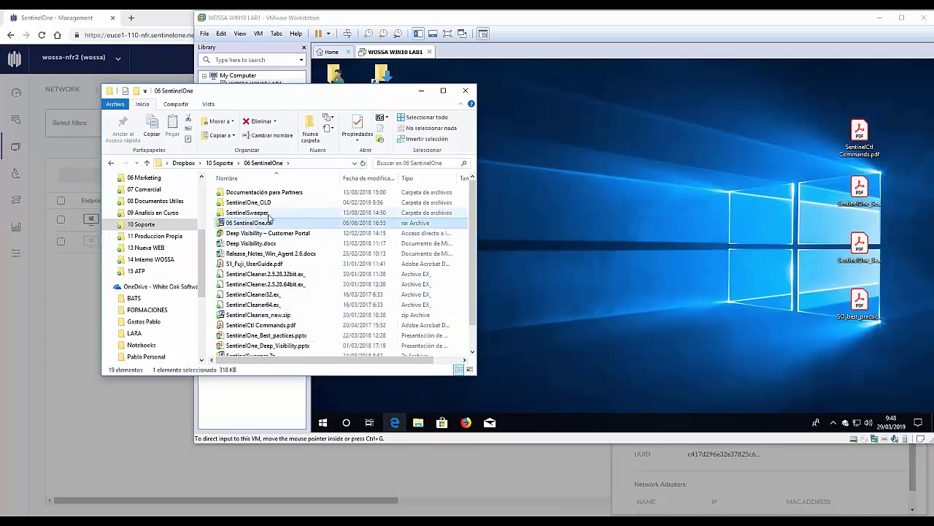
{"action": "double_click", "coordinate": [267, 214]}
{"action": "left_click", "coordinate": [257, 203]}
{"action": "double_click", "coordinate": [257, 205]}
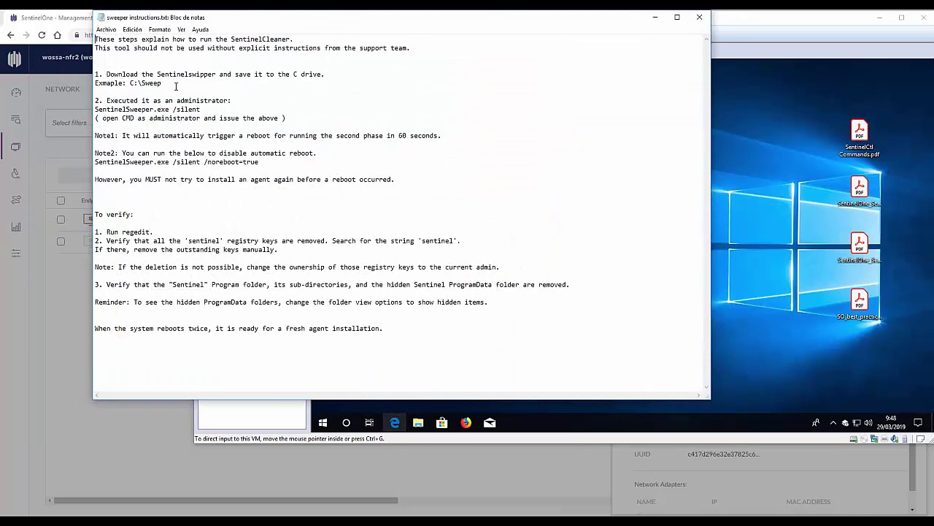
Highlight the SentinelSweeper.exe /silent line, then close Notepad and the SentinelSweeper folder.
{"action": "left_click_drag", "start_coordinate": [208, 108], "coordinate": [95, 108]}
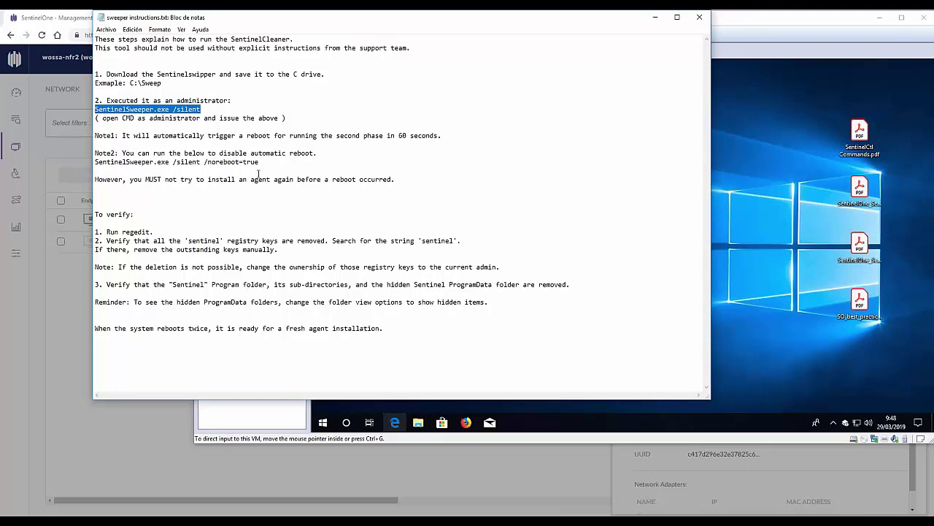
{"action": "left_click_drag", "start_coordinate": [388, 11], "coordinate": [341, 89]}
{"action": "left_click", "coordinate": [652, 96]}
{"action": "left_click", "coordinate": [469, 92]}
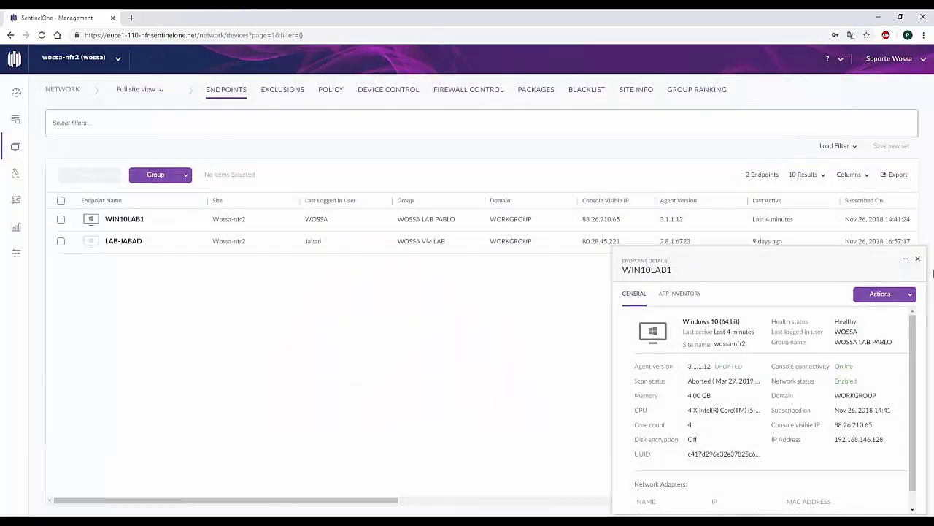
Preview the Default Group, return to full site view, and inspect WIN10LAB1's group options.
{"action": "left_click", "coordinate": [906, 259]}
{"action": "mouse_move", "coordinate": [15, 149]}
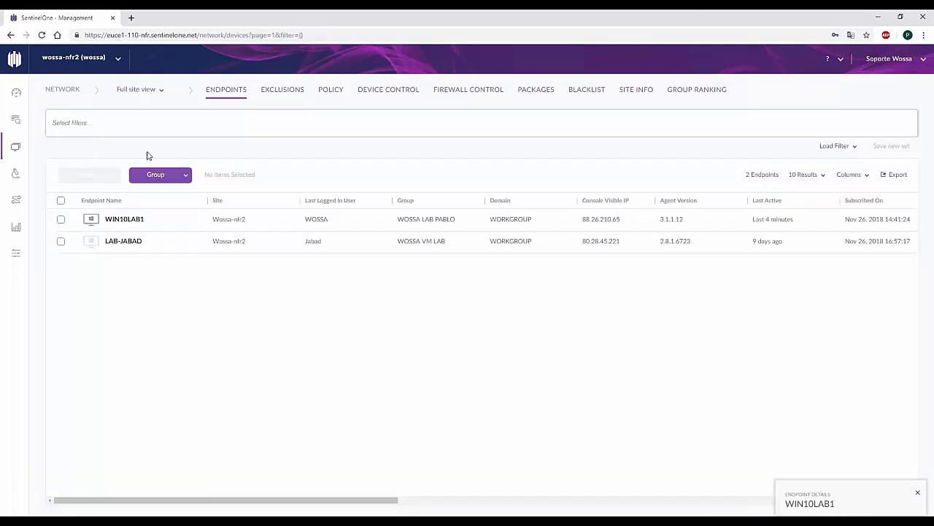
{"action": "left_click", "coordinate": [162, 93]}
{"action": "left_click", "coordinate": [165, 172]}
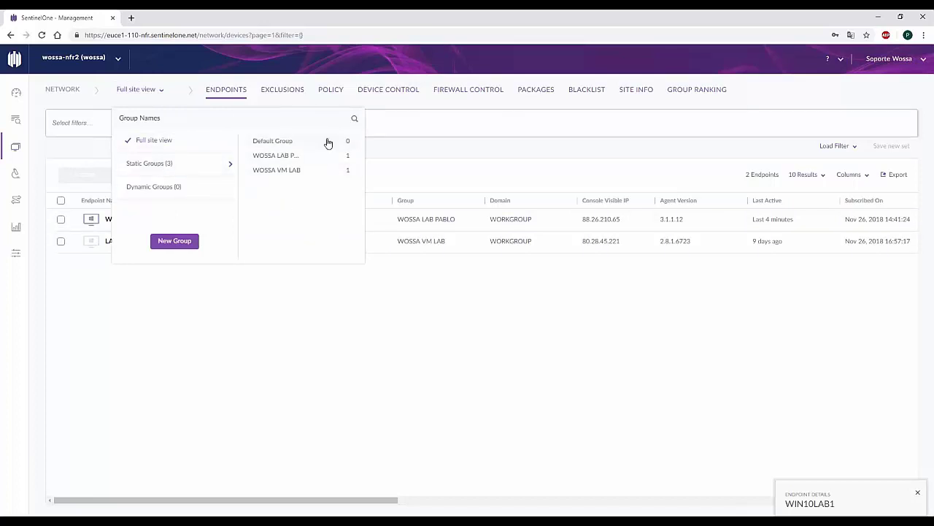
{"action": "left_click", "coordinate": [299, 142]}
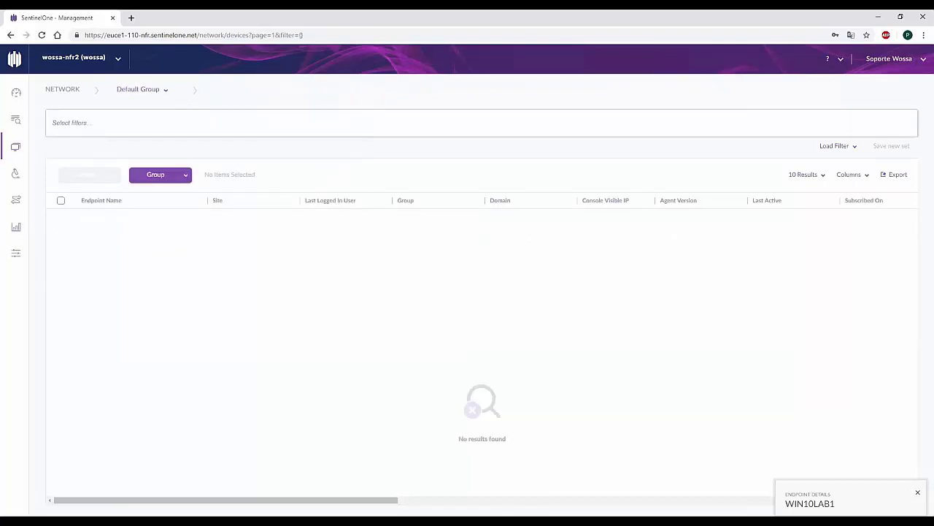
{"action": "left_click", "coordinate": [149, 95]}
{"action": "left_click", "coordinate": [141, 145]}
{"action": "left_click", "coordinate": [60, 219]}
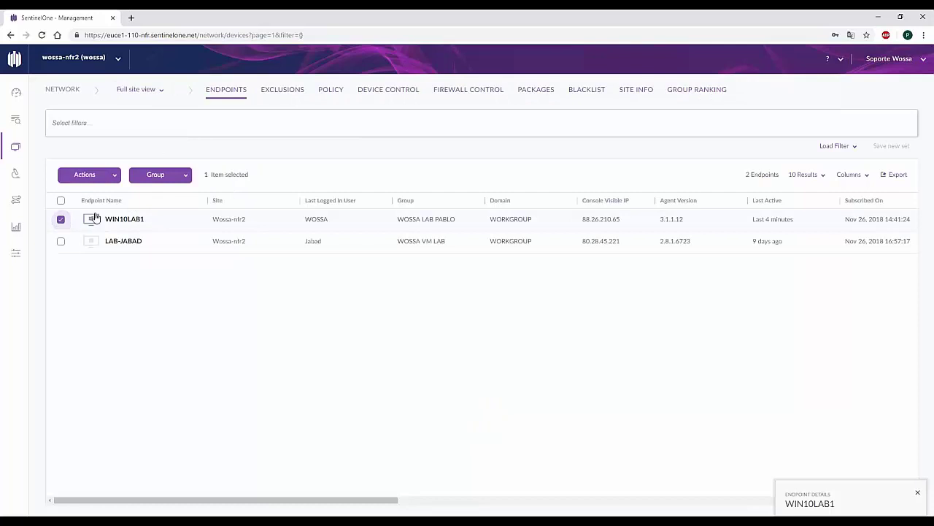
{"action": "left_click", "coordinate": [156, 174]}
{"action": "left_click", "coordinate": [169, 287]}
Scope the view to the WOSSA LAB PABLO group and open Group options for WIN10LAB1.
{"action": "left_click", "coordinate": [140, 89]}
{"action": "left_click", "coordinate": [154, 163]}
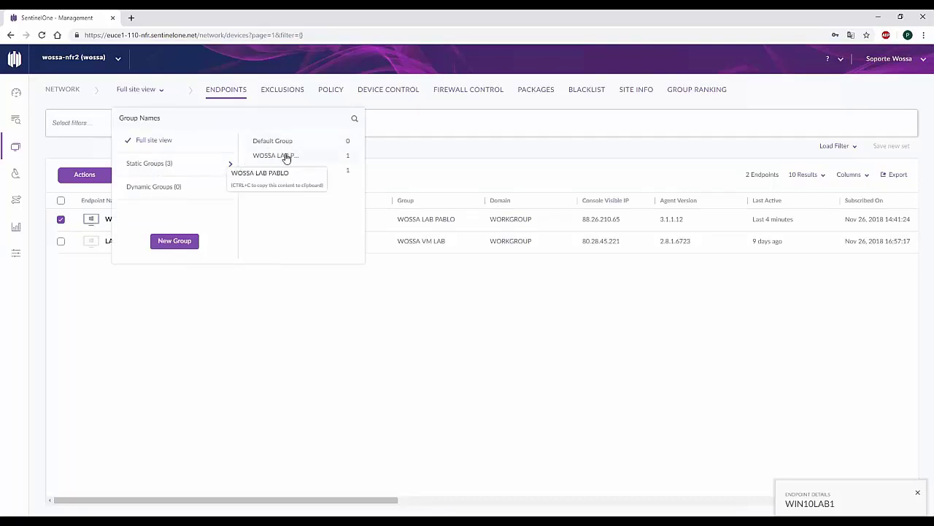
{"action": "left_click", "coordinate": [287, 156]}
{"action": "left_click", "coordinate": [62, 220]}
{"action": "left_click", "coordinate": [180, 176]}
{"action": "left_click", "coordinate": [154, 220]}
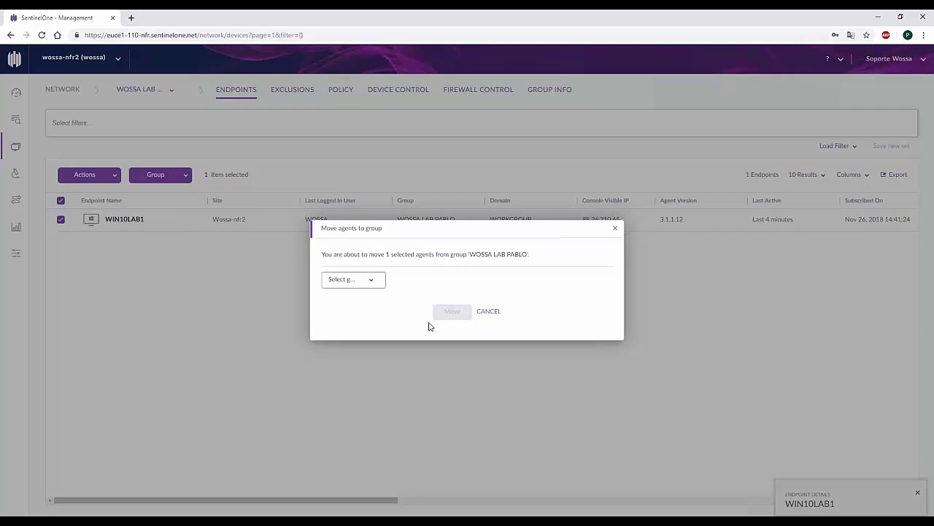
{"action": "left_click", "coordinate": [355, 280]}
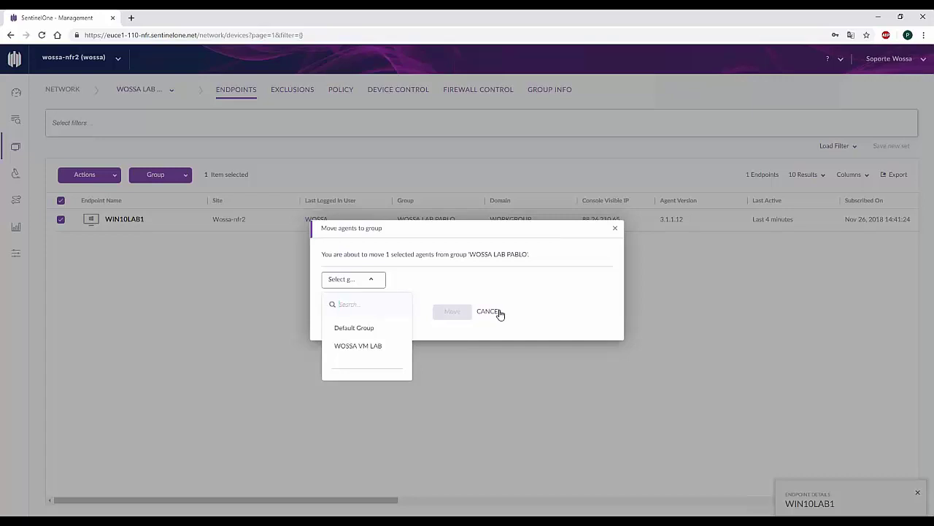
{"action": "left_click", "coordinate": [488, 311]}
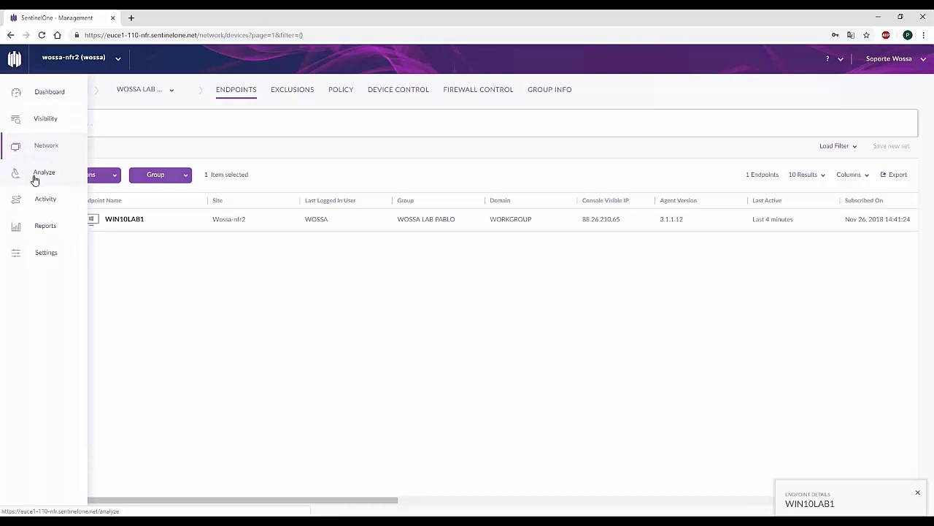
Pass through Settings and Dashboard, select All Sites, and open the Network endpoint list.
{"action": "left_click", "coordinate": [27, 265]}
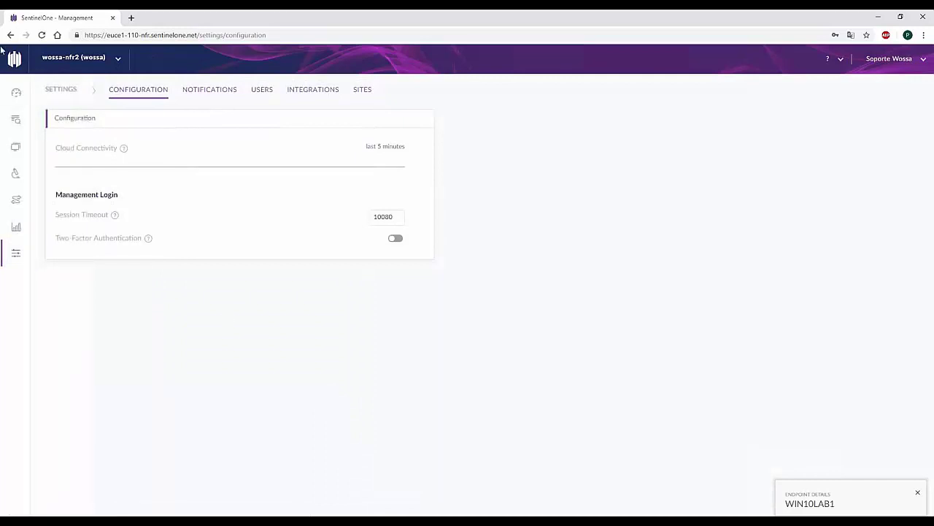
{"action": "left_click", "coordinate": [21, 94]}
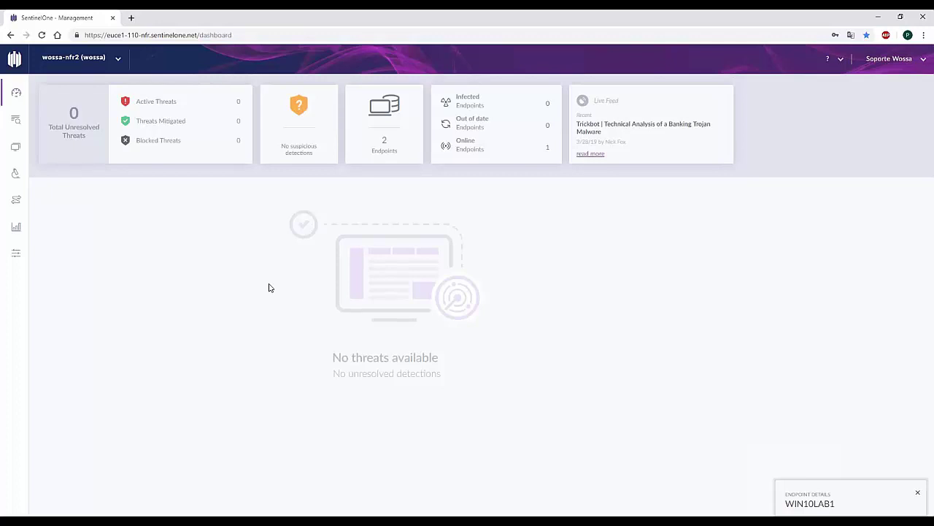
{"action": "left_click", "coordinate": [73, 60]}
{"action": "left_click", "coordinate": [76, 127]}
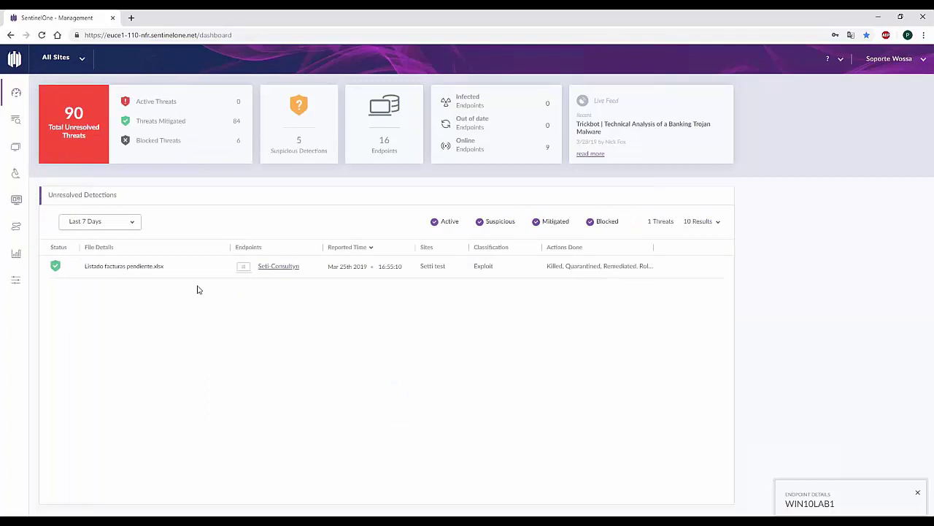
{"action": "left_click", "coordinate": [38, 151]}
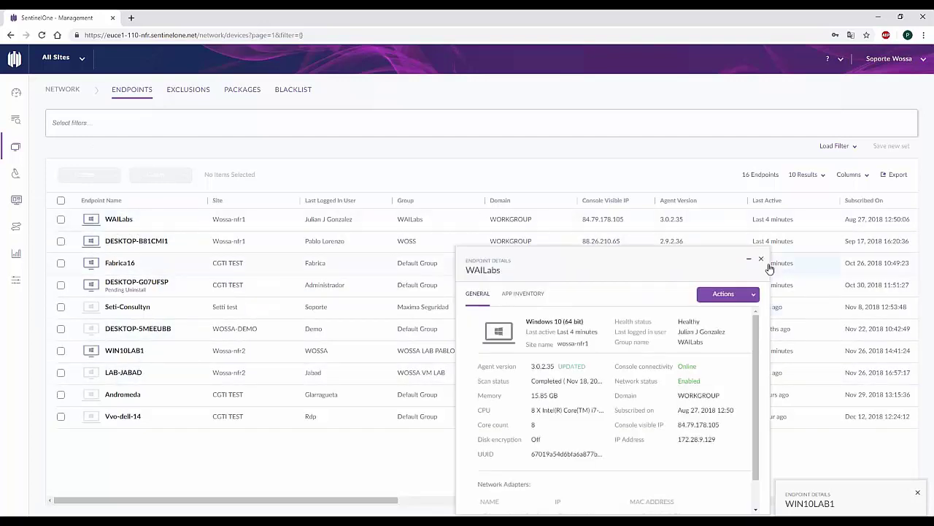
{"action": "left_click", "coordinate": [118, 218]}
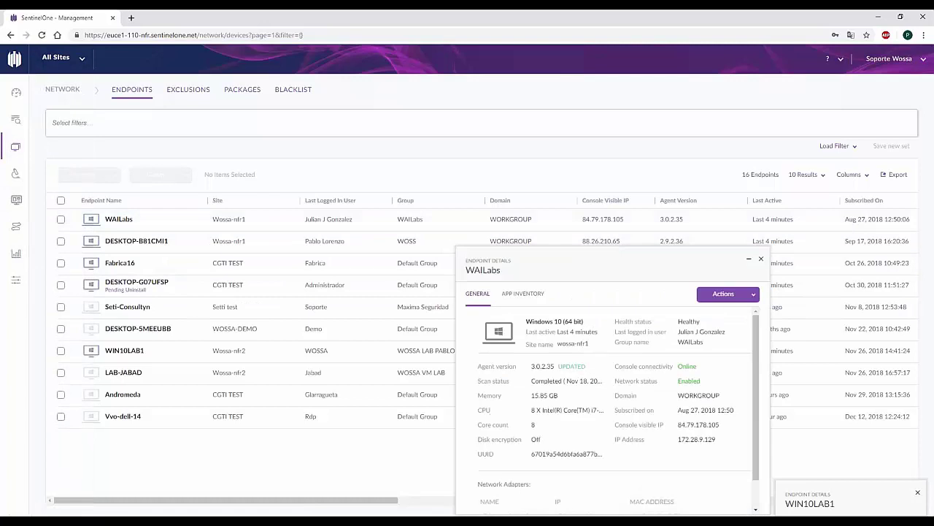
{"action": "left_click", "coordinate": [720, 297]}
{"action": "scroll", "coordinate": [723, 423], "scroll_direction": "down", "scroll_amount": 5}
{"action": "left_click", "coordinate": [687, 487]}
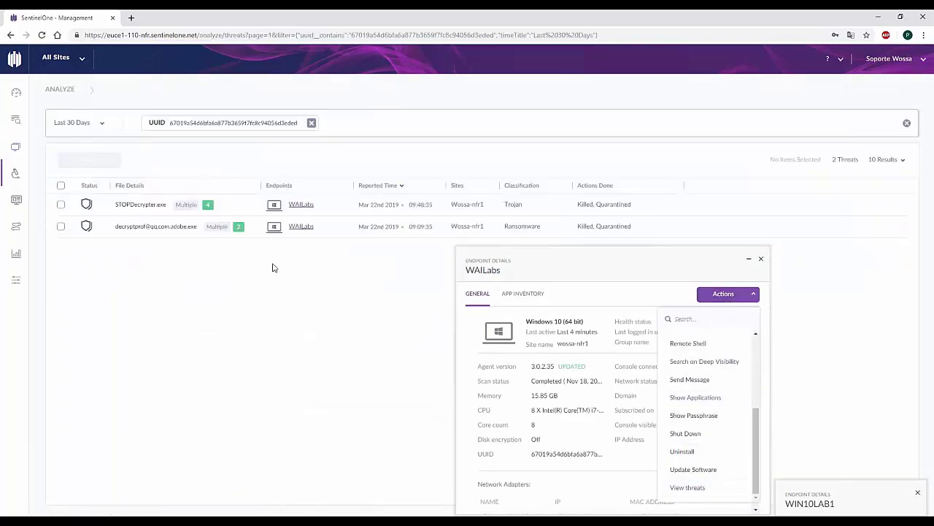
{"action": "left_click", "coordinate": [760, 258]}
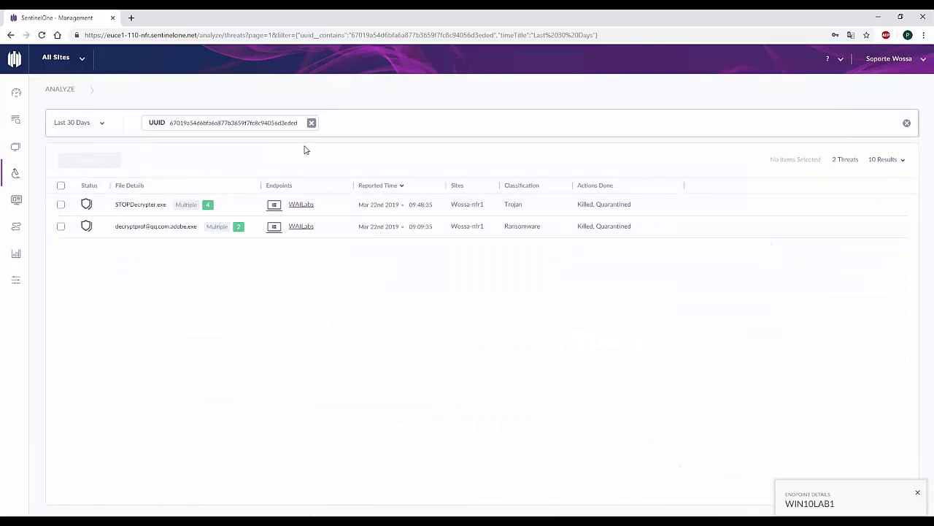
{"action": "left_click", "coordinate": [144, 226]}
{"action": "left_click", "coordinate": [133, 247]}
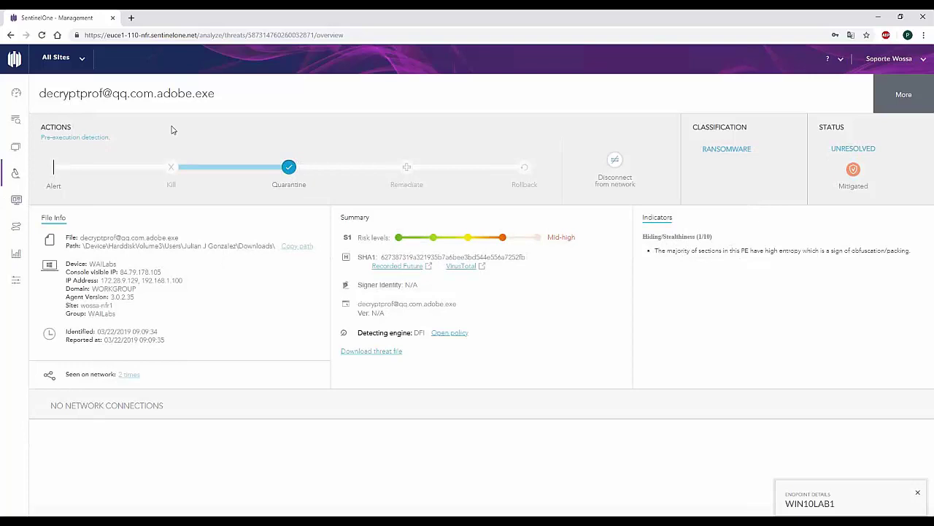
Open the Listado facturas pendiente.xlsx threat from Network > Analyze and show its marking options.
{"action": "left_click", "coordinate": [61, 62]}
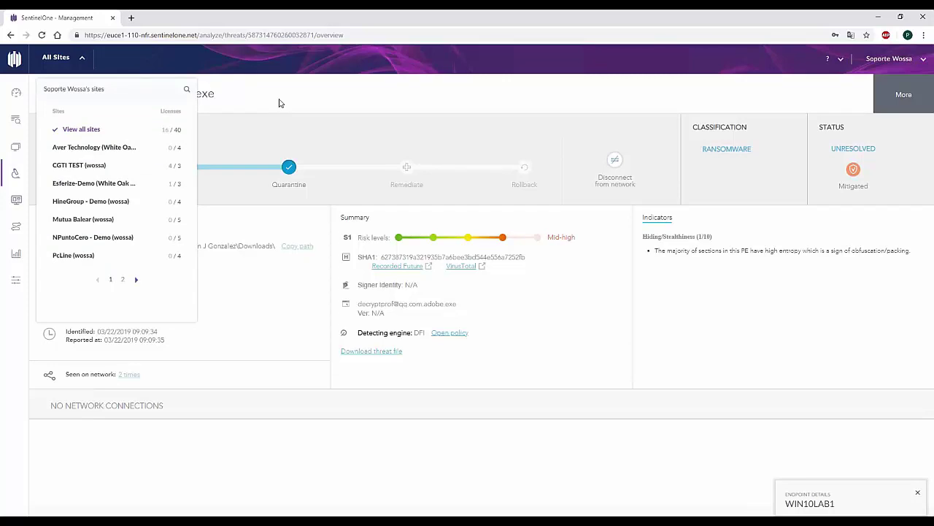
{"action": "left_click", "coordinate": [285, 104]}
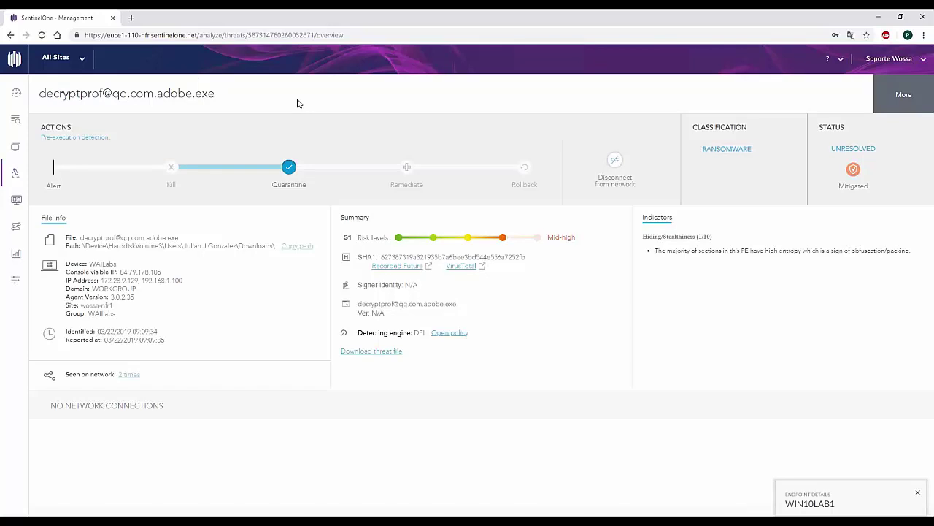
{"action": "left_click", "coordinate": [48, 150]}
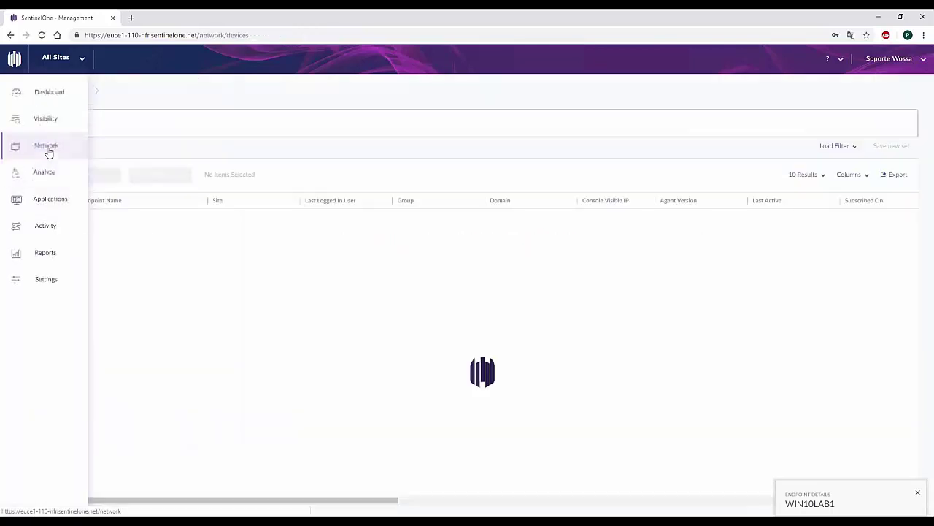
{"action": "left_click", "coordinate": [44, 173]}
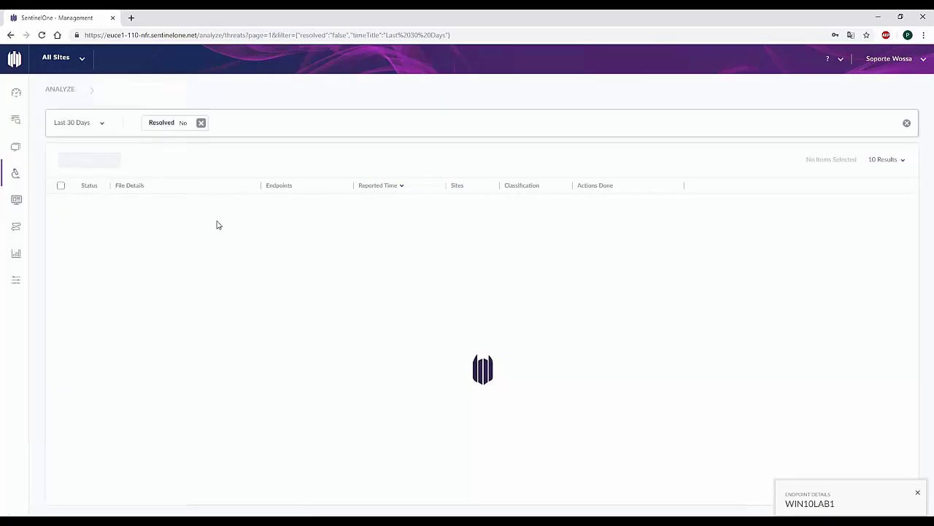
{"action": "left_click", "coordinate": [186, 208]}
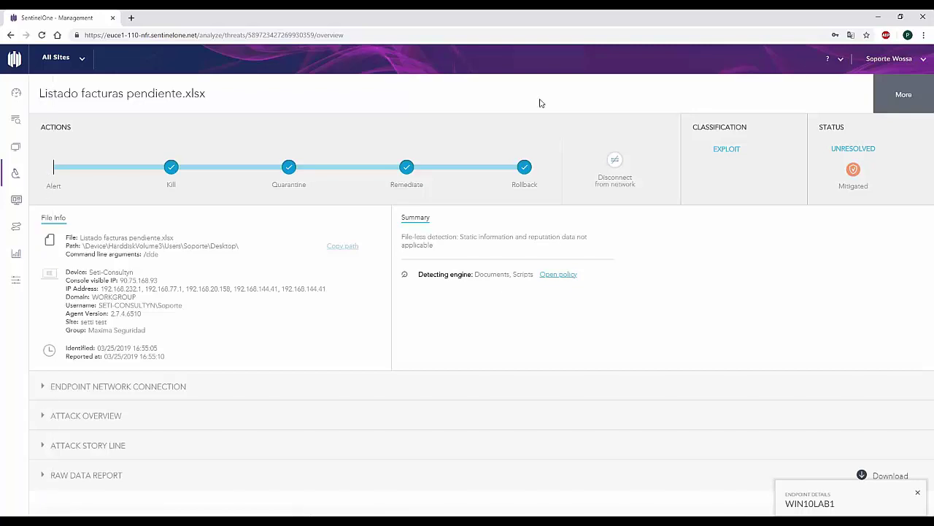
{"action": "left_click", "coordinate": [903, 94]}
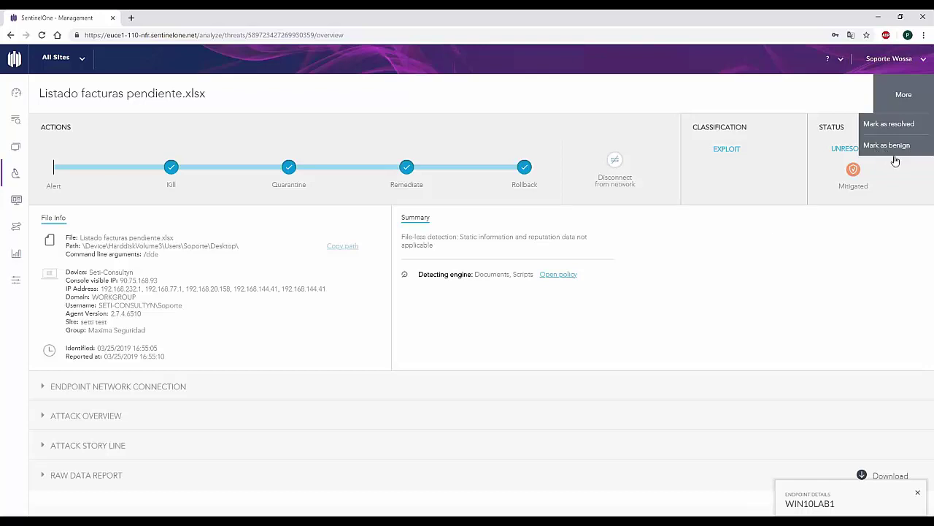
Open the Network Exclusions page and switch the site to wossa-nfr2.
{"action": "left_click", "coordinate": [31, 148]}
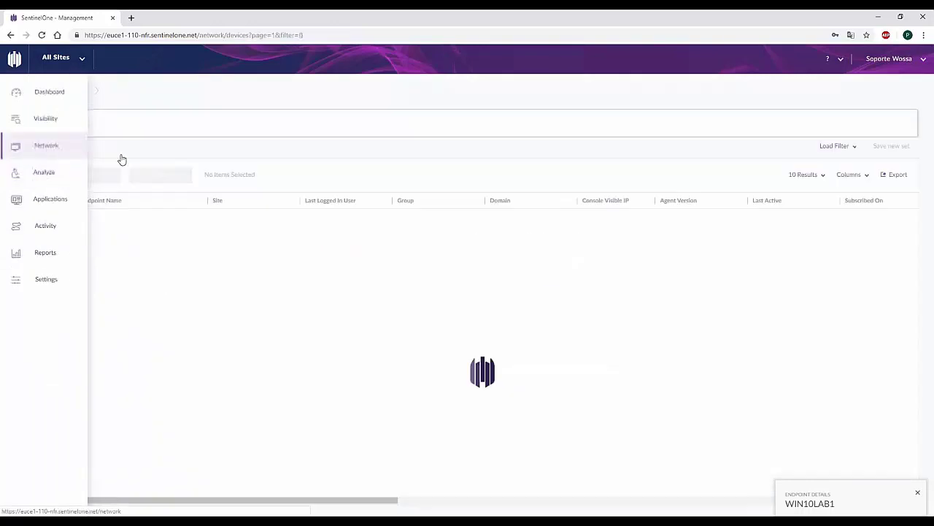
{"action": "left_click", "coordinate": [188, 96]}
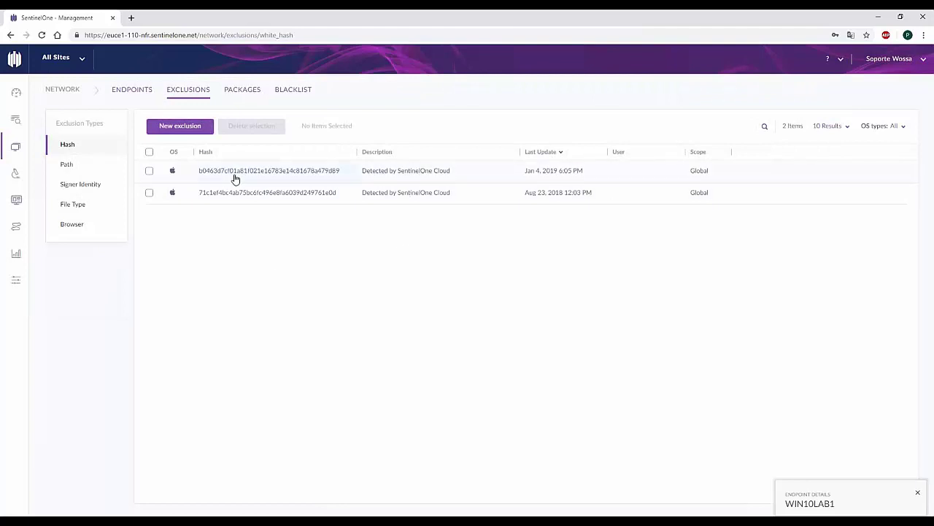
{"action": "left_click", "coordinate": [66, 62]}
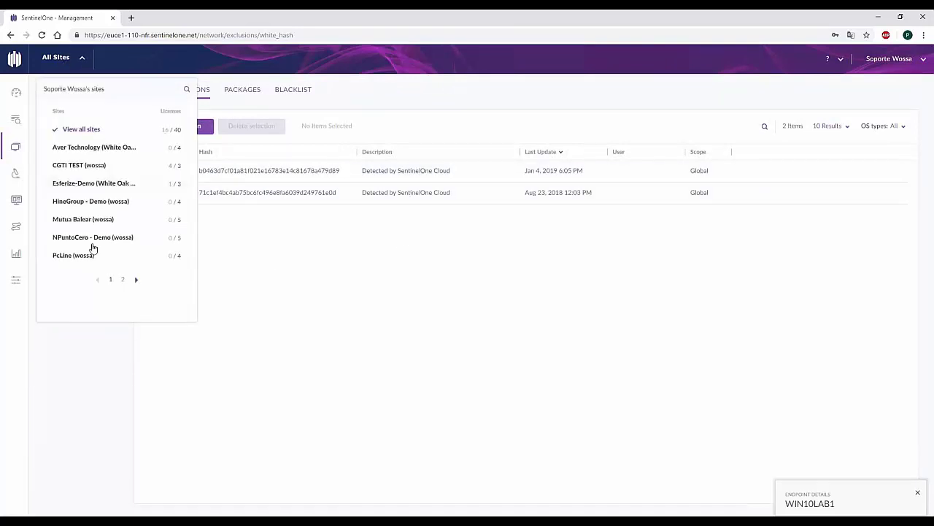
{"action": "left_click", "coordinate": [122, 279]}
{"action": "left_click", "coordinate": [84, 225]}
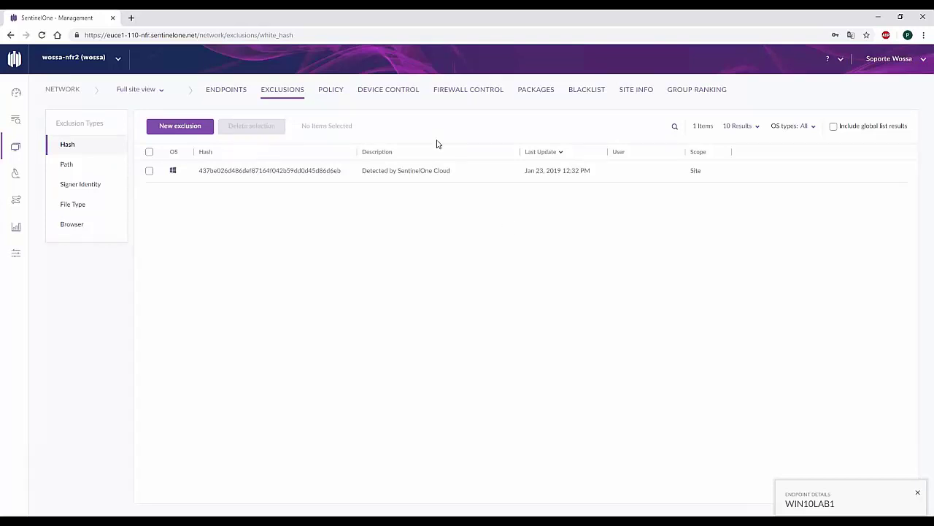
Show the wossa-nfr2 blacklist of 18 hashes and bring up the group-name list.
{"action": "left_click", "coordinate": [586, 91]}
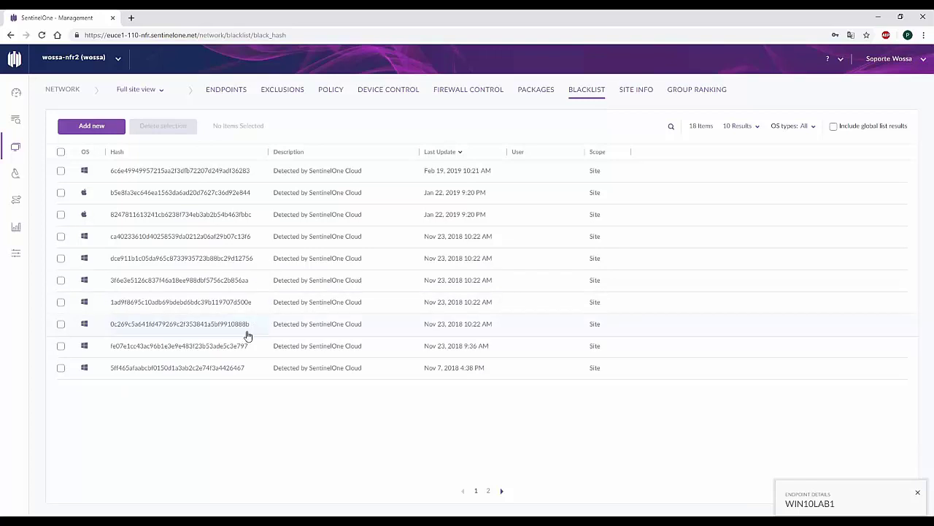
{"action": "left_click", "coordinate": [146, 93]}
{"action": "mouse_move", "coordinate": [180, 167]}
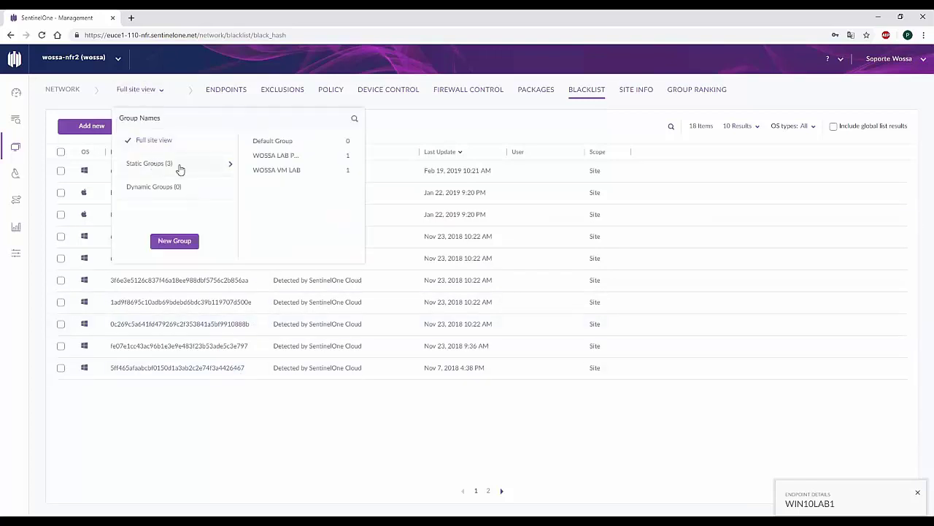
Scope to WOSSA LAB PABLO, glance at WIN10LAB1, and show the Path exclusion for Downloads.
{"action": "left_click", "coordinate": [286, 159]}
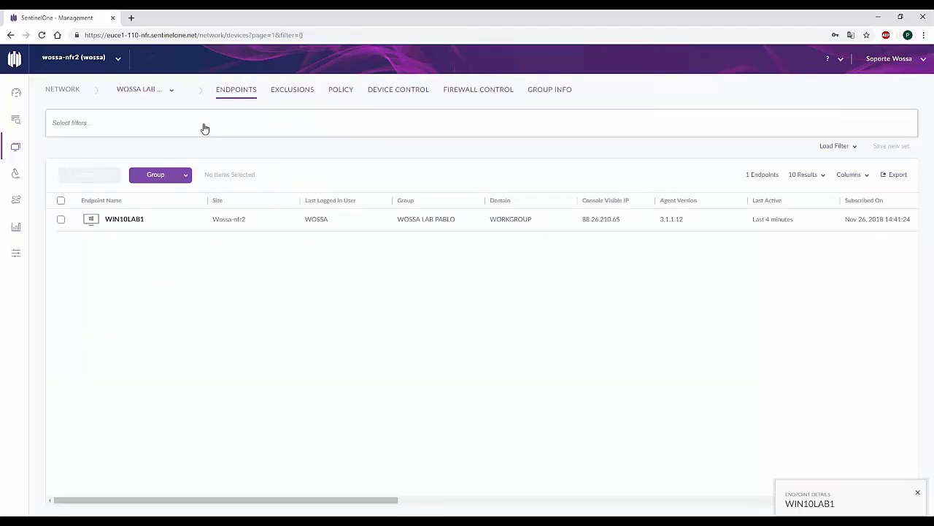
{"action": "left_click", "coordinate": [126, 223]}
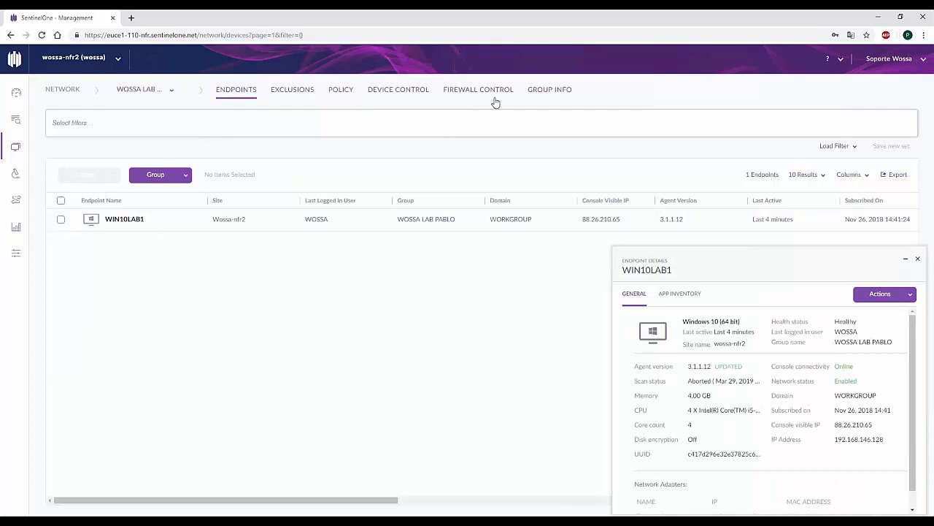
{"action": "left_click", "coordinate": [917, 259]}
{"action": "left_click", "coordinate": [292, 90]}
{"action": "left_click", "coordinate": [67, 164]}
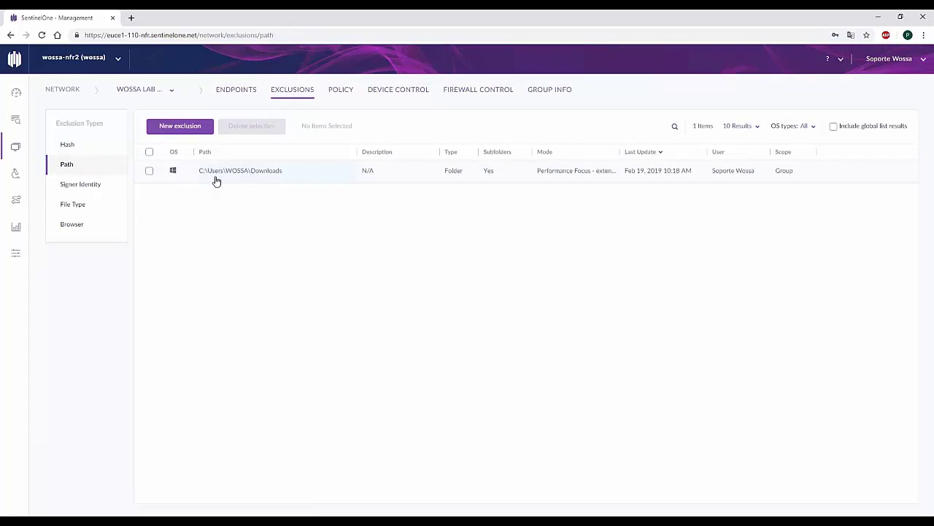
Return to the wossa-nfr2 Full site view and open its Device Control settings.
{"action": "left_click", "coordinate": [154, 93]}
{"action": "left_click", "coordinate": [143, 140]}
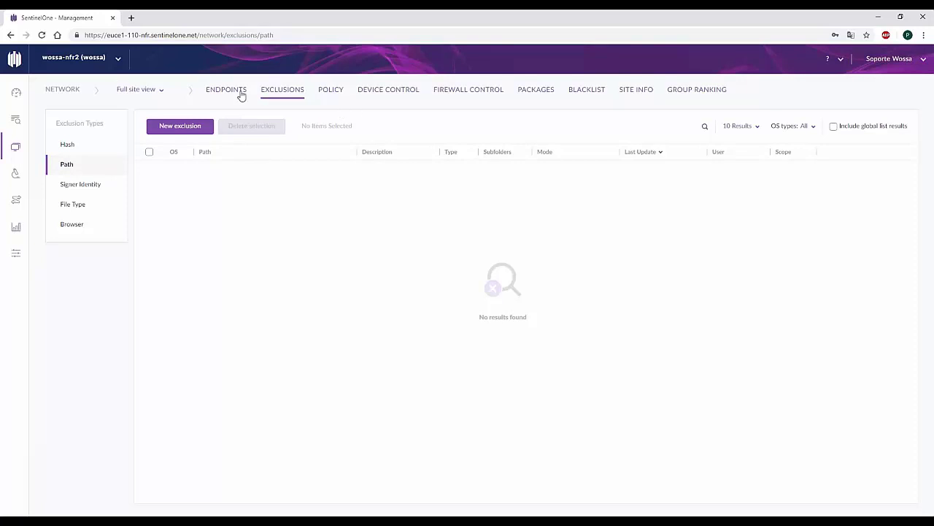
{"action": "left_click", "coordinate": [387, 91]}
Check the Firewall Control rules for the WOSSA LAB PABLO group, then return to the Dashboard.
{"action": "left_click", "coordinate": [484, 91]}
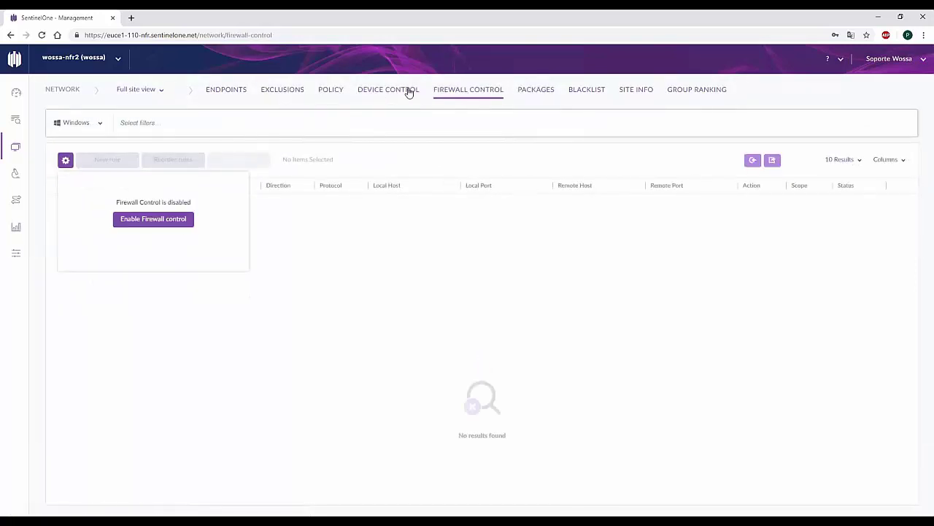
{"action": "left_click", "coordinate": [148, 89]}
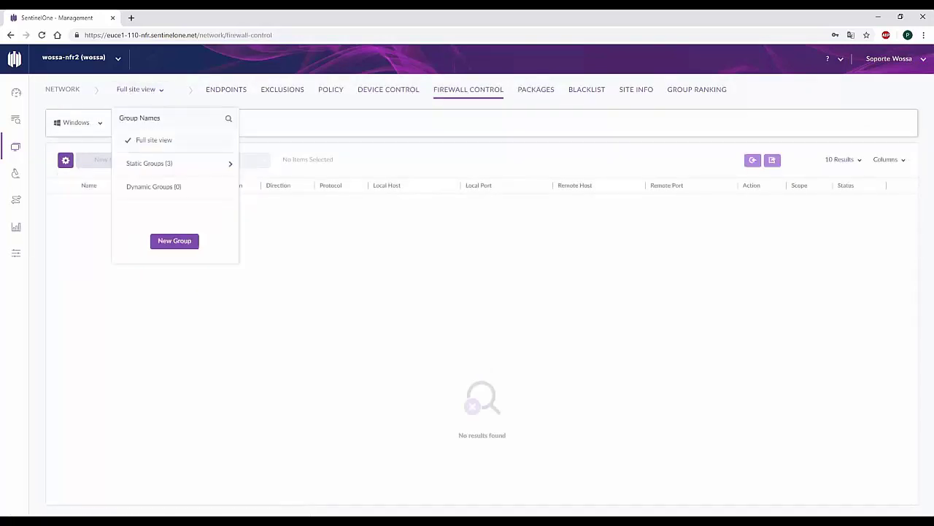
{"action": "mouse_move", "coordinate": [206, 168]}
{"action": "left_click", "coordinate": [299, 160]}
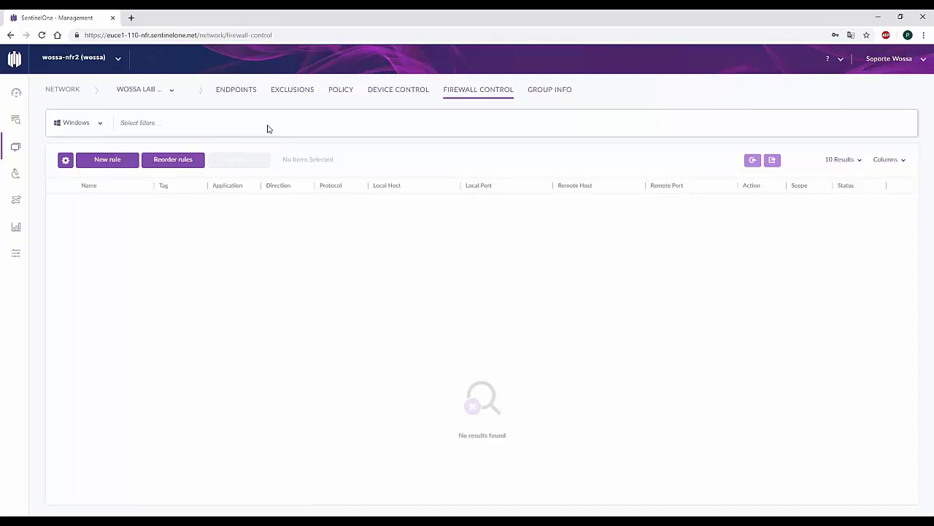
{"action": "left_click", "coordinate": [161, 94]}
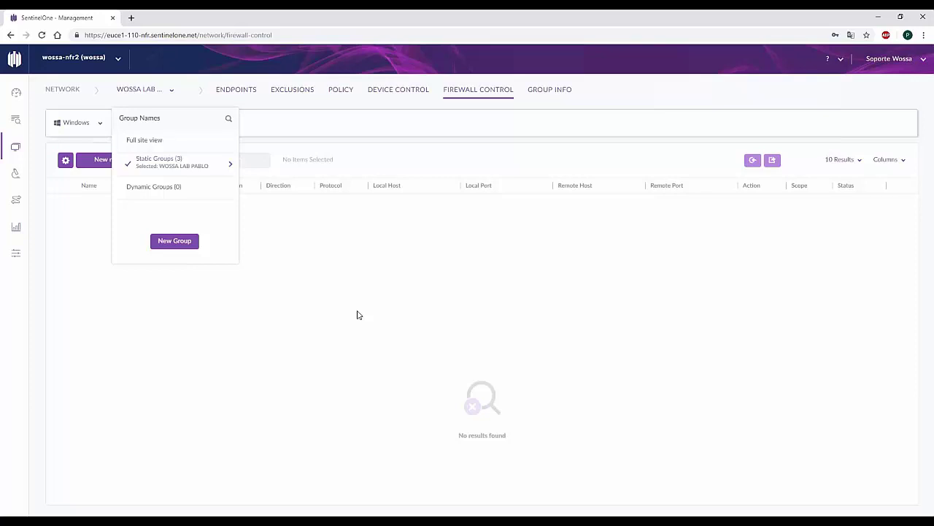
{"action": "left_click", "coordinate": [347, 315]}
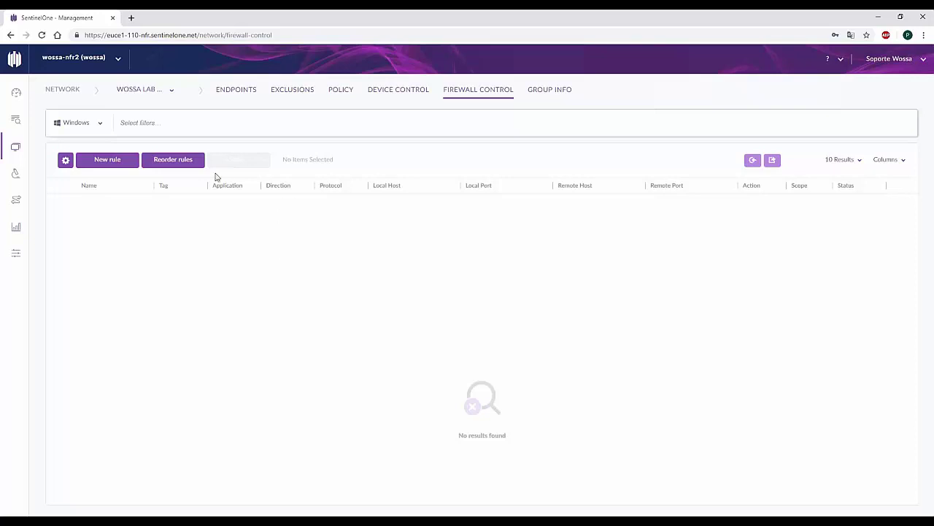
{"action": "left_click", "coordinate": [17, 93]}
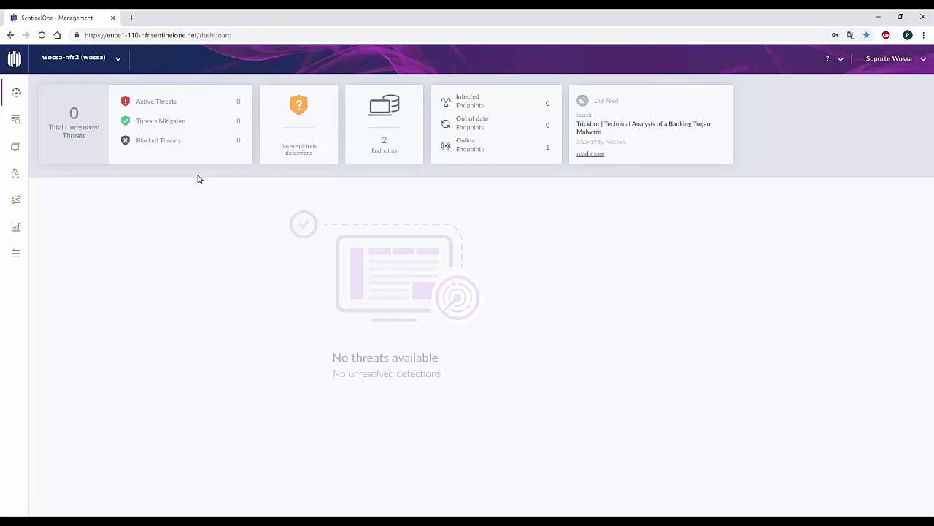
View the console version Fuji#59 in the Help > About dialog, then close it.
{"action": "left_click", "coordinate": [18, 146]}
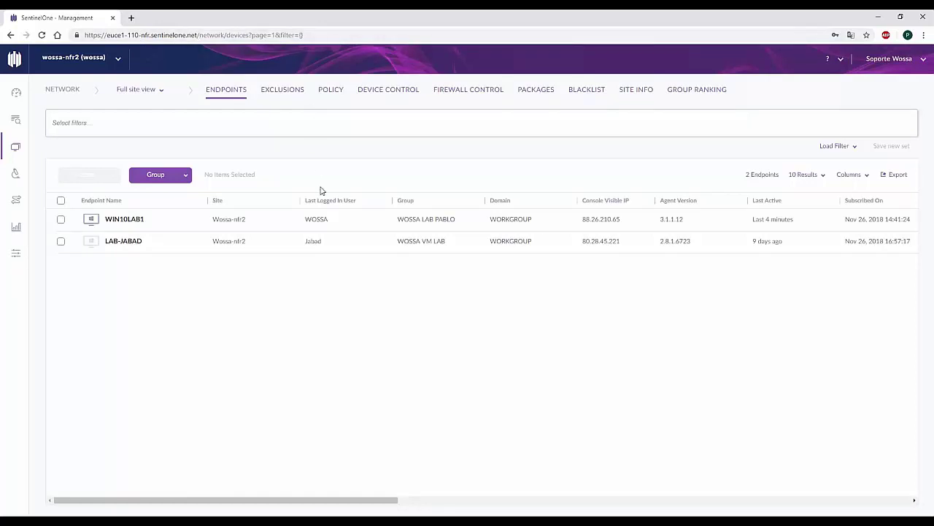
{"action": "left_click", "coordinate": [841, 60]}
{"action": "left_click", "coordinate": [11, 61]}
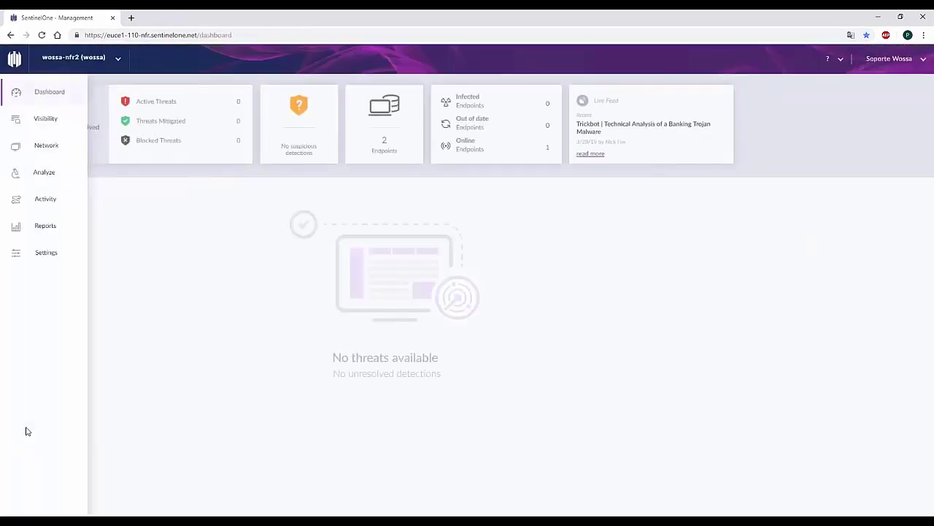
{"action": "left_click", "coordinate": [831, 61]}
{"action": "left_click", "coordinate": [814, 169]}
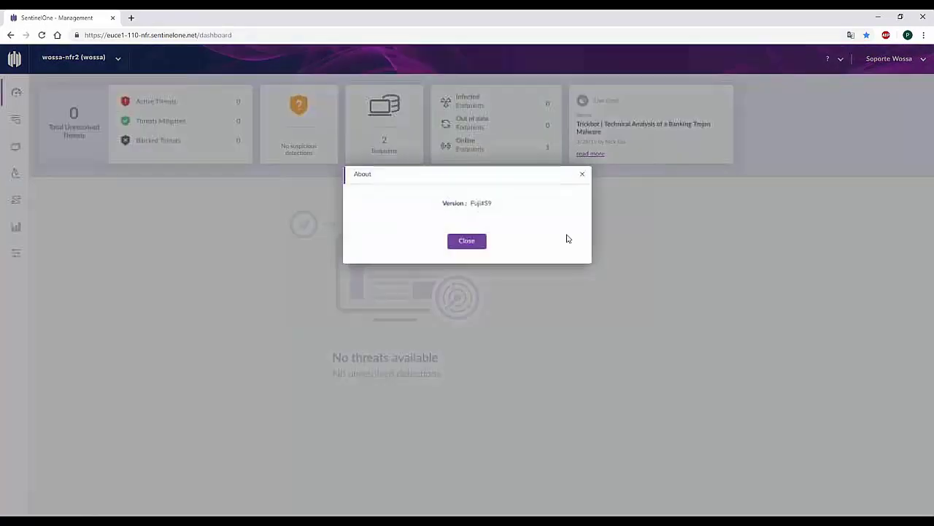
{"action": "left_click_drag", "start_coordinate": [493, 206], "coordinate": [452, 205]}
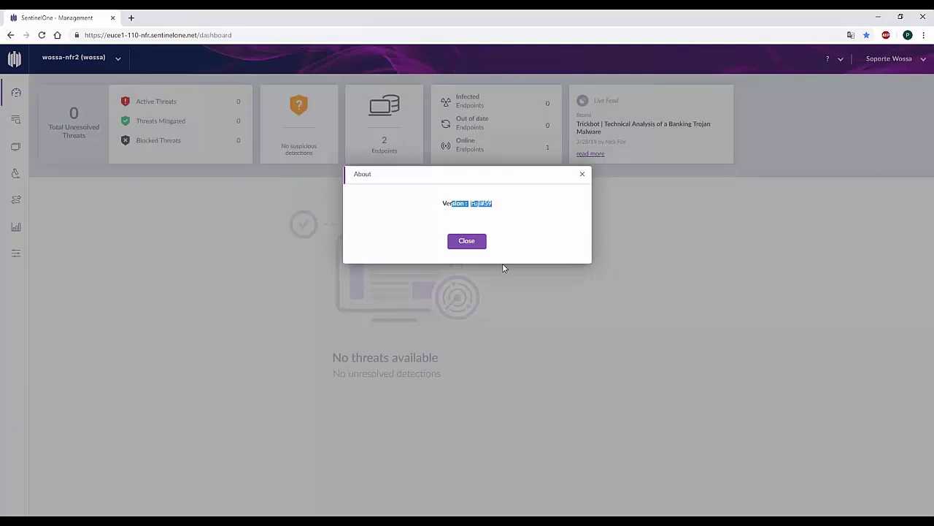
{"action": "left_click", "coordinate": [484, 203]}
{"action": "left_click", "coordinate": [478, 241]}
Review the Settings configuration, then list the site's 10 agent packages under Network > Packages.
{"action": "left_click", "coordinate": [16, 259]}
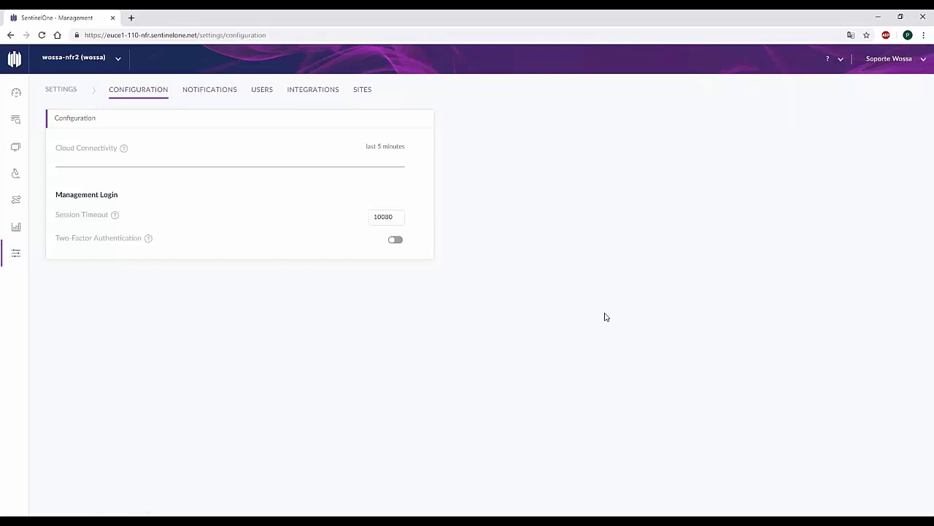
{"action": "left_click", "coordinate": [103, 149]}
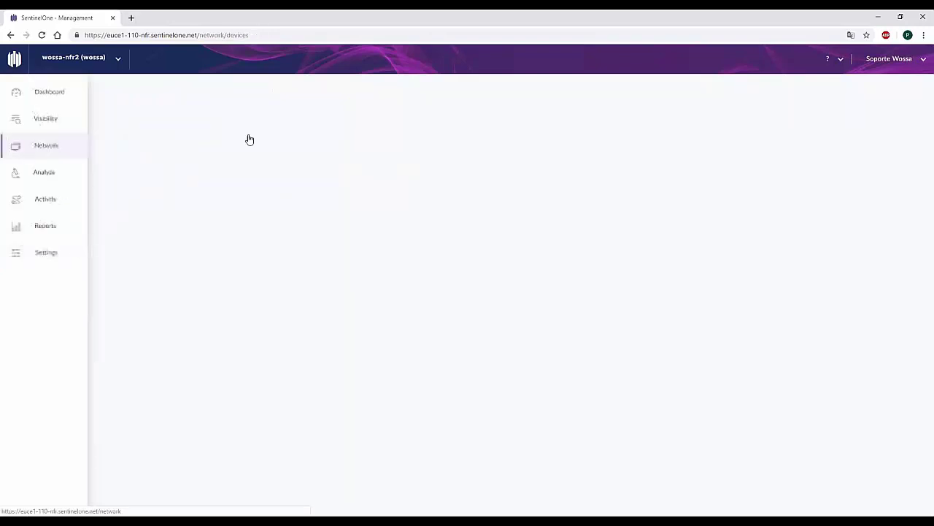
{"action": "left_click", "coordinate": [536, 89]}
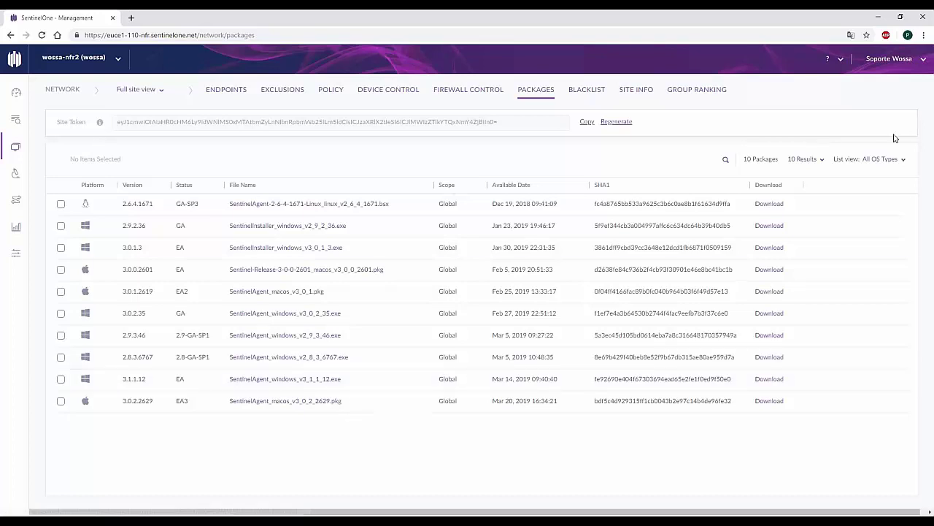
Filter the package list to Windows Legacy and Windows, then return to the Endpoints list.
{"action": "left_click", "coordinate": [889, 159]}
{"action": "left_click", "coordinate": [881, 200]}
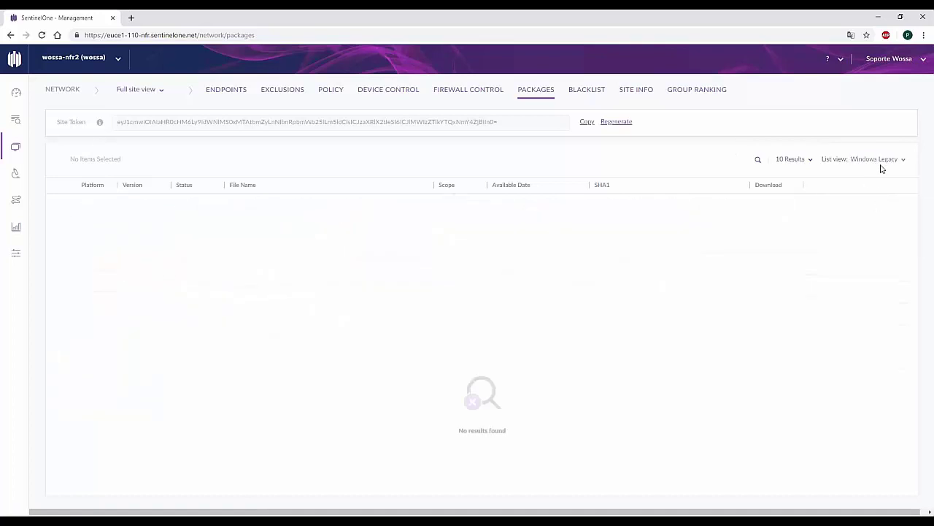
{"action": "left_click", "coordinate": [882, 161]}
{"action": "left_click", "coordinate": [879, 184]}
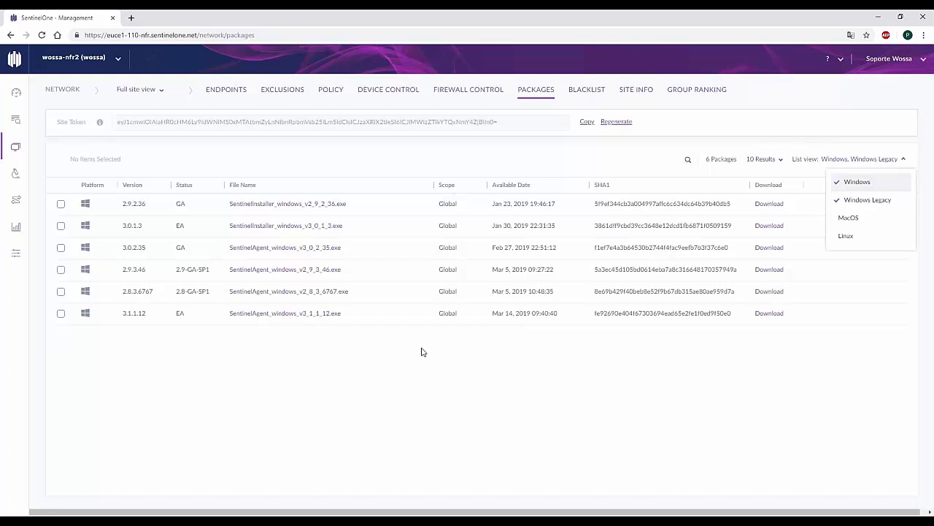
{"action": "left_click", "coordinate": [16, 146]}
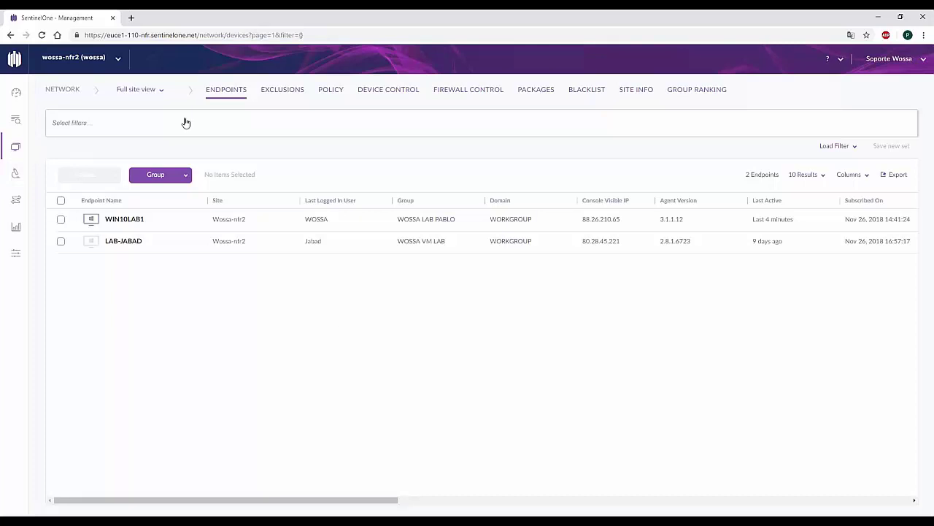
Browse the account's sites, then list the site's static groups in the scope dropdown.
{"action": "left_click", "coordinate": [82, 63]}
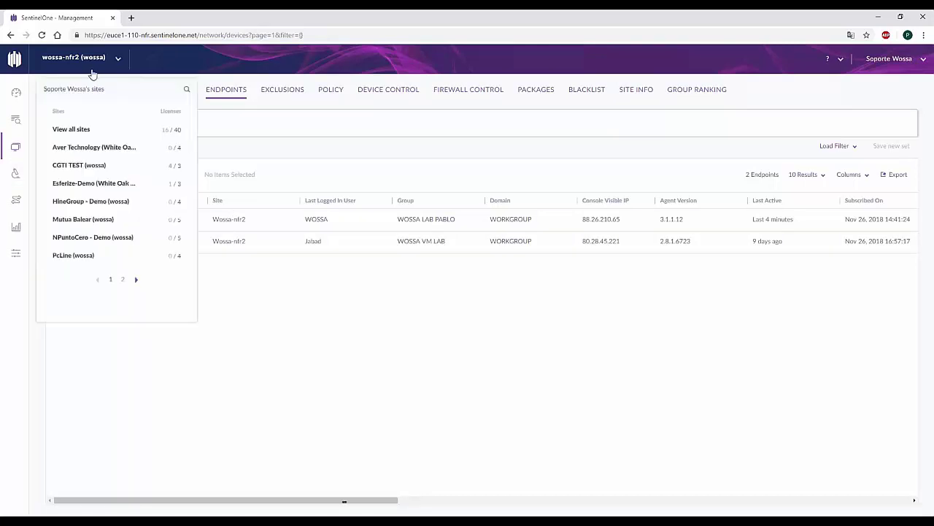
{"action": "left_click", "coordinate": [343, 328]}
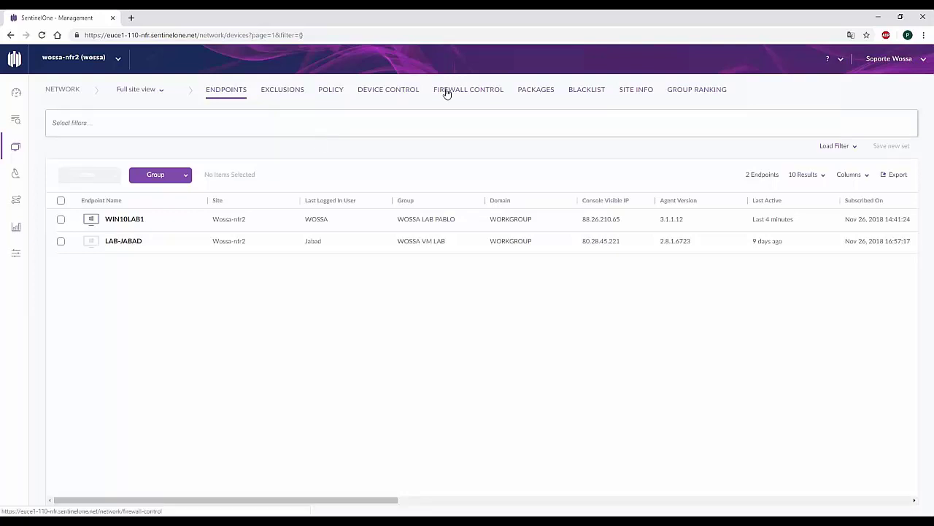
{"action": "left_click", "coordinate": [165, 91]}
{"action": "left_click", "coordinate": [157, 166]}
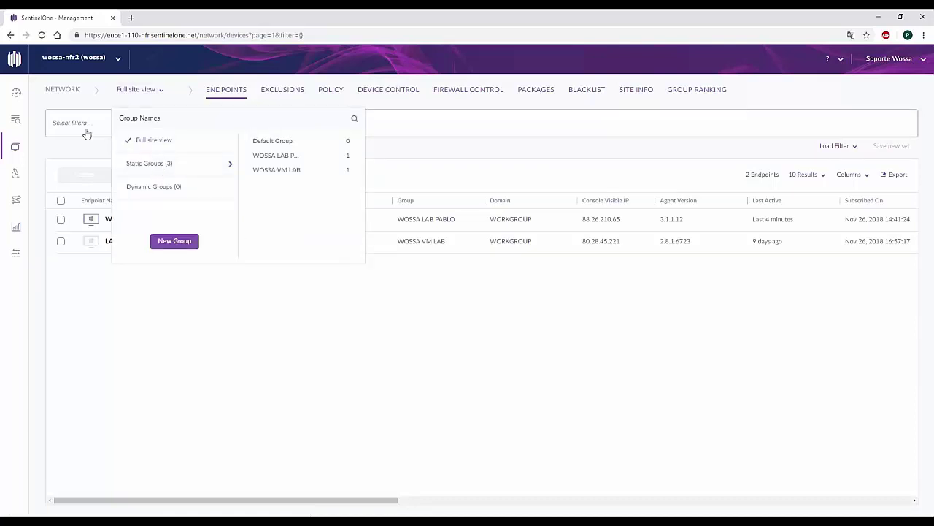
Select WIN10LAB1 and look through the full list of available endpoint Actions.
{"action": "left_click", "coordinate": [60, 219]}
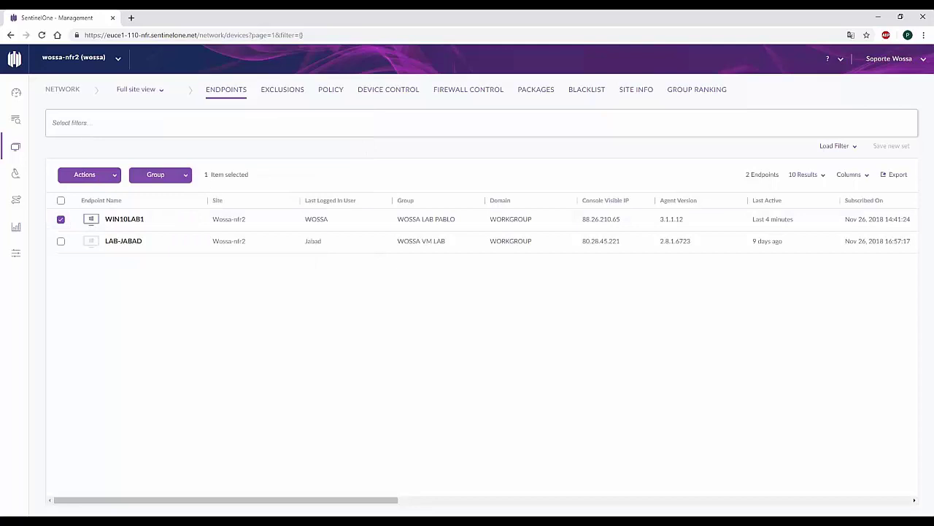
{"action": "left_click", "coordinate": [101, 180]}
{"action": "scroll", "coordinate": [115, 314], "scroll_direction": "down", "scroll_amount": 1}
{"action": "scroll", "coordinate": [114, 313], "scroll_direction": "down", "scroll_amount": 3}
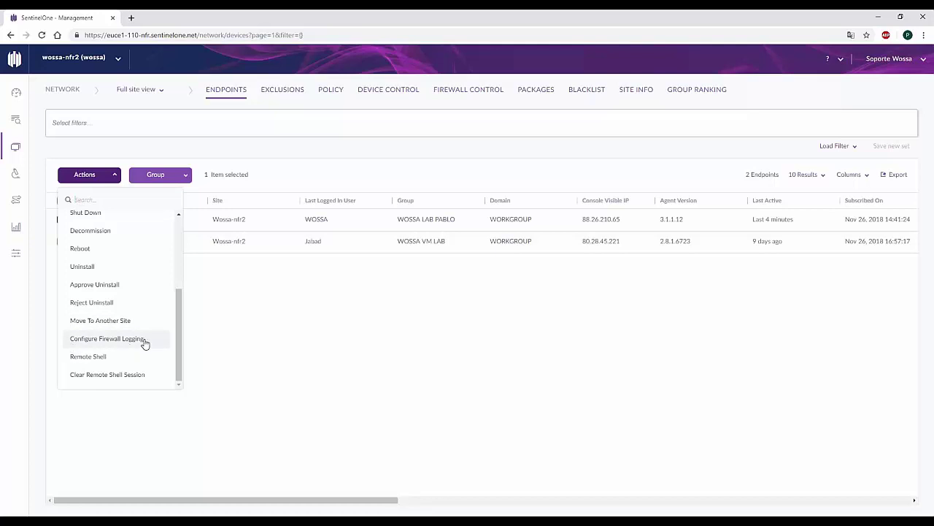
{"action": "left_click", "coordinate": [248, 327]}
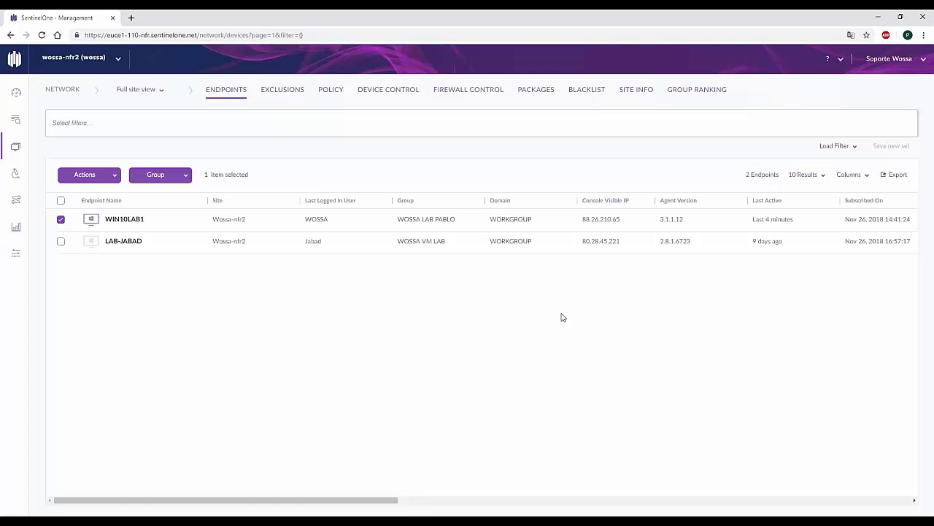
Scope the Endpoints list to the WOSSA LAB PABLO static group.
{"action": "left_click", "coordinate": [179, 173]}
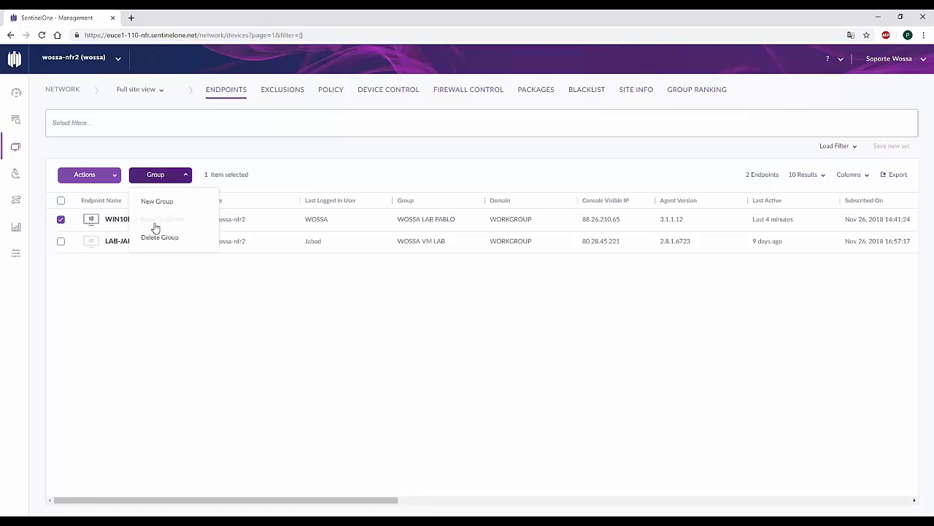
{"action": "left_click", "coordinate": [150, 93]}
{"action": "mouse_move", "coordinate": [153, 163]}
{"action": "left_click", "coordinate": [283, 156]}
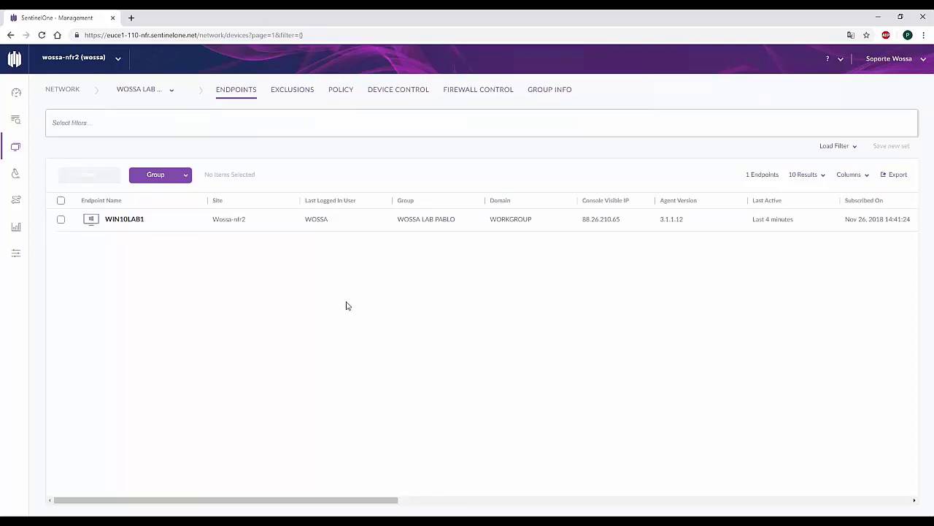
Switch the scope to the WOSSA VM LAB static group, showing endpoint LAB-JABAD.
{"action": "left_click", "coordinate": [146, 90]}
{"action": "left_click", "coordinate": [154, 166]}
{"action": "left_click", "coordinate": [264, 171]}
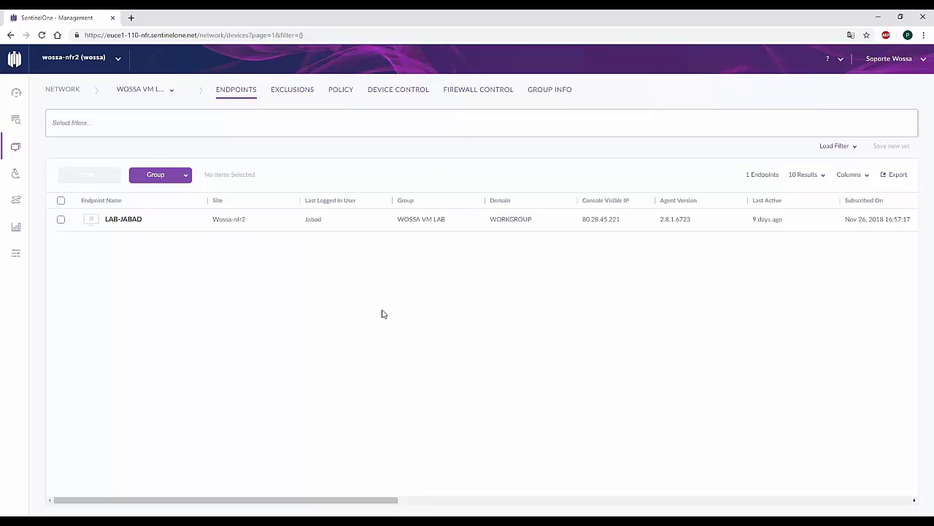
Switch the scope to the empty Default Group.
{"action": "left_click", "coordinate": [156, 94]}
{"action": "mouse_move", "coordinate": [205, 165]}
{"action": "left_click", "coordinate": [288, 142]}
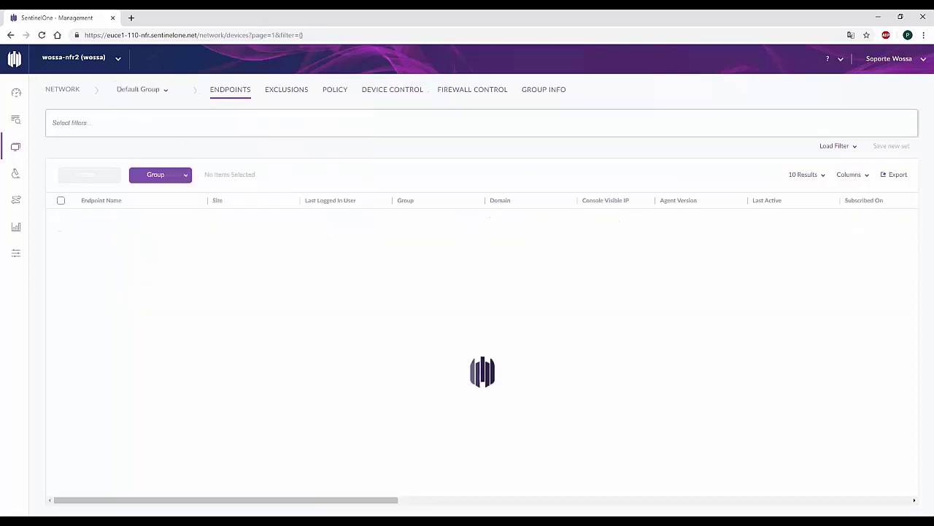
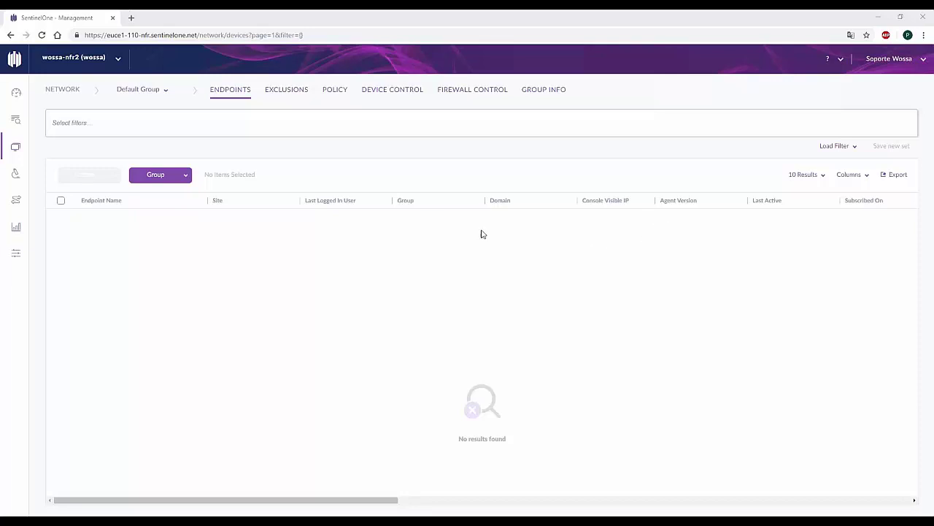
Review the Default Group policy's Agent Configuration and Deep Visibility settings, then switch to the WIN10 LAB1 VM.
{"action": "left_click", "coordinate": [340, 89]}
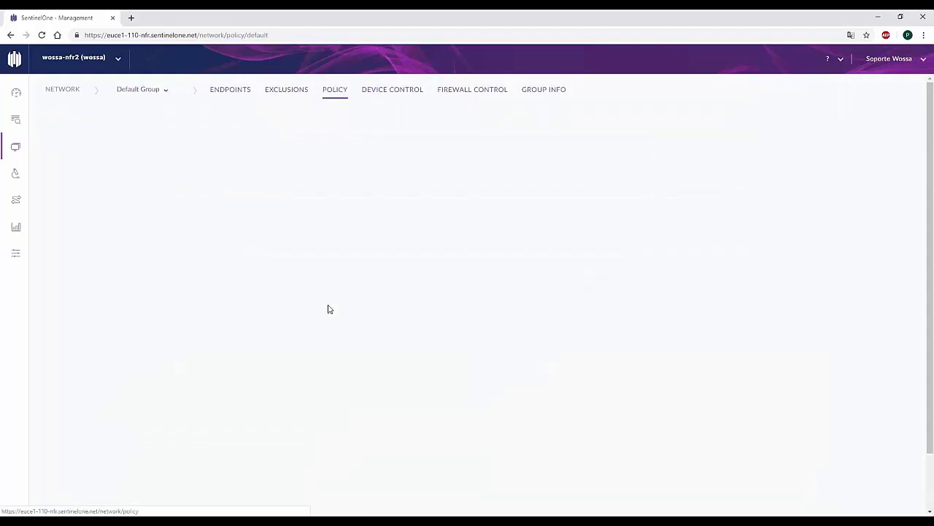
{"action": "scroll", "coordinate": [277, 395], "scroll_direction": "down", "scroll_amount": 4}
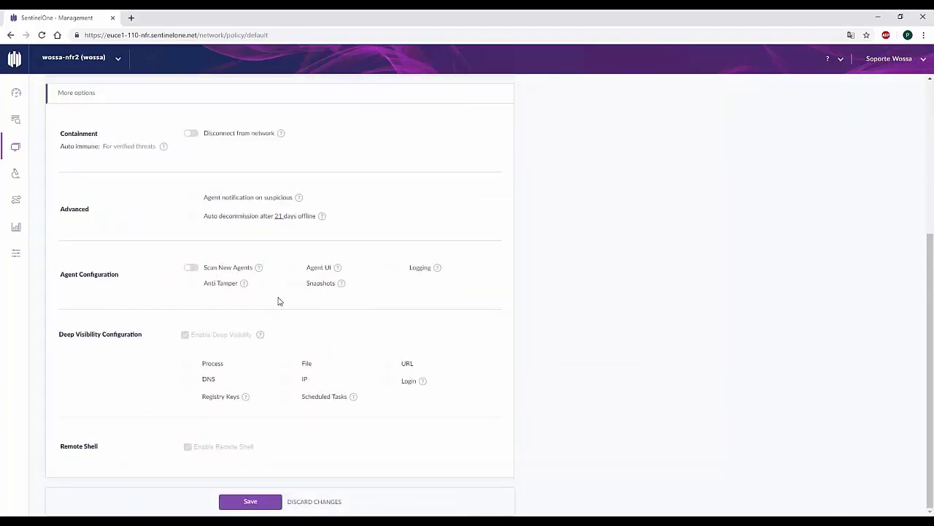
{"action": "key", "text": "alt+Tab"}
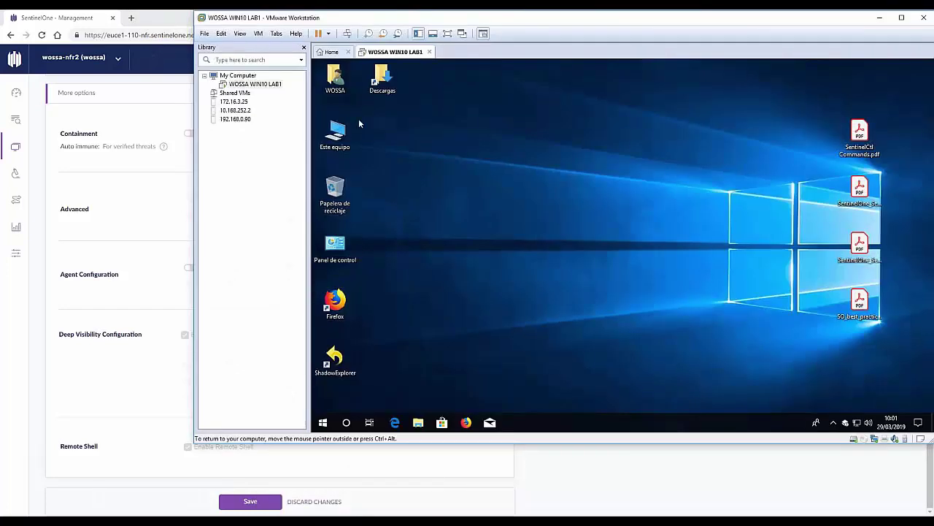
Open the System Protection tab of System Properties from Este equipo's properties.
{"action": "right_click", "coordinate": [348, 121]}
{"action": "left_click", "coordinate": [404, 236]}
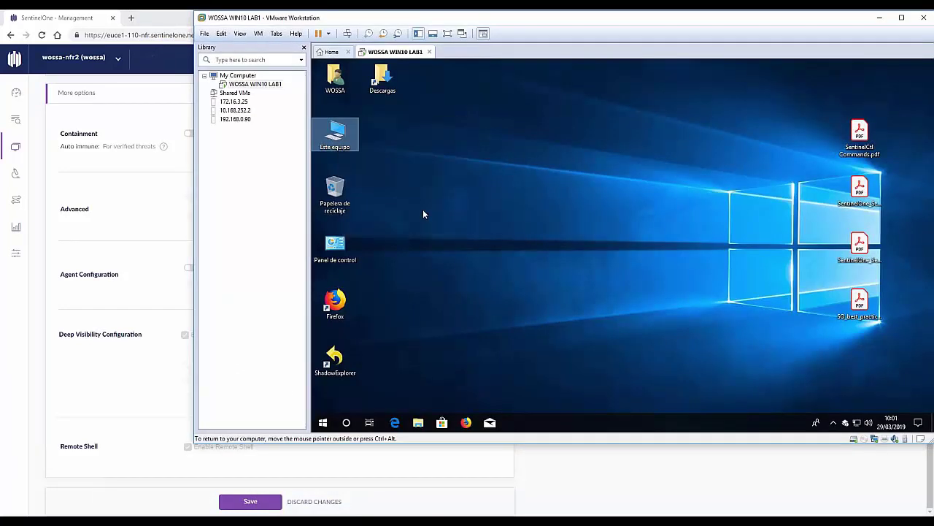
{"action": "left_click", "coordinate": [488, 208]}
{"action": "left_click", "coordinate": [481, 153]}
{"action": "left_click", "coordinate": [476, 148]}
Inspect drive C:'s restore settings without changes, close System Properties, and select the ShadowExplorer shortcut.
{"action": "left_click", "coordinate": [460, 268]}
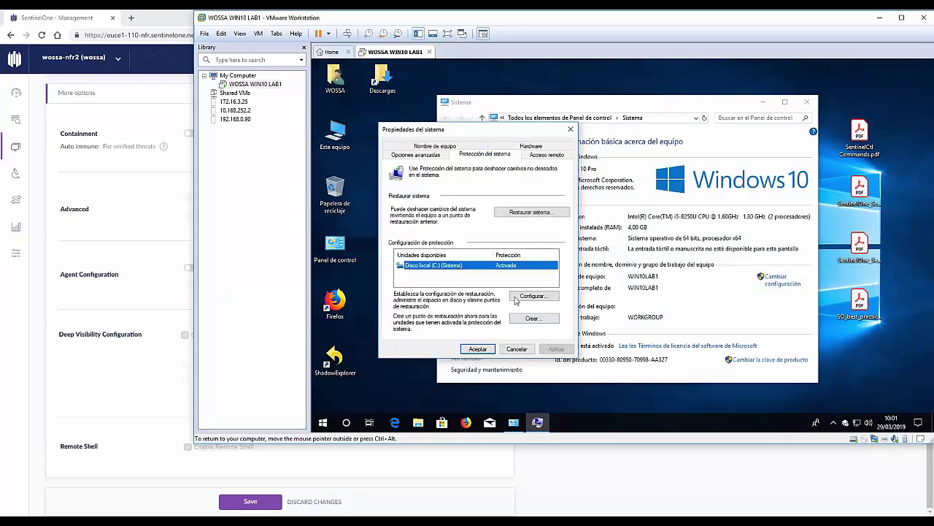
{"action": "left_click", "coordinate": [533, 296]}
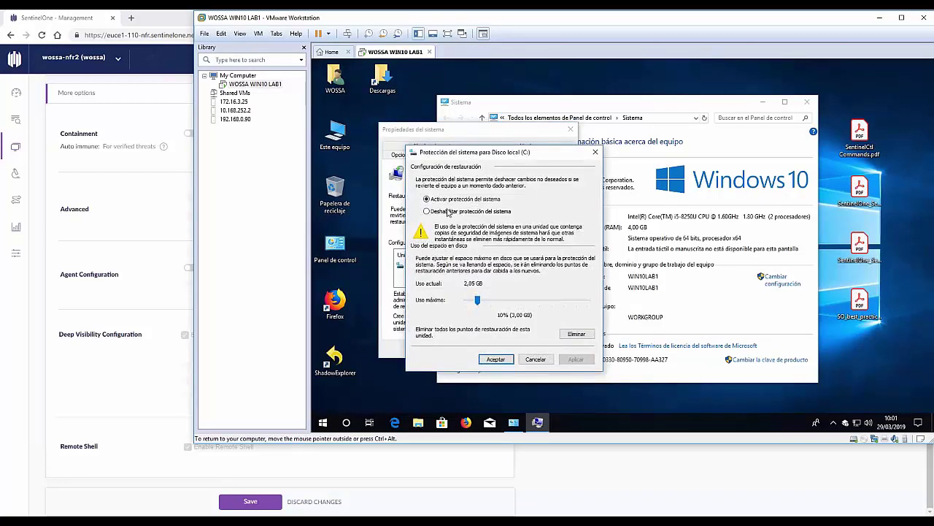
{"action": "left_click", "coordinate": [536, 359]}
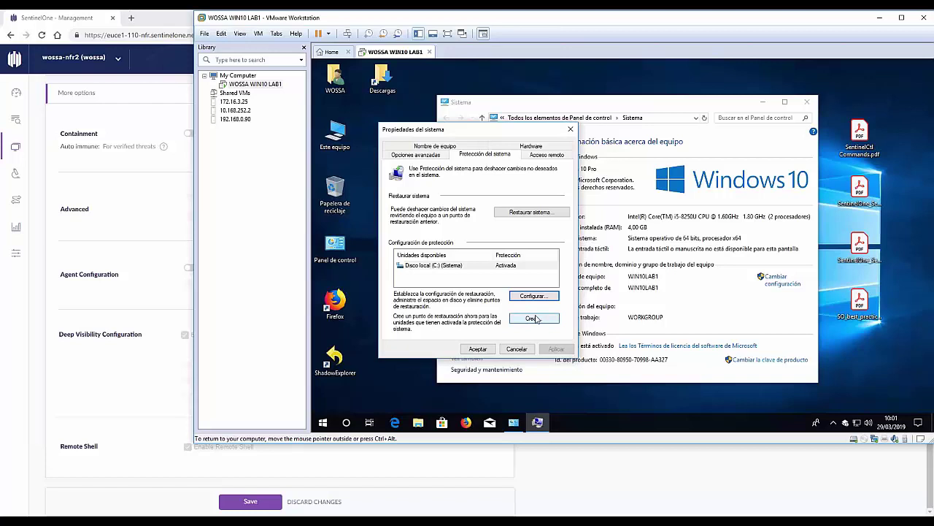
{"action": "left_click", "coordinate": [517, 348]}
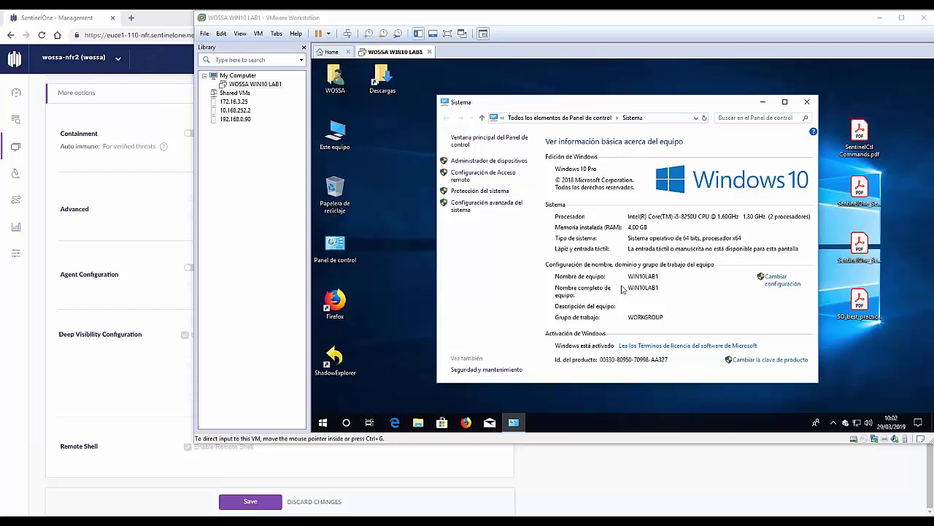
{"action": "left_click", "coordinate": [340, 358]}
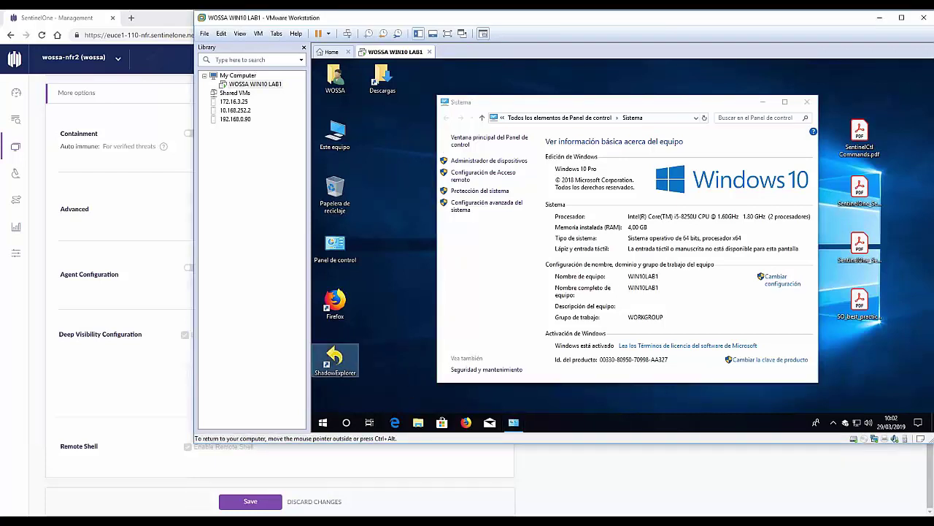
Launch ShadowExplorer in the VM, list C: snapshots from 21/03/2019 to 29/03/2019, then minimize the VM.
{"action": "double_click", "coordinate": [343, 358]}
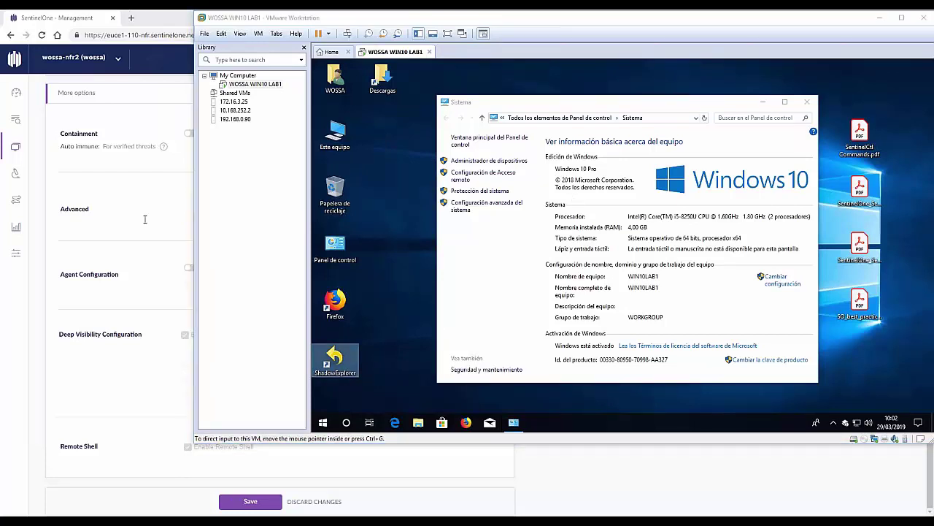
{"action": "left_click", "coordinate": [480, 168]}
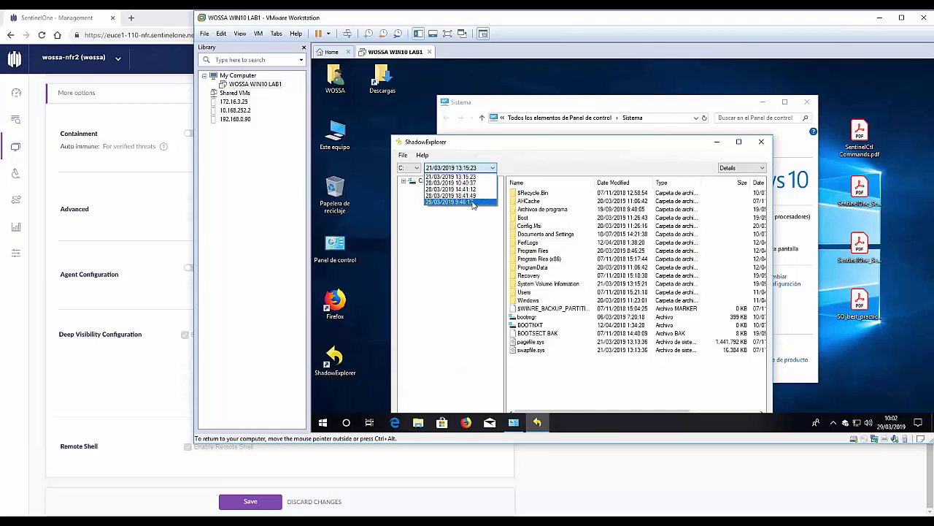
{"action": "left_click", "coordinate": [882, 16]}
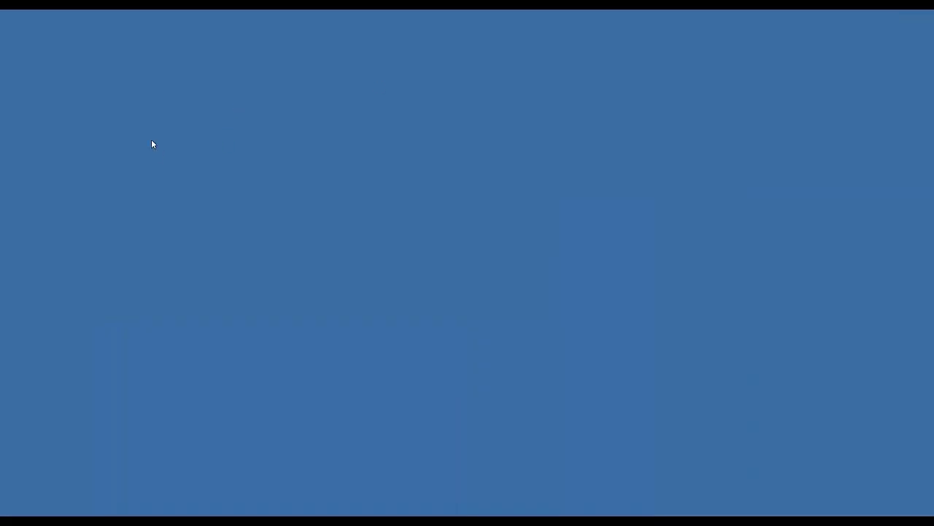
On the host, launch the ShadowExplorer shortcut from the Escritorio folder in File Explorer.
{"action": "key", "text": "super+e"}
{"action": "left_click_drag", "start_coordinate": [322, 103], "coordinate": [431, 103]}
{"action": "left_click_drag", "start_coordinate": [521, 103], "coordinate": [654, 114]}
{"action": "left_click", "coordinate": [411, 297]}
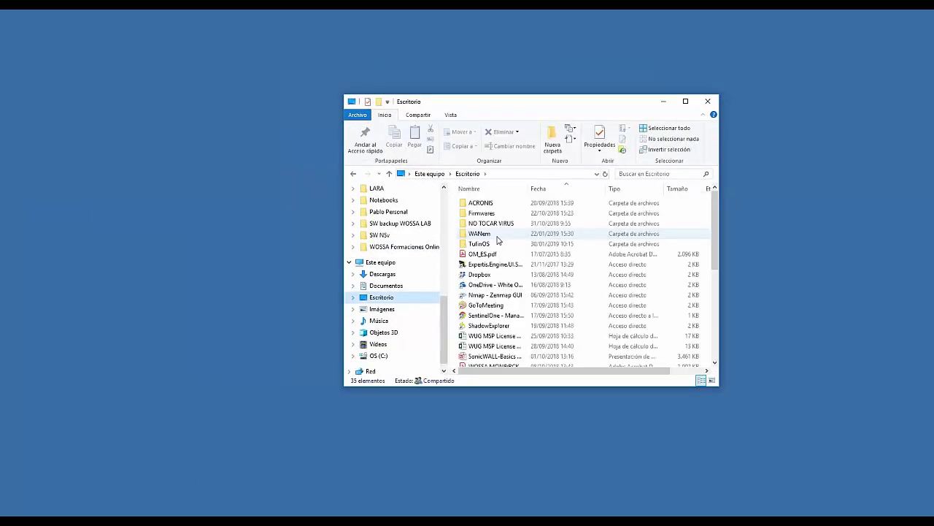
{"action": "left_click", "coordinate": [490, 325]}
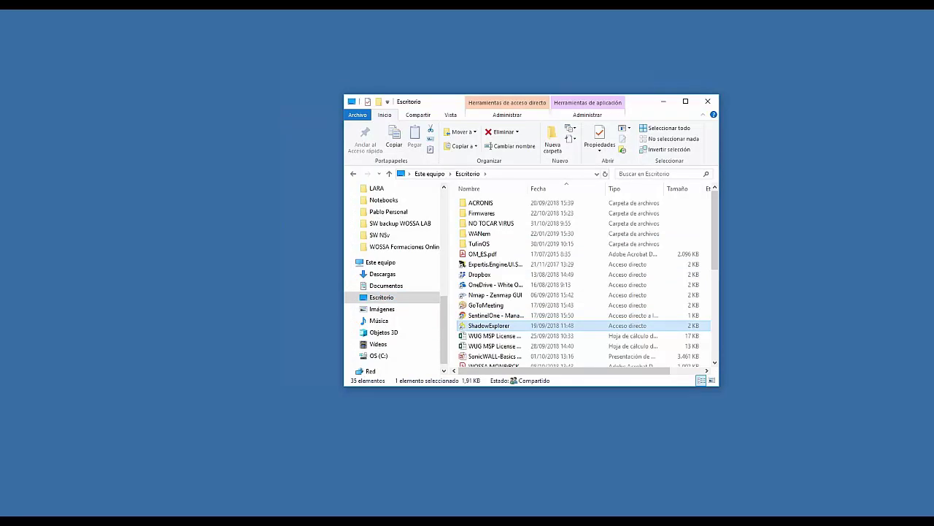
Select drive C: in the host's ShadowExplorer and check which snapshot dates exist.
{"action": "left_click_drag", "start_coordinate": [328, 95], "coordinate": [585, 90]}
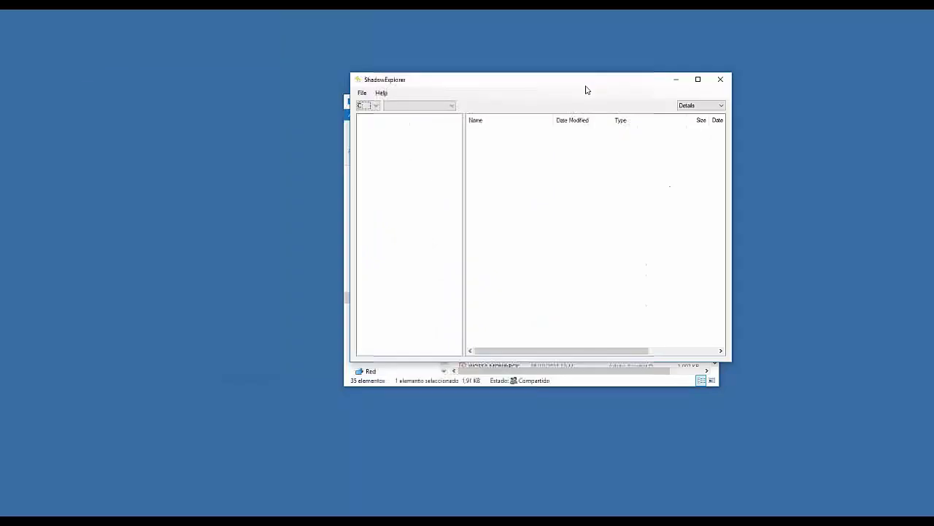
{"action": "left_click", "coordinate": [377, 106]}
{"action": "left_click", "coordinate": [379, 106]}
{"action": "left_click", "coordinate": [409, 106]}
{"action": "left_click", "coordinate": [426, 107]}
{"action": "left_click_drag", "start_coordinate": [491, 81], "coordinate": [530, 167]}
{"action": "left_click", "coordinate": [387, 189]}
{"action": "left_click", "coordinate": [387, 193]}
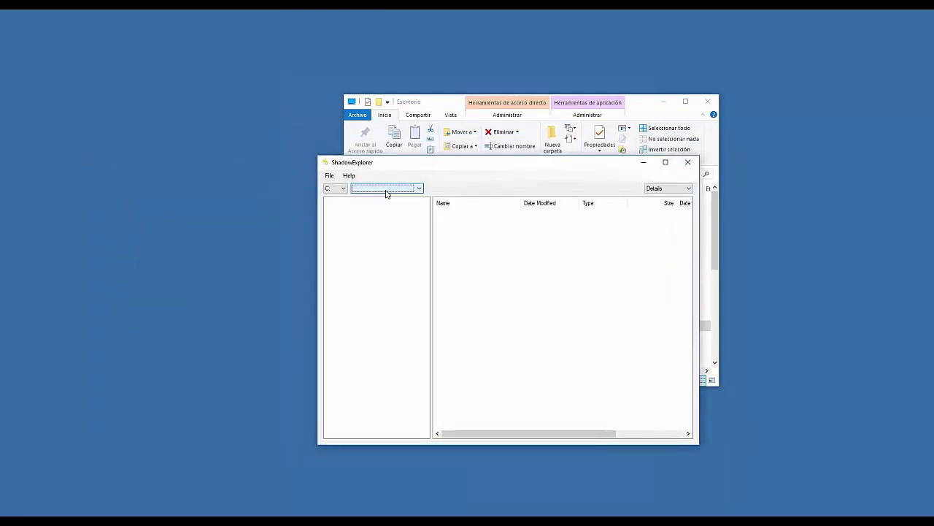
Close ShadowExplorer and the Escritorio File Explorer window.
{"action": "left_click", "coordinate": [697, 162]}
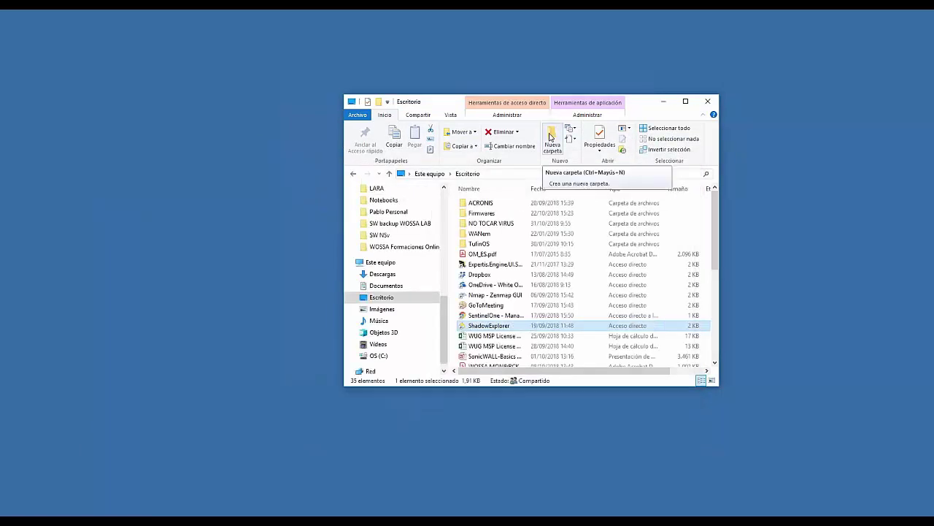
{"action": "left_click", "coordinate": [256, 255]}
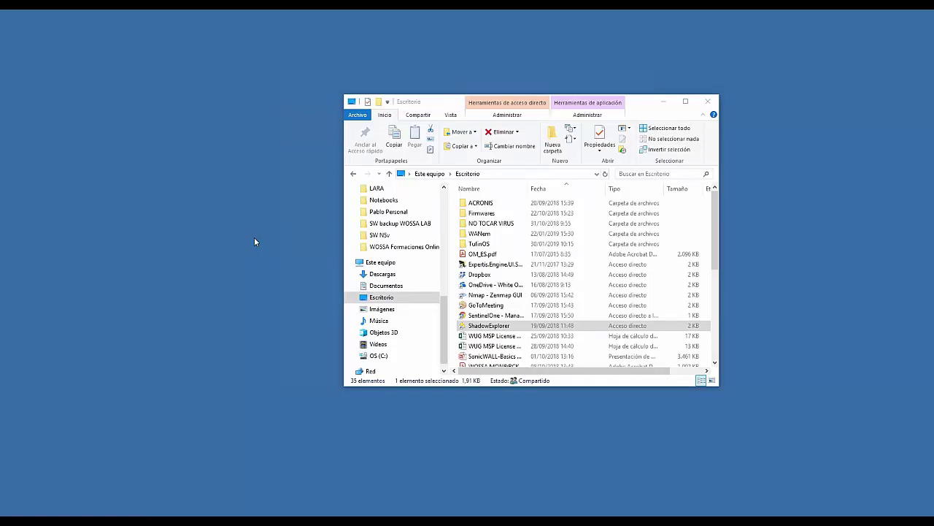
{"action": "left_click", "coordinate": [705, 103]}
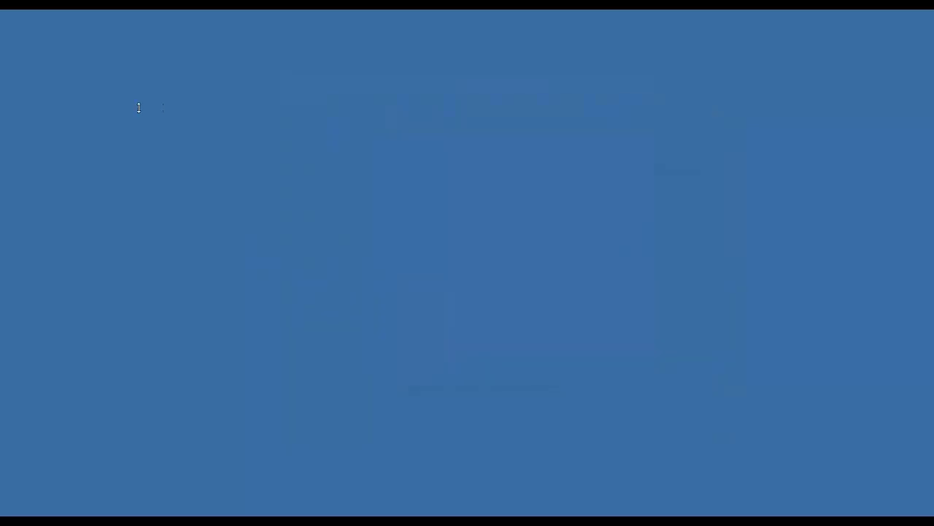